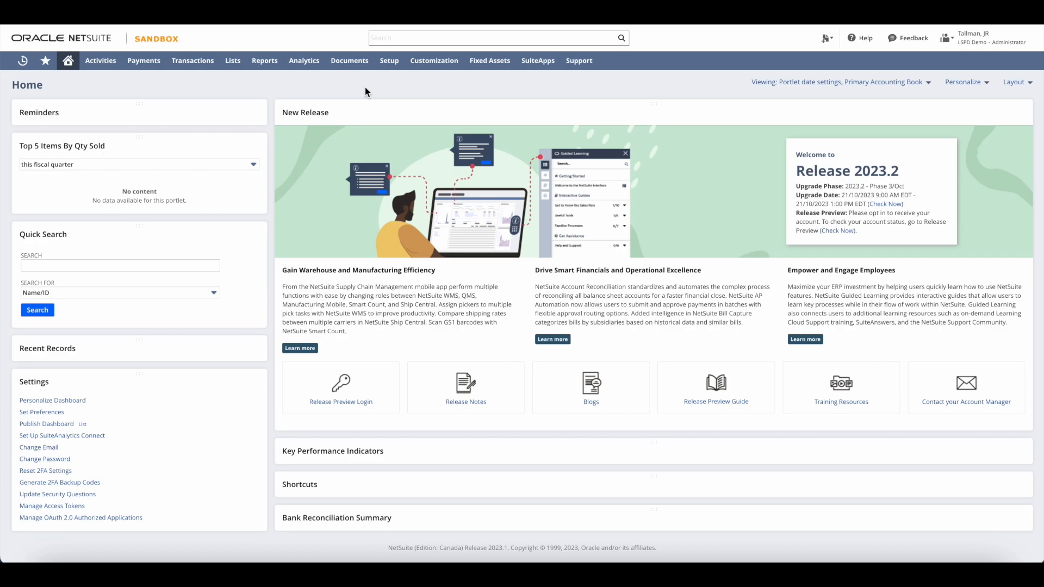
Step: Open the bundle search and installation page and search for bundles with the keyword dunning
{"action": "mouse_move", "coordinate": [440, 61]}
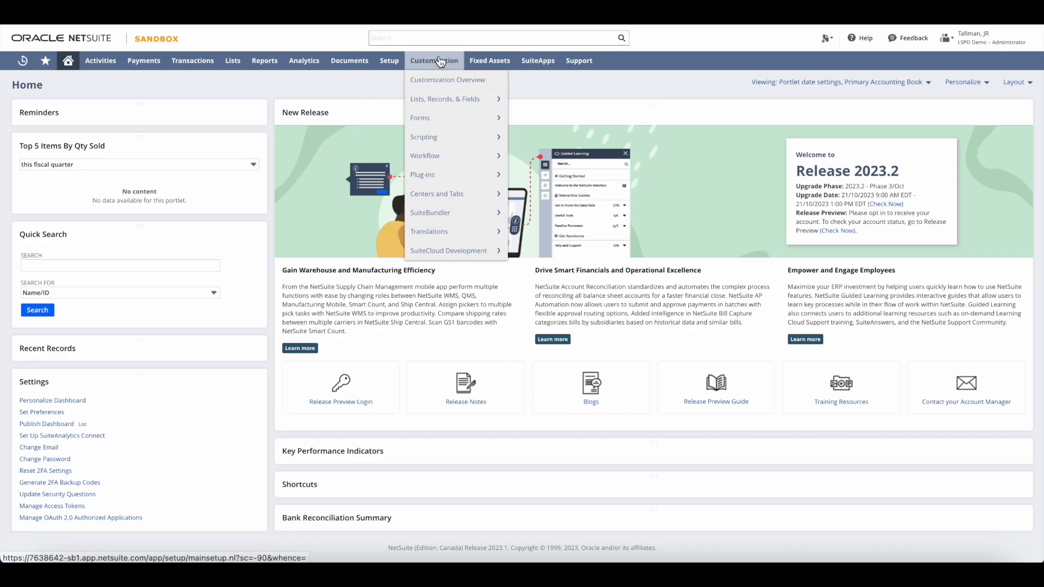
{"action": "mouse_move", "coordinate": [450, 212]}
{"action": "left_click", "coordinate": [573, 229]}
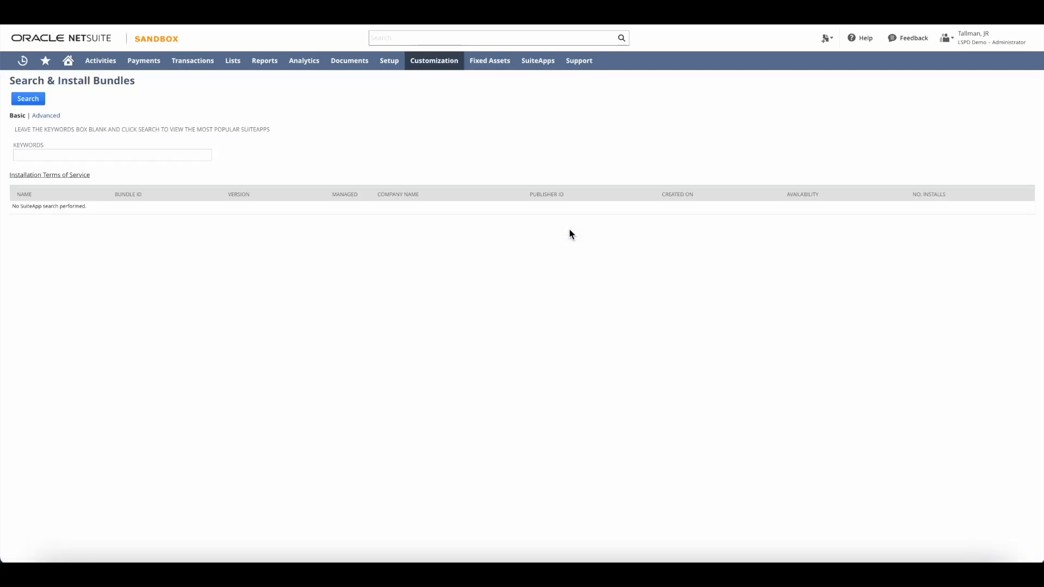
{"action": "left_click", "coordinate": [94, 156]}
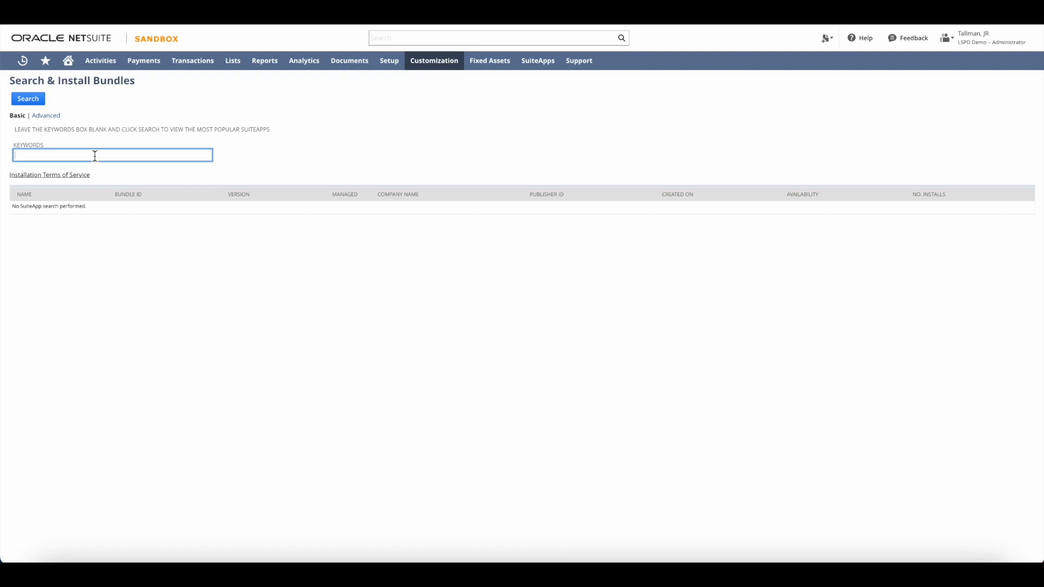
{"action": "type", "text": "dunning"}
{"action": "key", "text": "Return"}
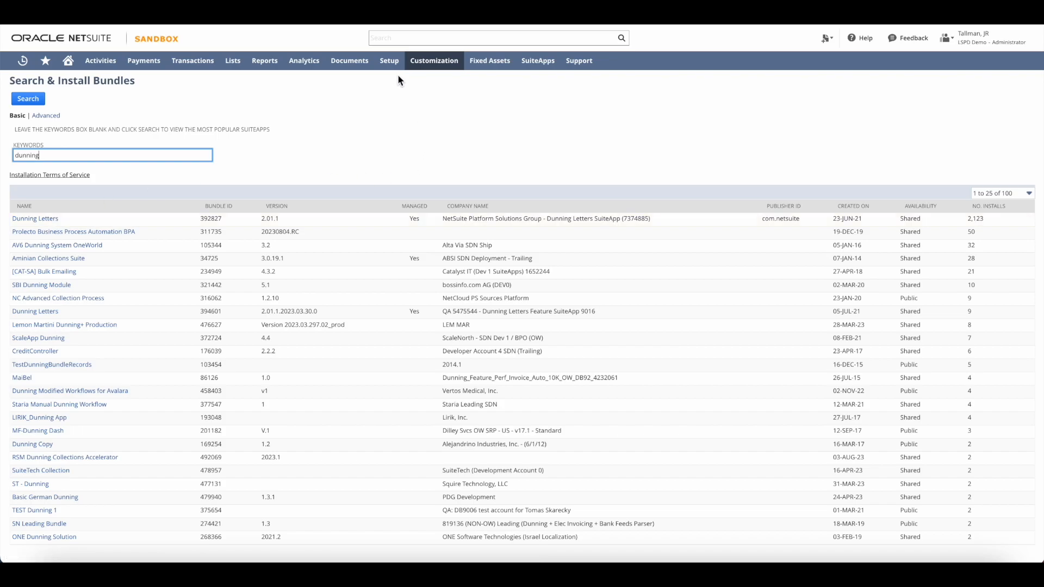
Step: Edit the Level 1 Default Template - English dunning template, rename it Level 1 7 Days and enable attaching copies of invoices
{"action": "mouse_move", "coordinate": [395, 71]}
{"action": "mouse_move", "coordinate": [450, 288]}
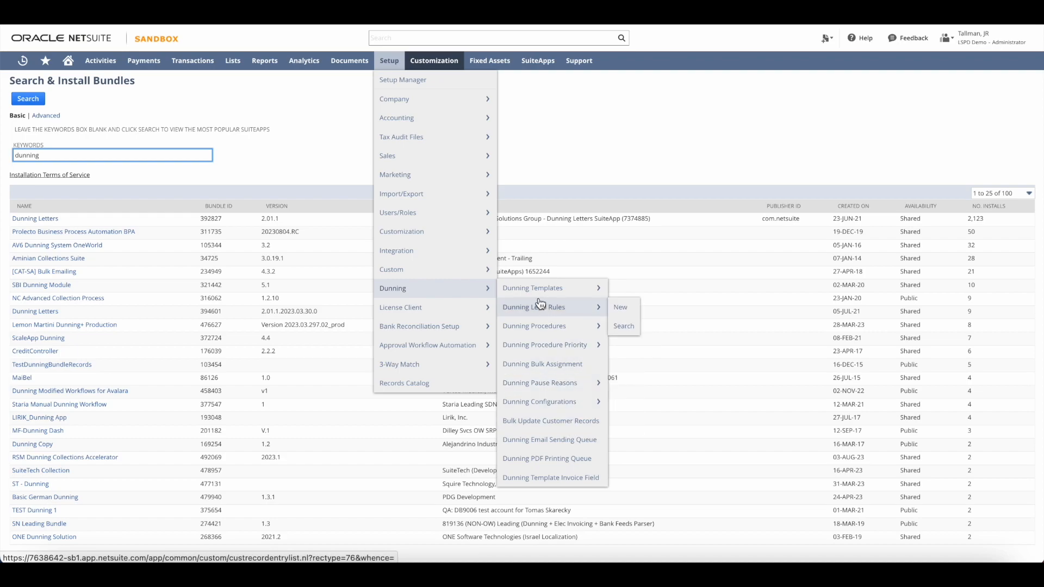
{"action": "mouse_move", "coordinate": [536, 300]}
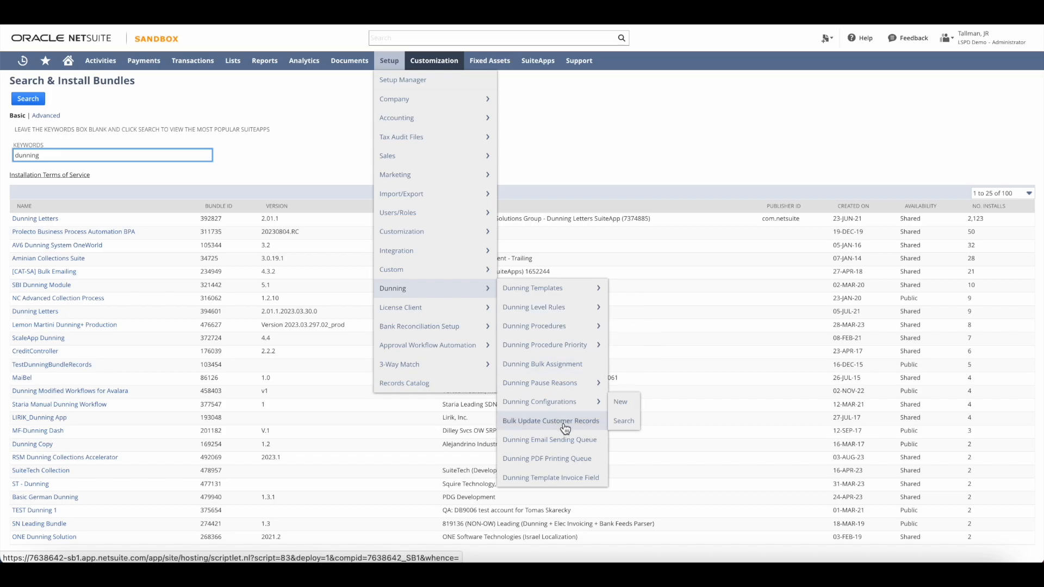
{"action": "mouse_move", "coordinate": [567, 330]}
{"action": "mouse_move", "coordinate": [569, 306]}
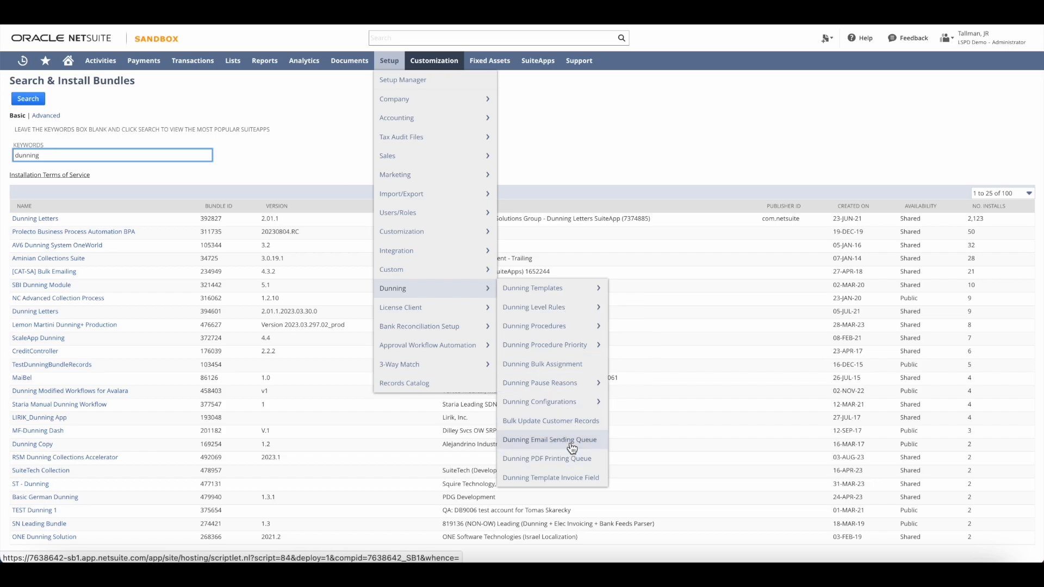
{"action": "left_click", "coordinate": [543, 294]}
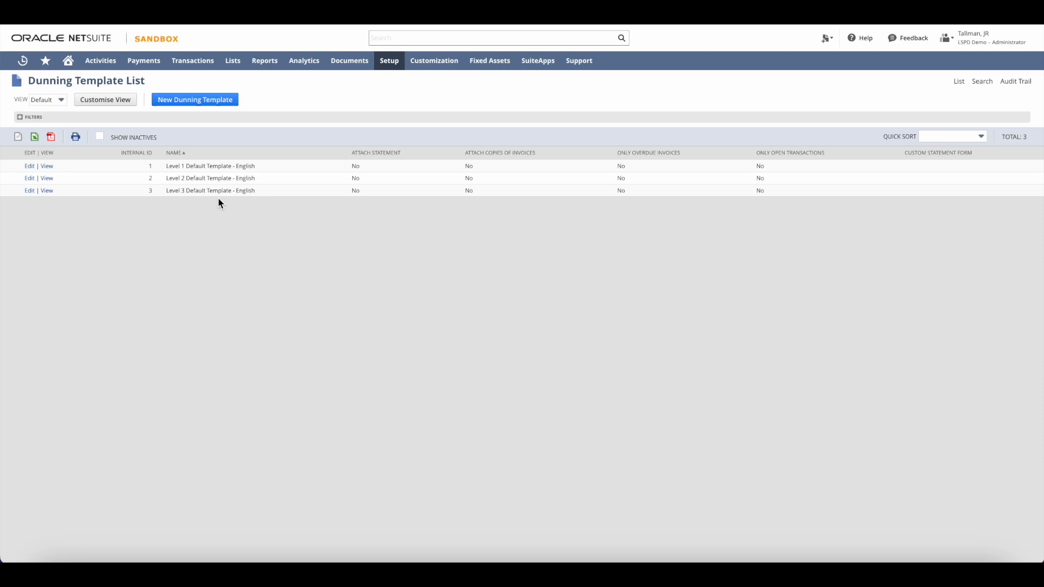
{"action": "left_click", "coordinate": [30, 166]}
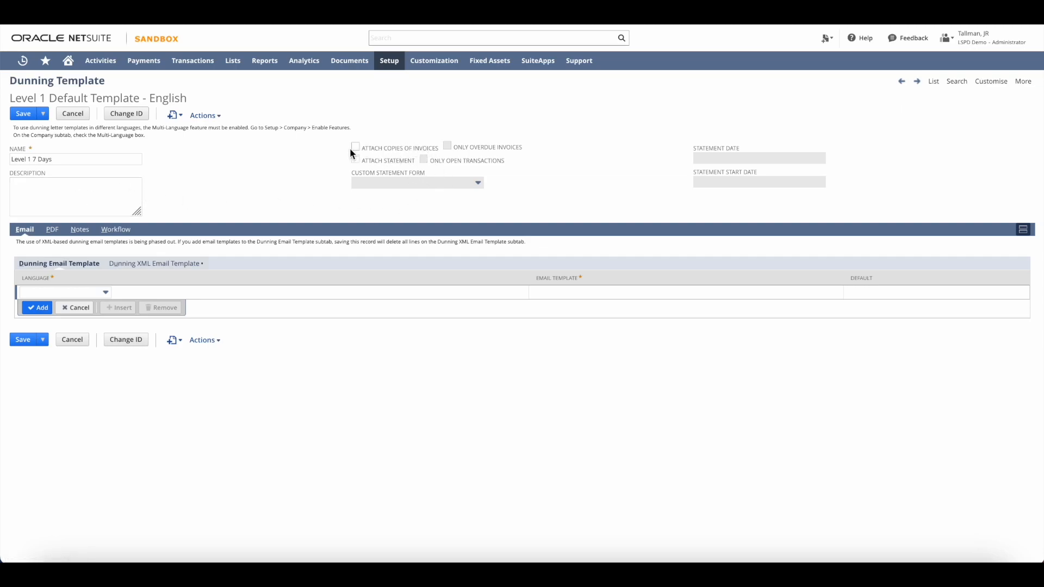
{"action": "left_click", "coordinate": [356, 147]}
Step: Try out the attach statement option with a statement date of 0 and turn the option back off
{"action": "left_click", "coordinate": [357, 162]}
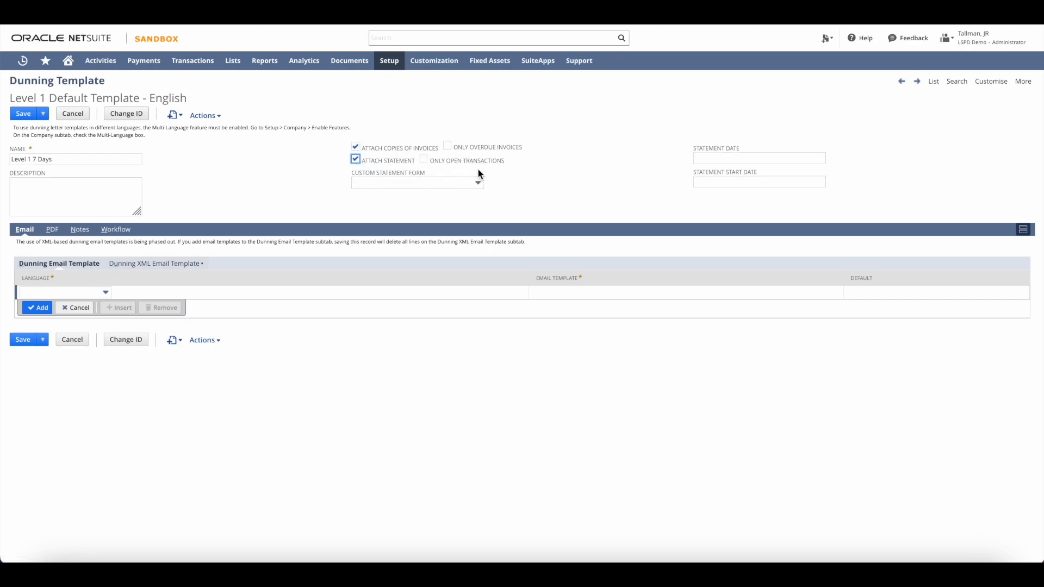
{"action": "left_click", "coordinate": [465, 182]}
{"action": "left_click", "coordinate": [738, 160]}
{"action": "type", "text": "0"}
{"action": "left_click", "coordinate": [642, 197]}
{"action": "left_click", "coordinate": [356, 159]}
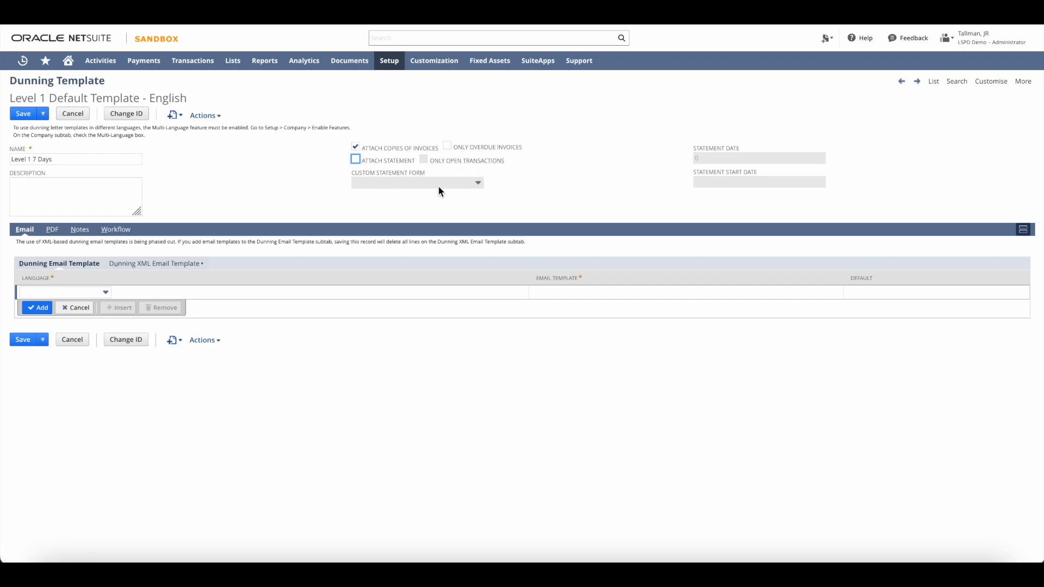
{"action": "left_click", "coordinate": [100, 177]}
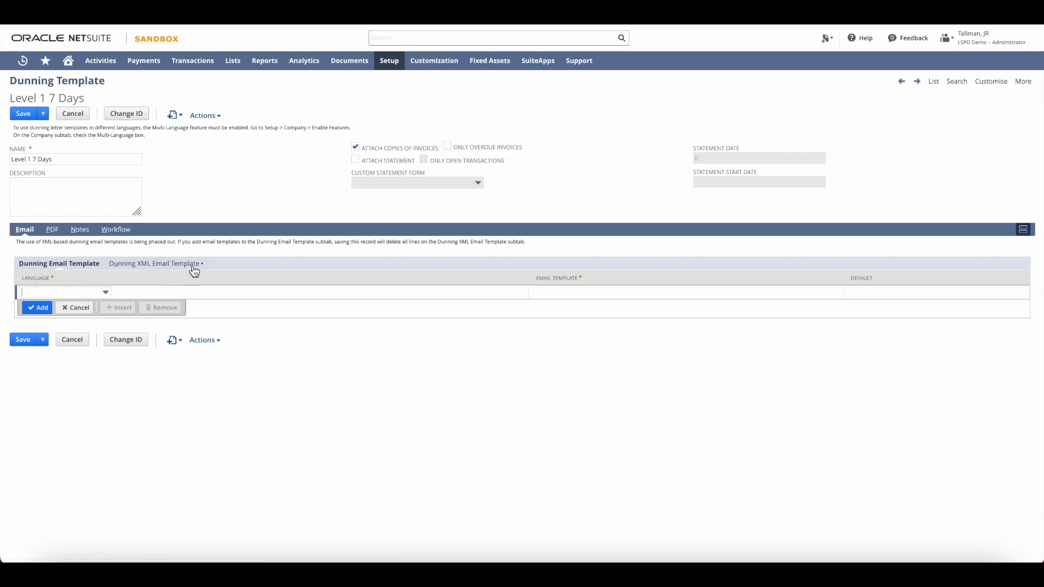
Step: Compare the XML and standard email template lists and set the new email template line's language to English (US)
{"action": "left_click", "coordinate": [165, 268]}
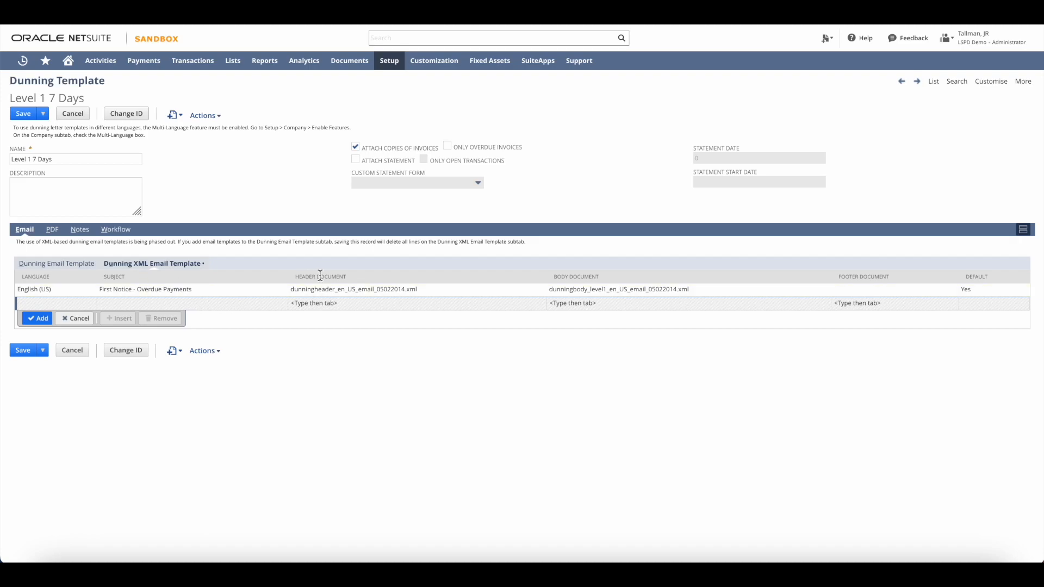
{"action": "left_click", "coordinate": [52, 265]}
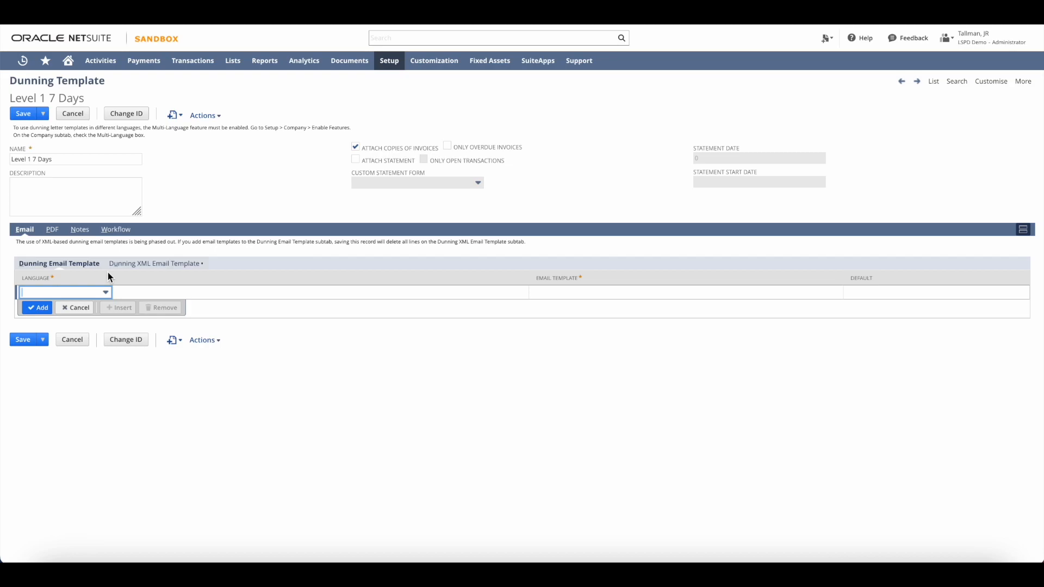
{"action": "left_click", "coordinate": [166, 267]}
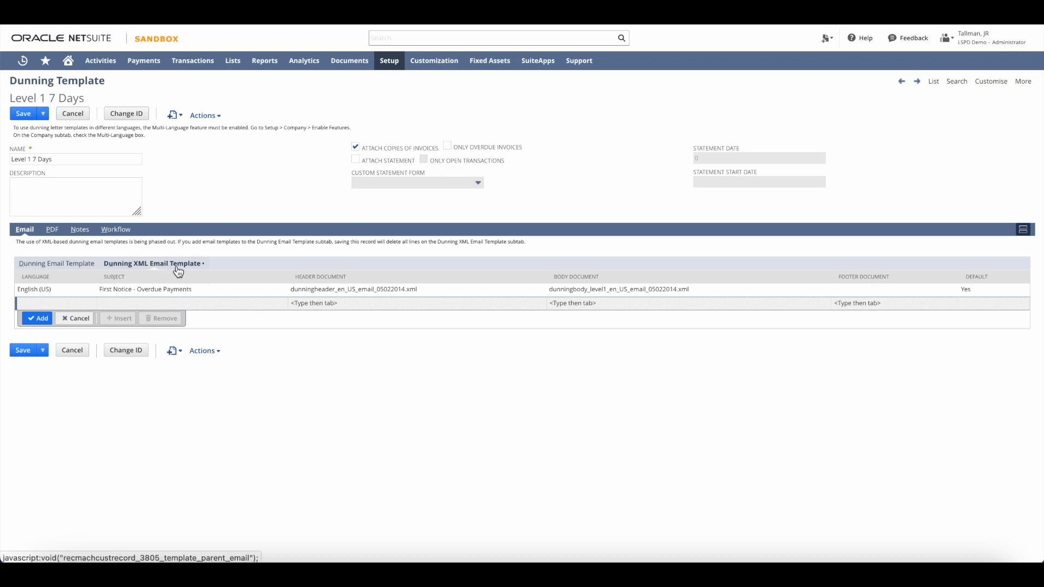
{"action": "left_click", "coordinate": [55, 270]}
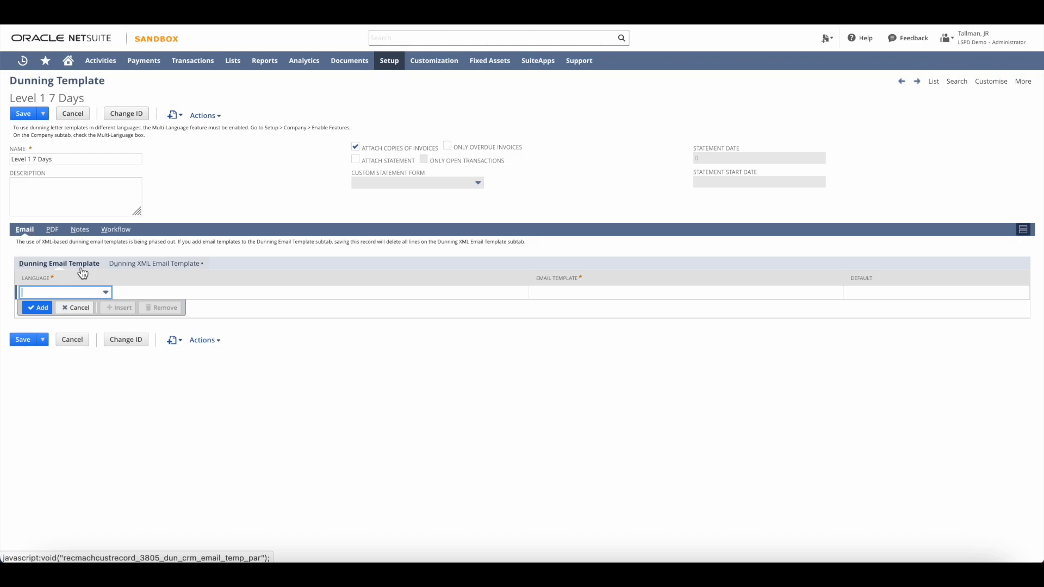
{"action": "left_click", "coordinate": [71, 292]}
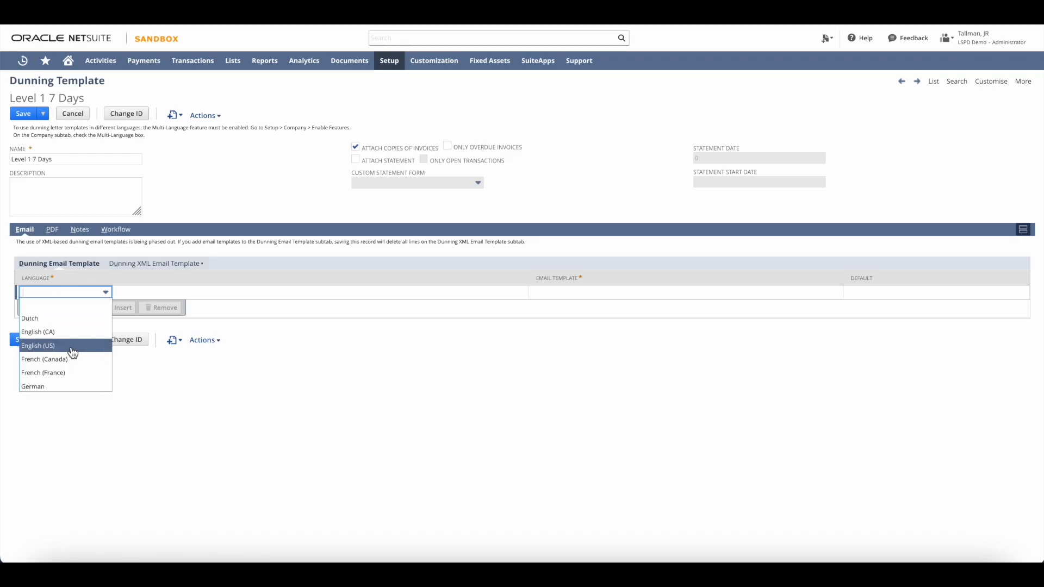
{"action": "left_click", "coordinate": [72, 347]}
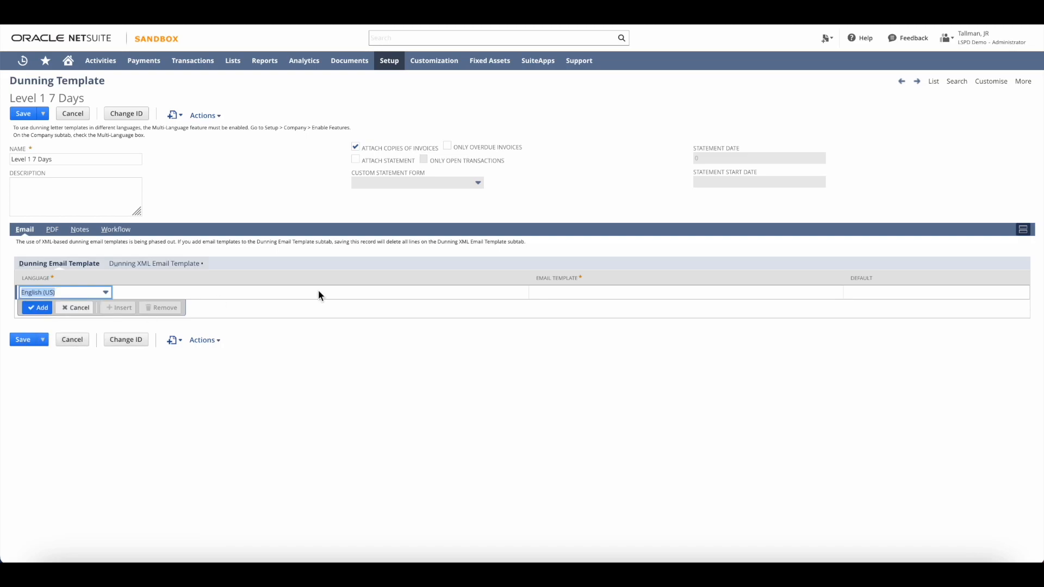
{"action": "left_click", "coordinate": [559, 291]}
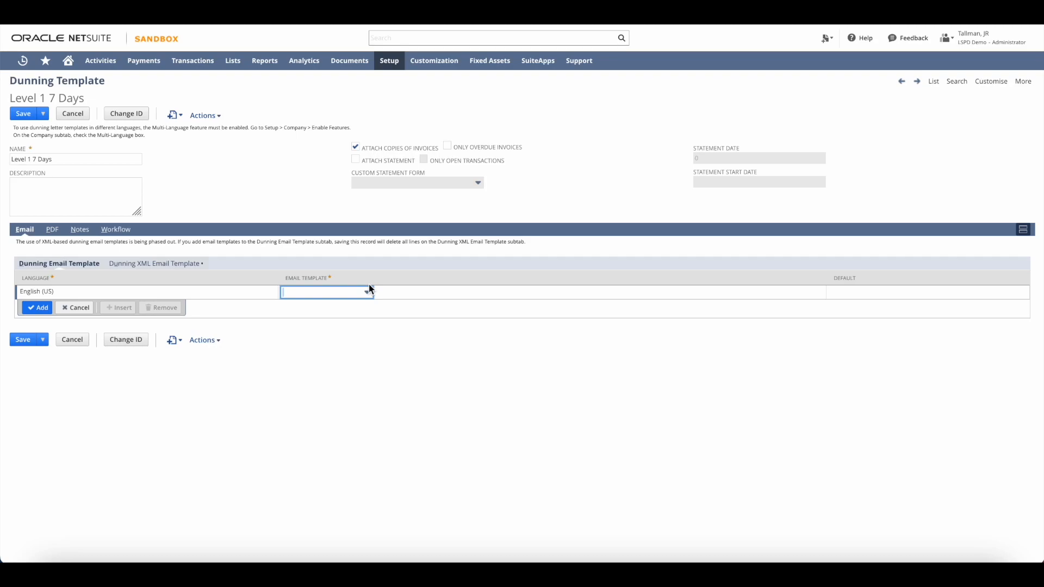
{"action": "left_click", "coordinate": [184, 267]}
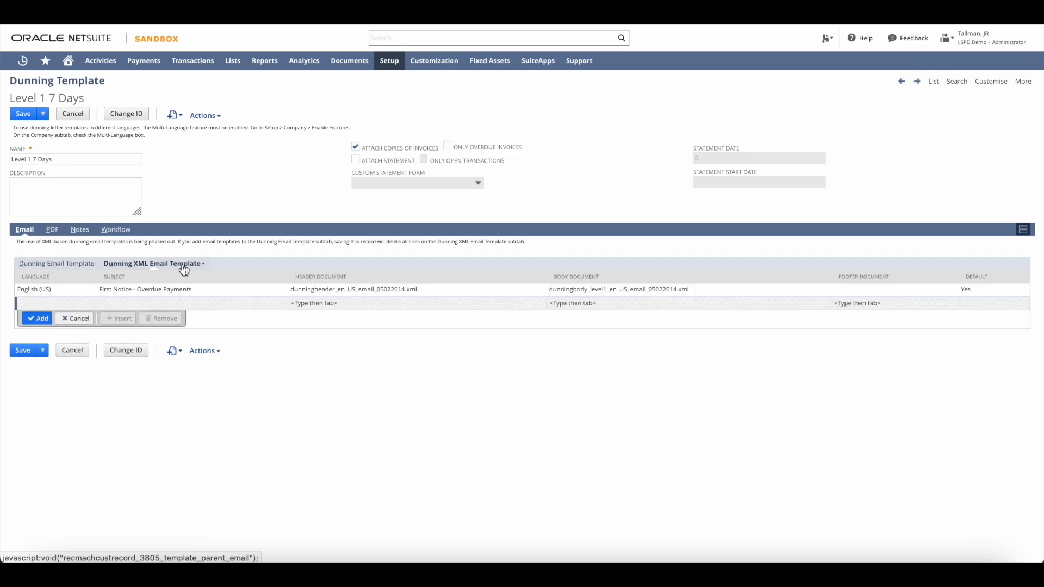
{"action": "left_click", "coordinate": [65, 264]}
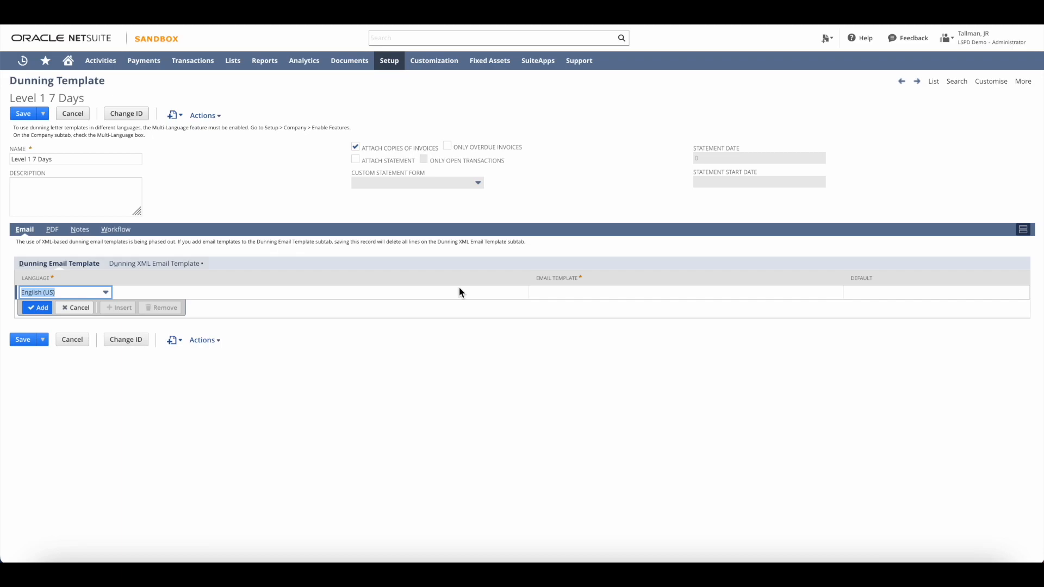
Step: Open the 7 Day Reminder email template from the email templates list and review its message text
{"action": "left_click", "coordinate": [345, 102]}
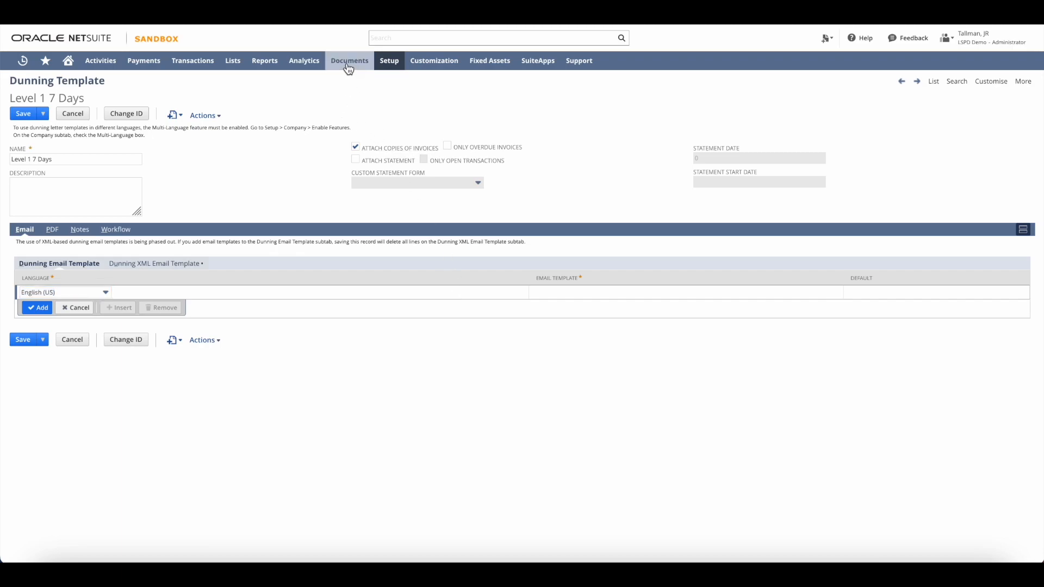
{"action": "mouse_move", "coordinate": [348, 68]}
{"action": "mouse_move", "coordinate": [361, 138]}
{"action": "mouse_move", "coordinate": [454, 147]}
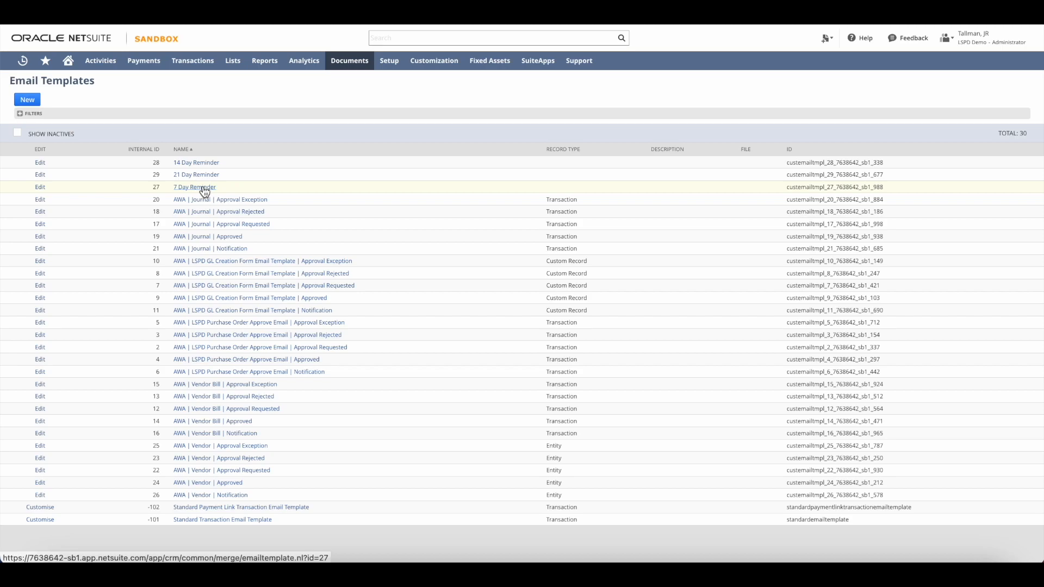
{"action": "left_click", "coordinate": [40, 187]}
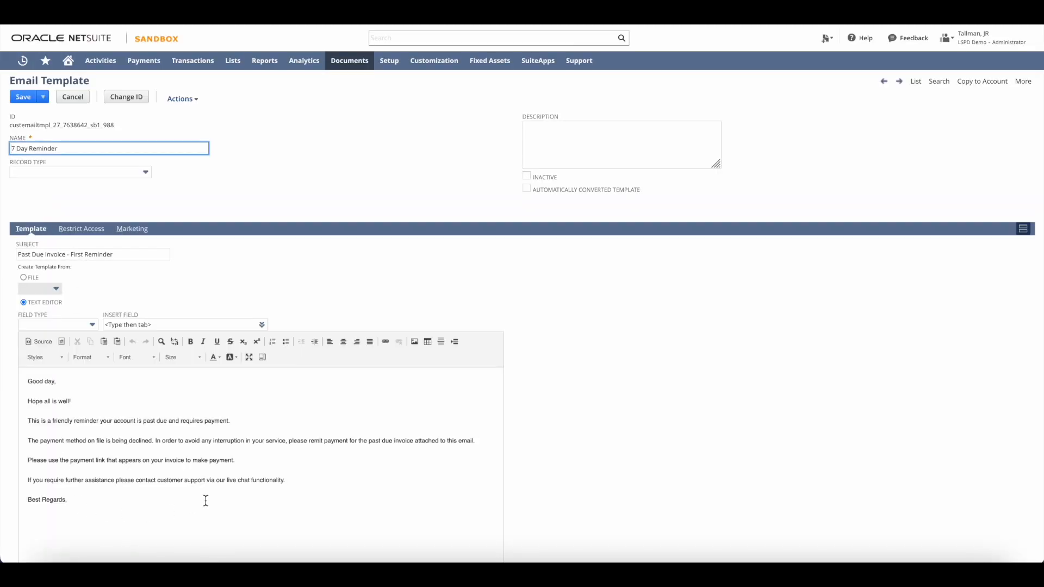
{"action": "scroll", "coordinate": [232, 451], "scroll_direction": "down", "scroll_amount": 1}
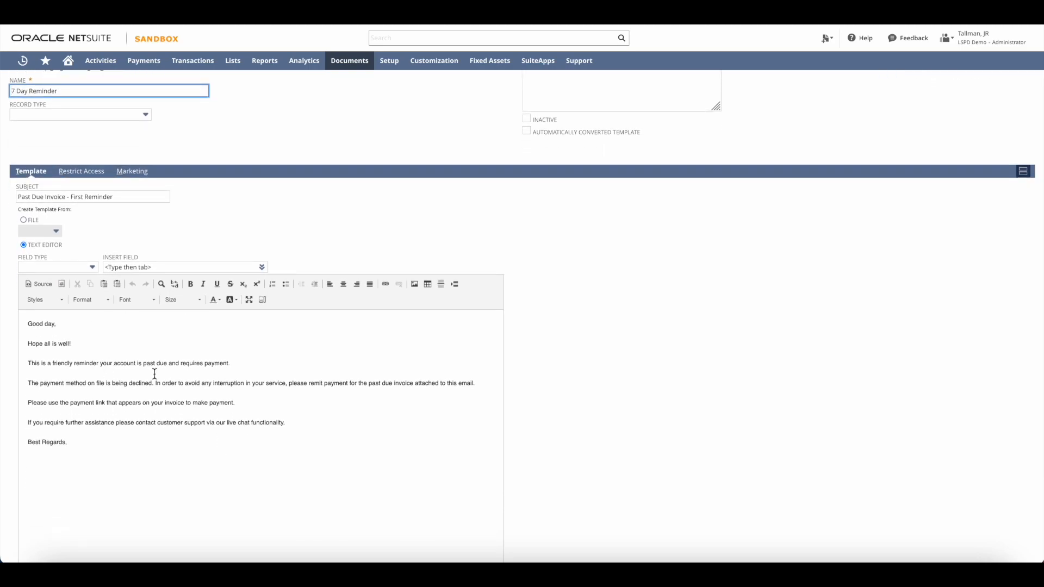
{"action": "left_click", "coordinate": [108, 326]}
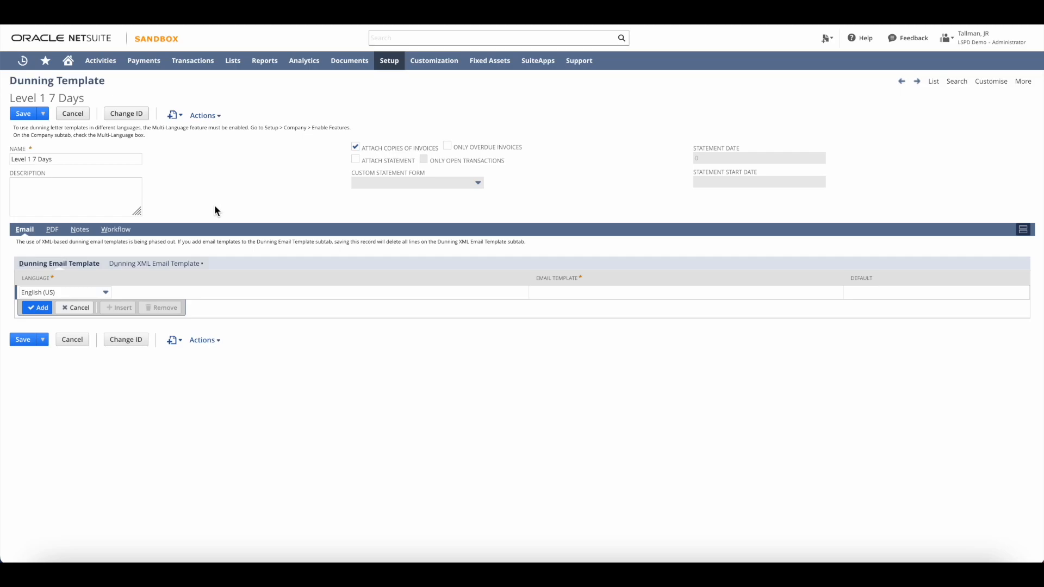
Step: Assign the 7 Day Reminder email template to the English (US) line, mark it as default and add the line
{"action": "left_click", "coordinate": [545, 292]}
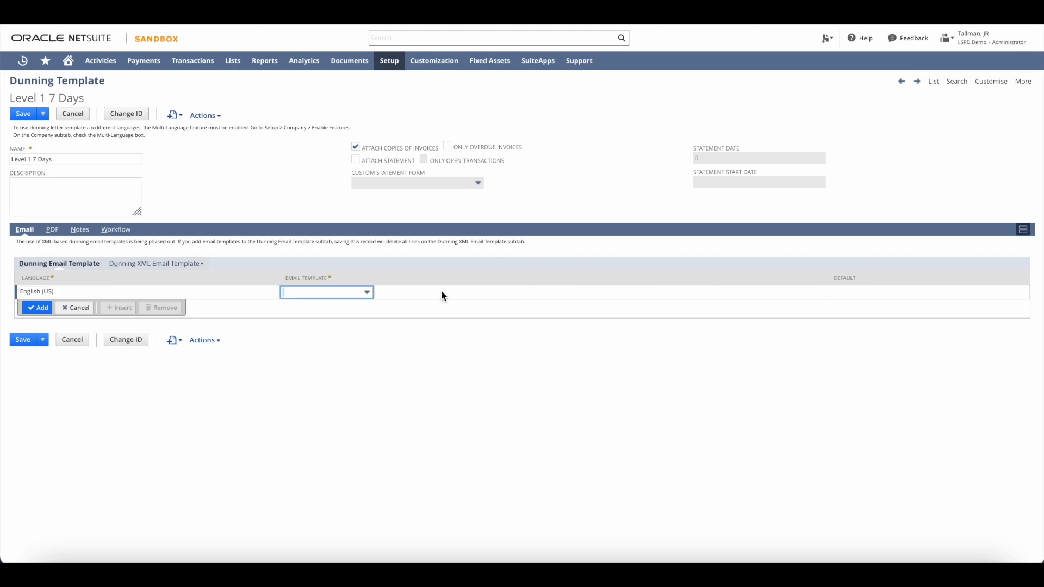
{"action": "left_click", "coordinate": [357, 295]}
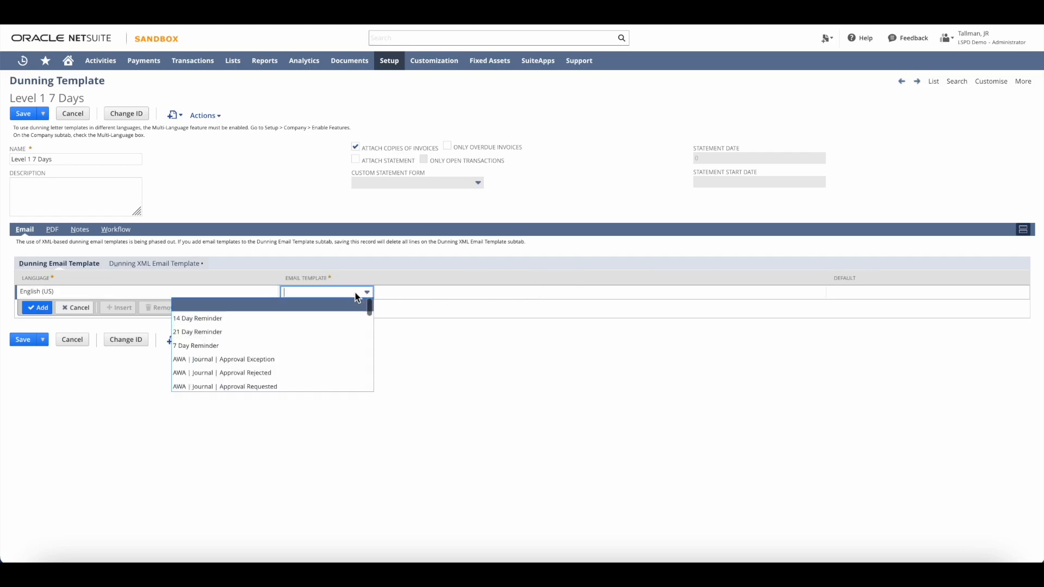
{"action": "left_click", "coordinate": [268, 346]}
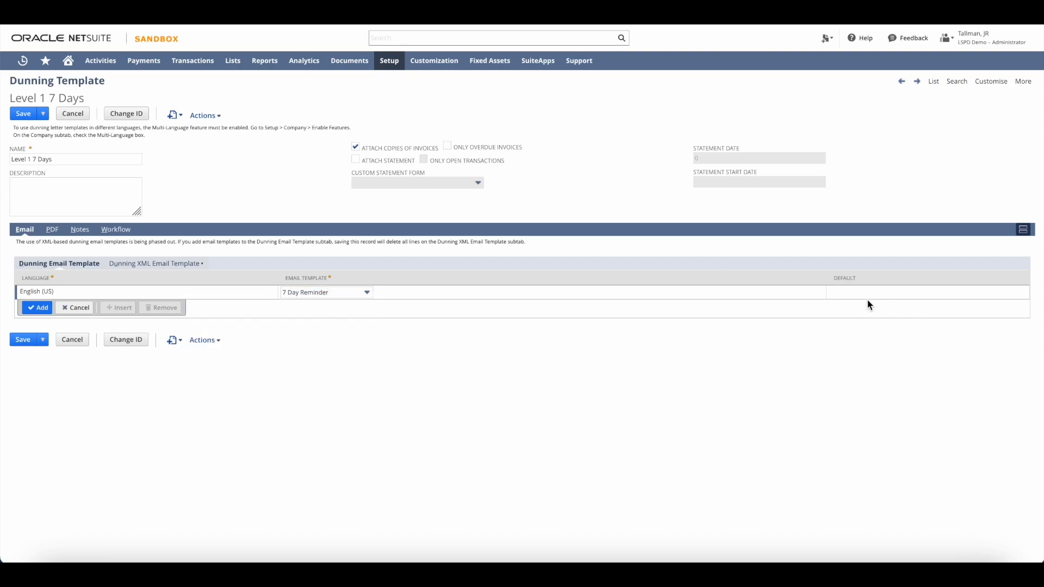
{"action": "left_click", "coordinate": [825, 291]}
{"action": "left_click", "coordinate": [782, 294]}
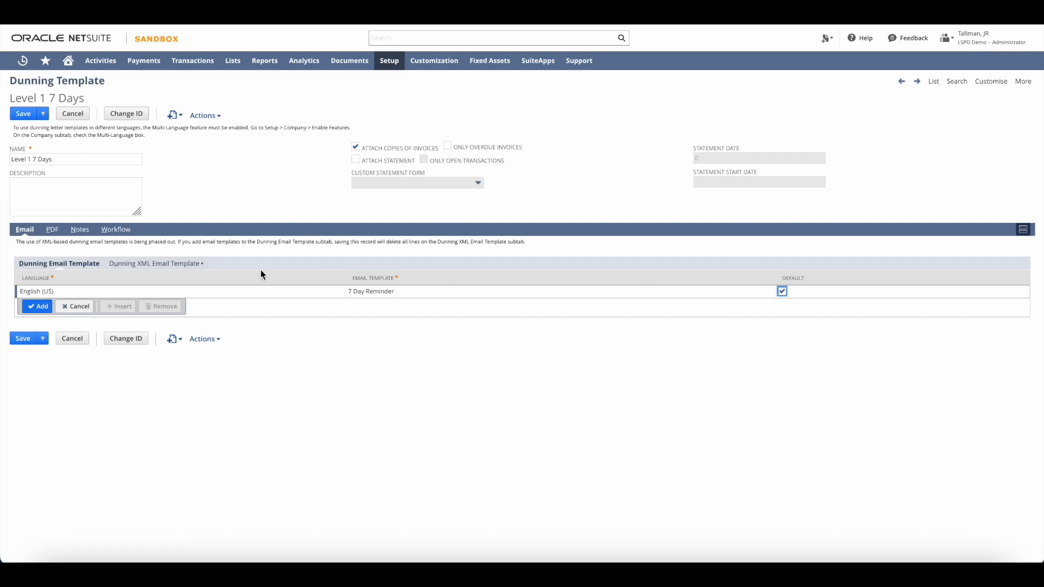
{"action": "left_click", "coordinate": [38, 306]}
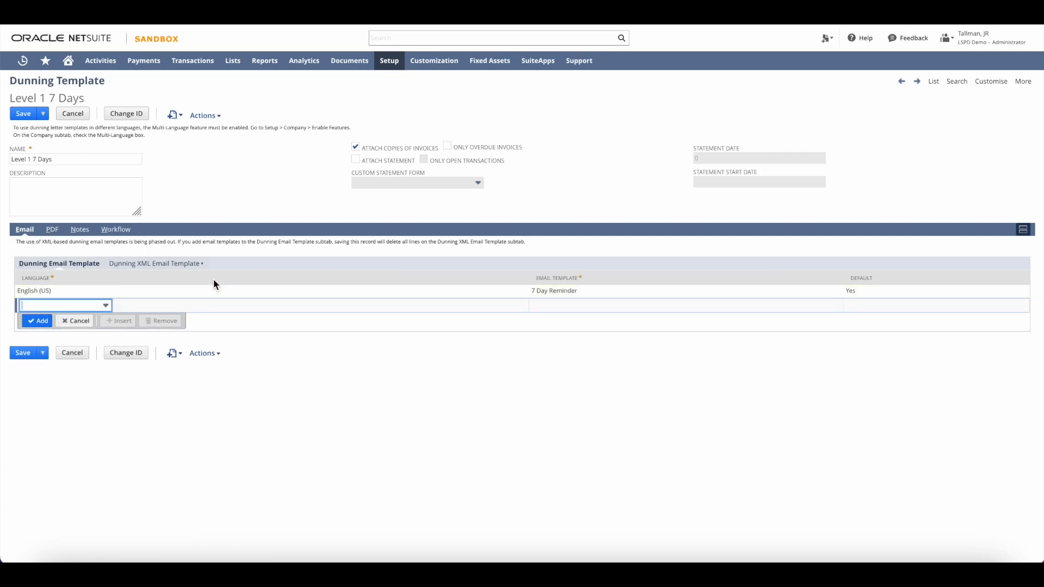
Step: Review the PDF template line and save the dunning template, accepting deletion of the XML email template lines
{"action": "left_click", "coordinate": [53, 230]}
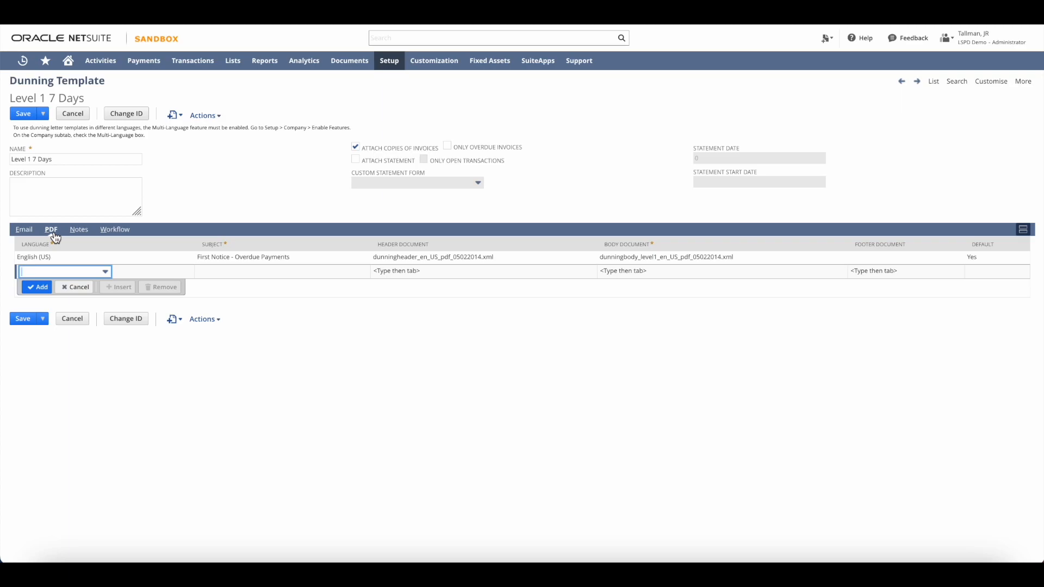
{"action": "left_click", "coordinate": [24, 231]}
{"action": "left_click", "coordinate": [53, 233]}
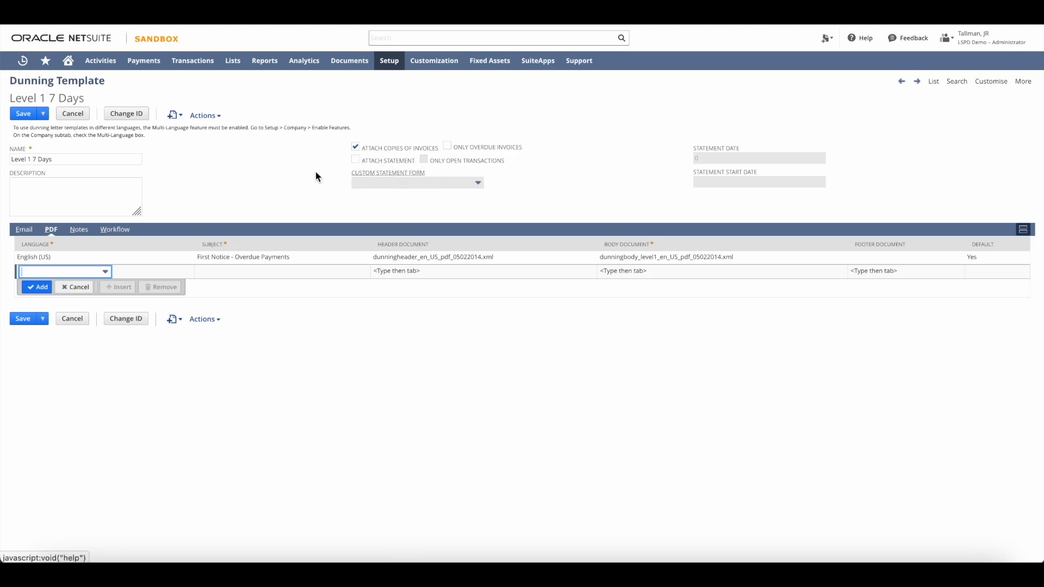
{"action": "left_click", "coordinate": [23, 113]}
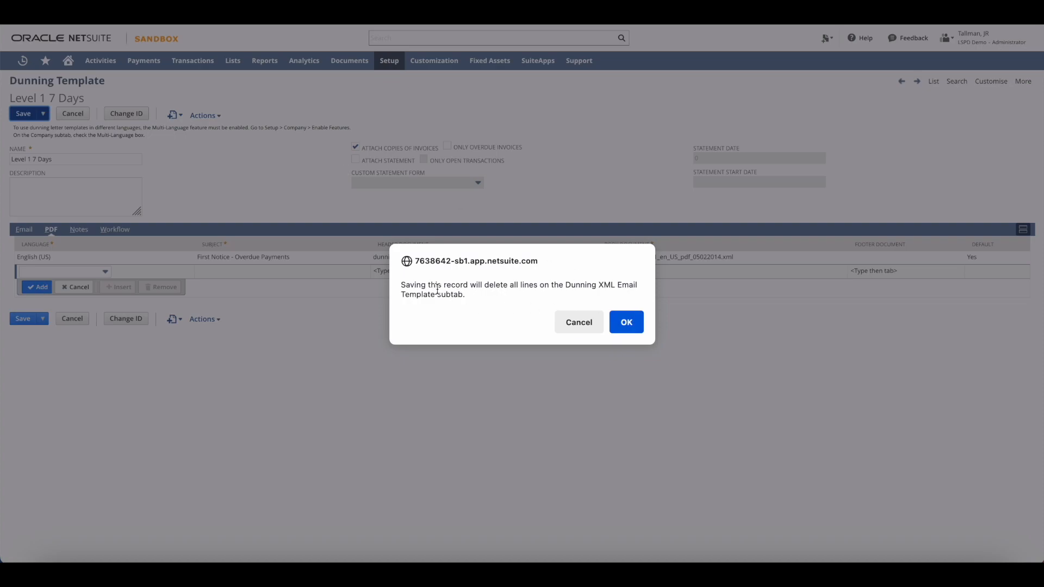
{"action": "left_click", "coordinate": [625, 324]}
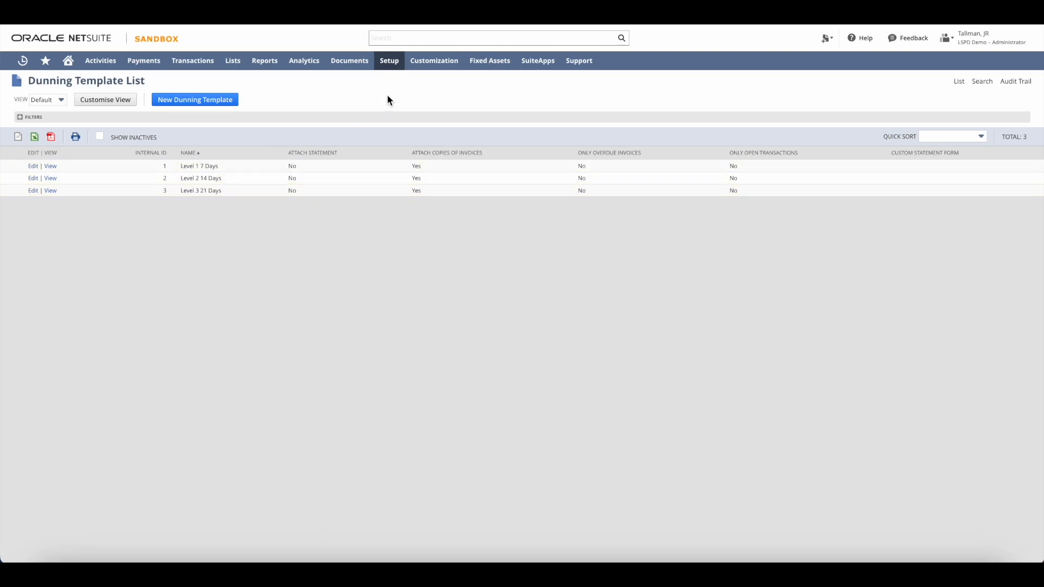
Step: Create a new dunning level rule named 7 Days and set its days overdue to 7
{"action": "mouse_move", "coordinate": [391, 62]}
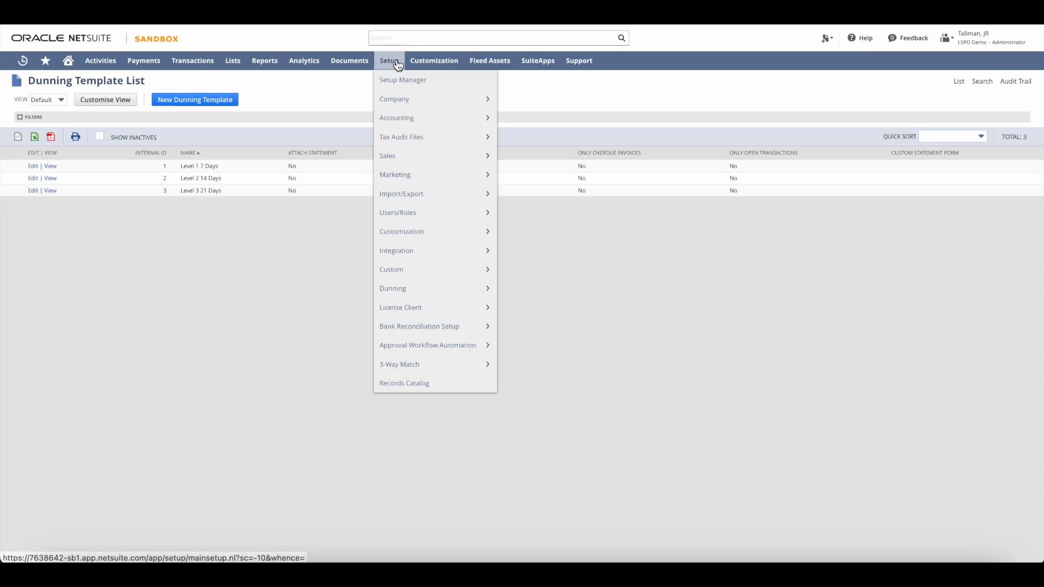
{"action": "mouse_move", "coordinate": [451, 352]}
{"action": "mouse_move", "coordinate": [455, 295]}
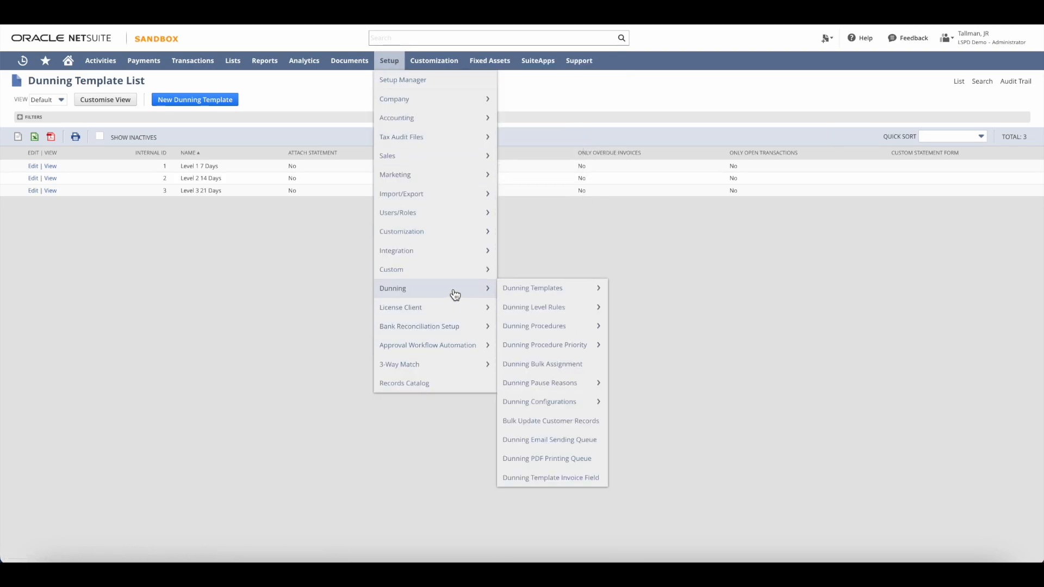
{"action": "mouse_move", "coordinate": [557, 307]}
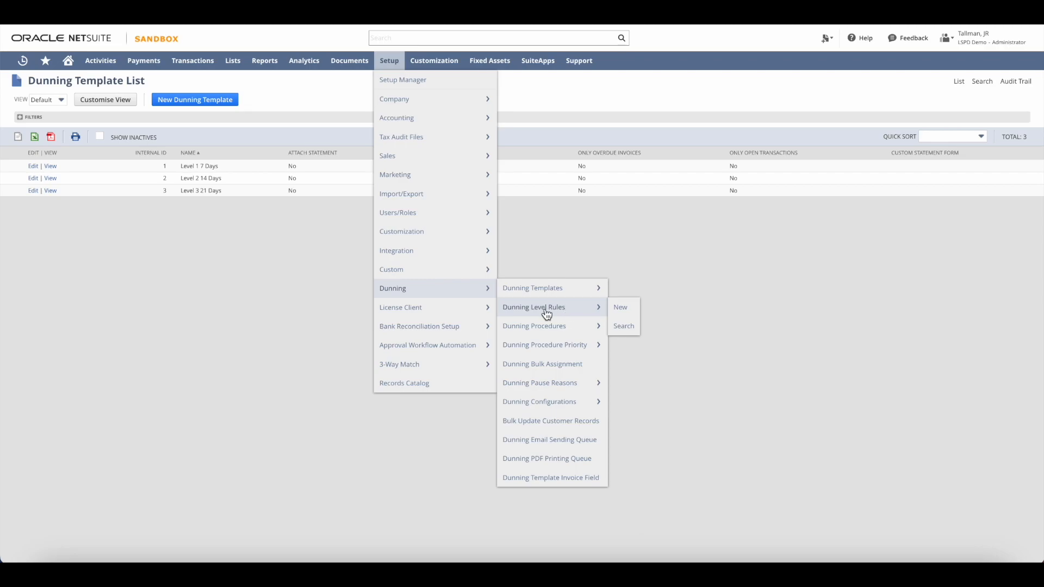
{"action": "left_click", "coordinate": [574, 314]}
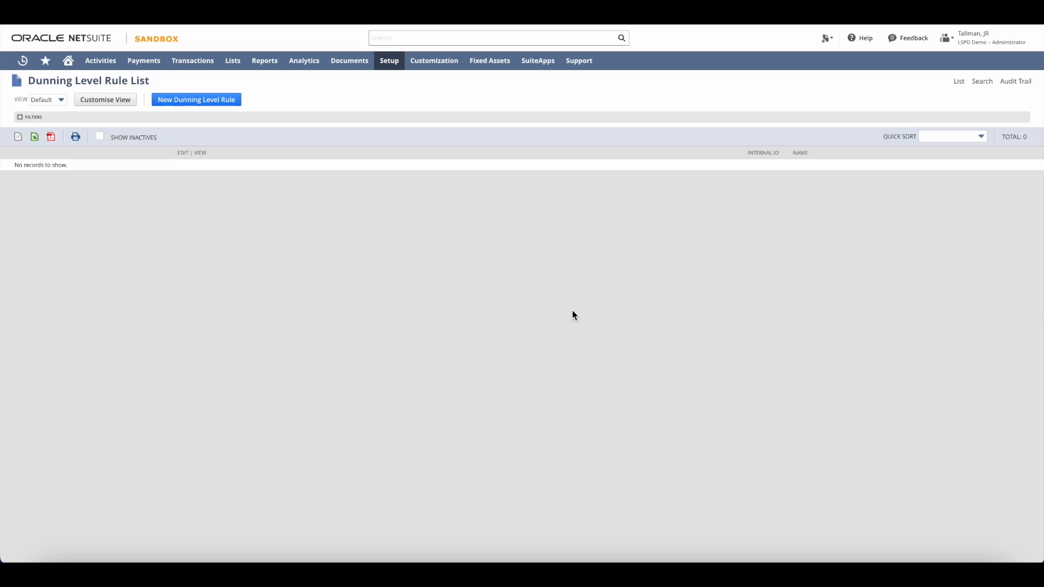
{"action": "left_click", "coordinate": [205, 102]}
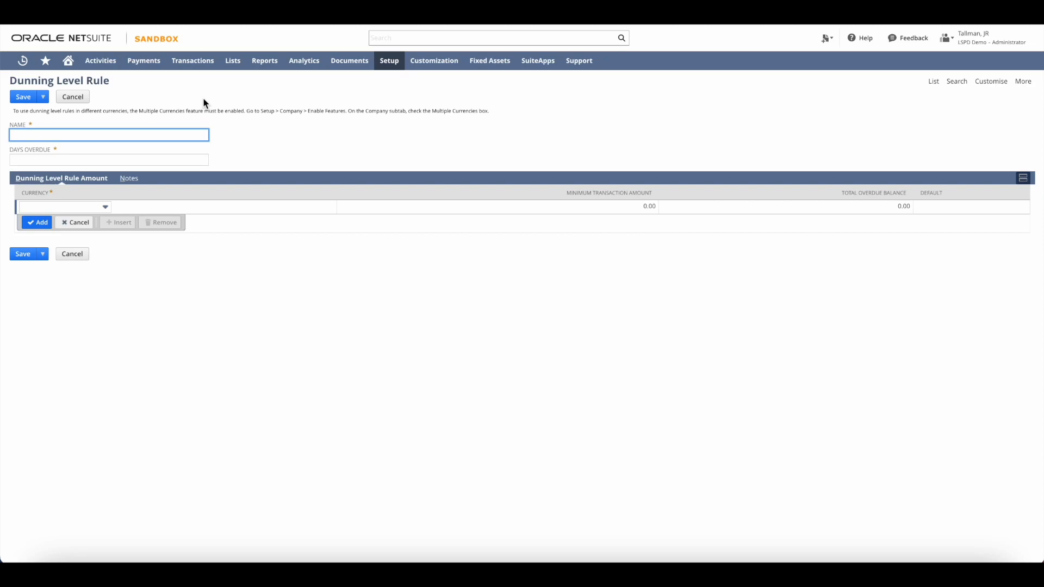
{"action": "type", "text": "7 Days"}
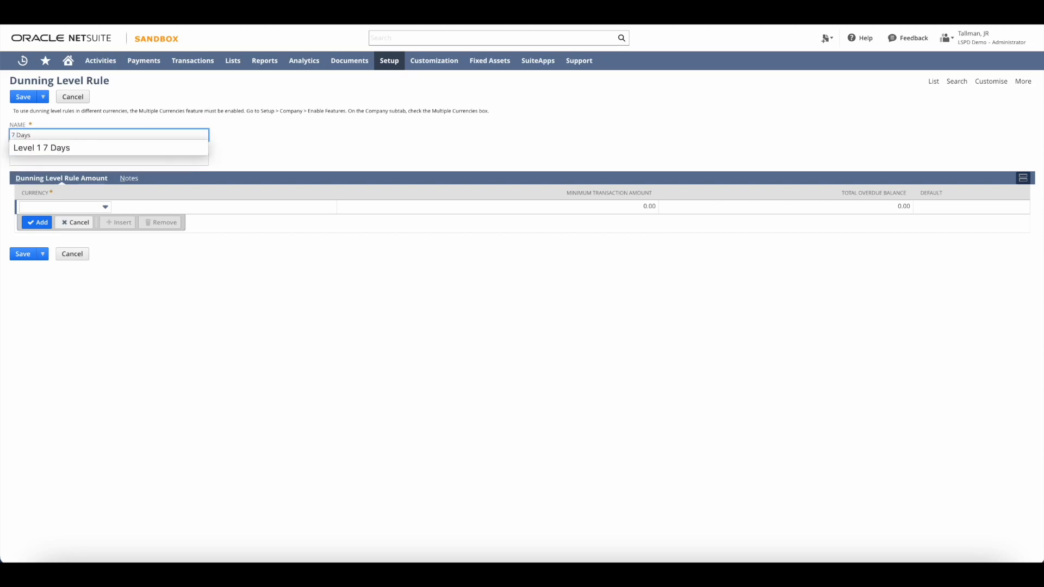
{"action": "key", "text": "Tab"}
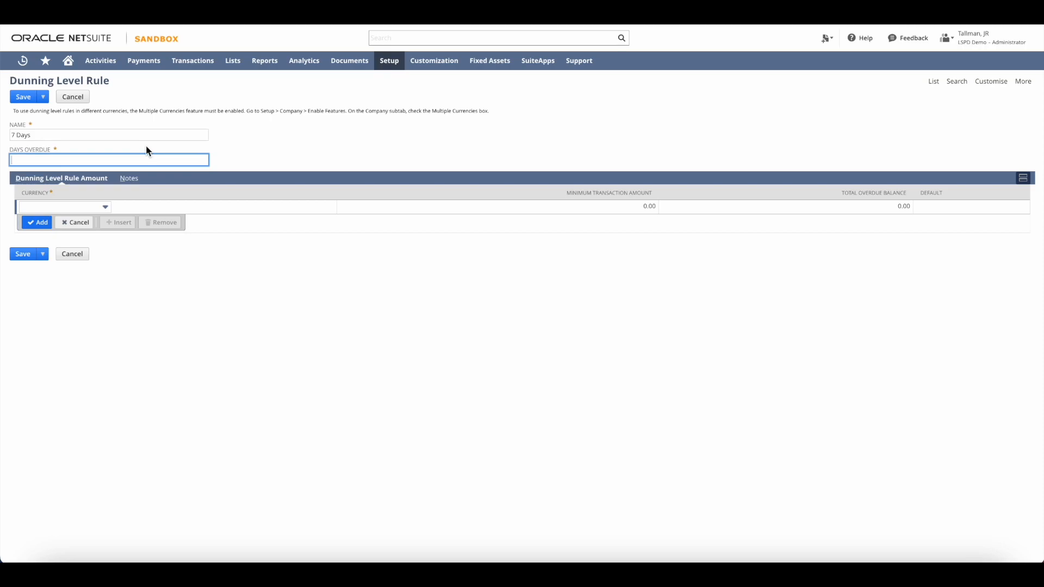
{"action": "type", "text": "7"}
{"action": "left_click", "coordinate": [289, 154]}
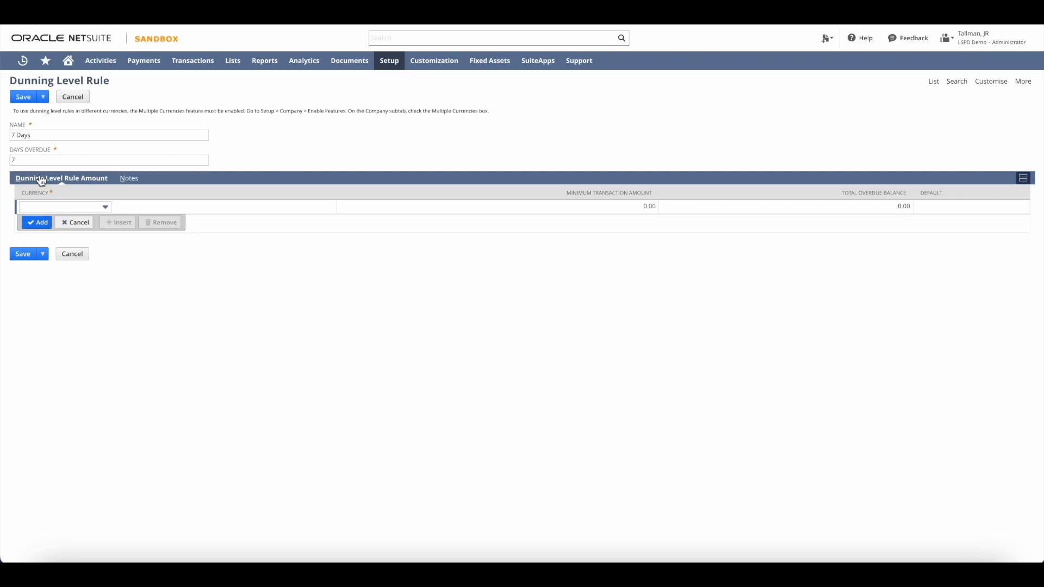
Step: Add a USD amount line to the 7 Days dunning level rule and mark it as default
{"action": "left_click", "coordinate": [70, 205]}
{"action": "scroll", "coordinate": [82, 286], "scroll_direction": "down", "scroll_amount": 5}
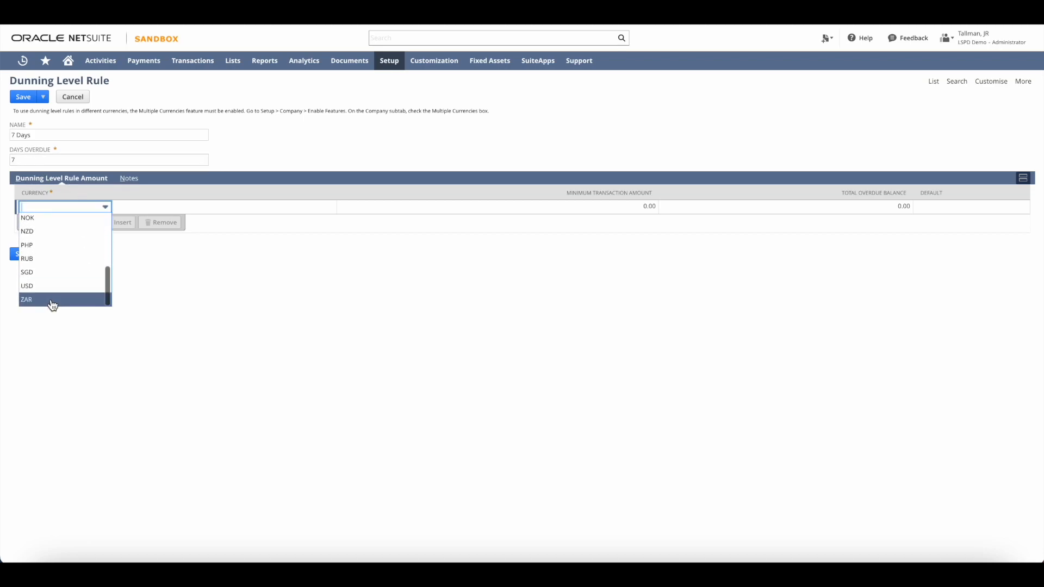
{"action": "left_click", "coordinate": [59, 286]}
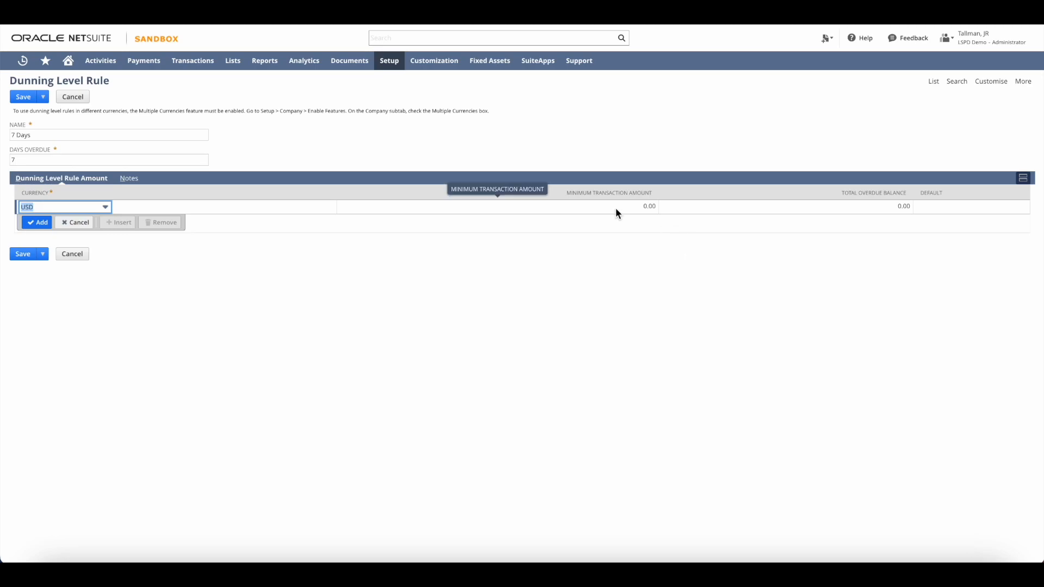
{"action": "left_click", "coordinate": [623, 261]}
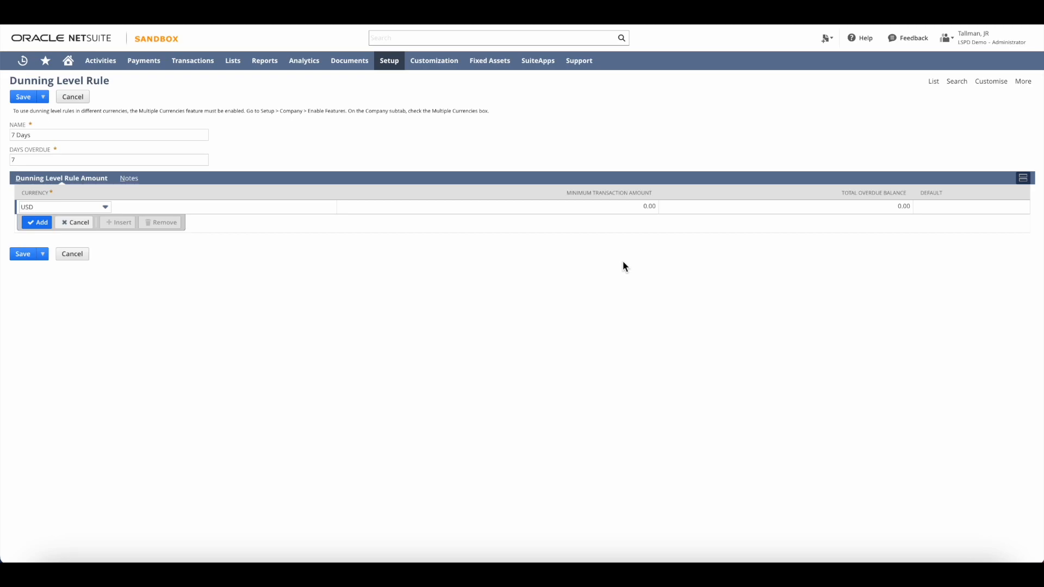
{"action": "left_click", "coordinate": [928, 210]}
{"action": "left_click", "coordinate": [897, 209]}
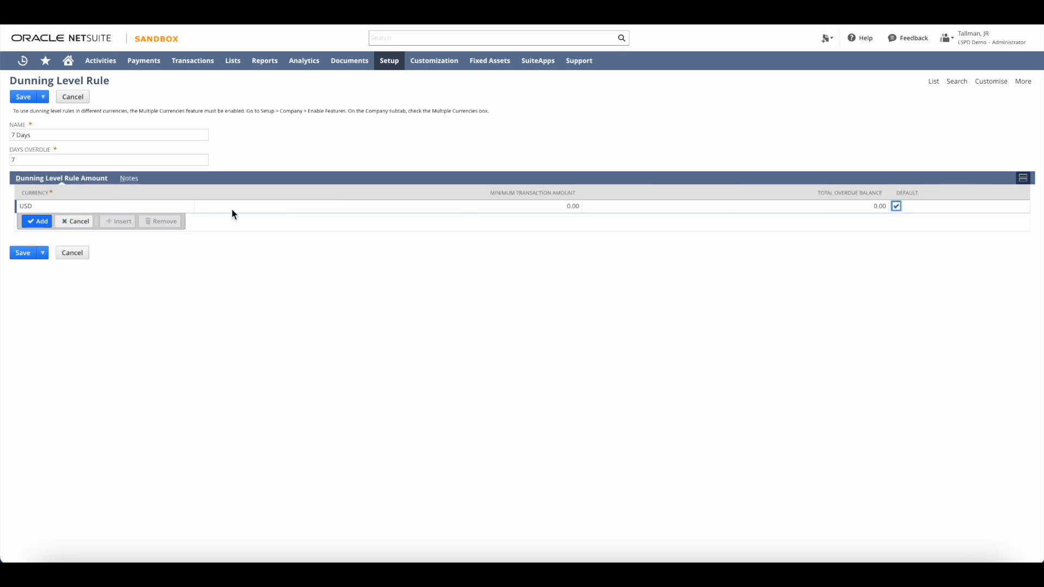
{"action": "left_click", "coordinate": [38, 221]}
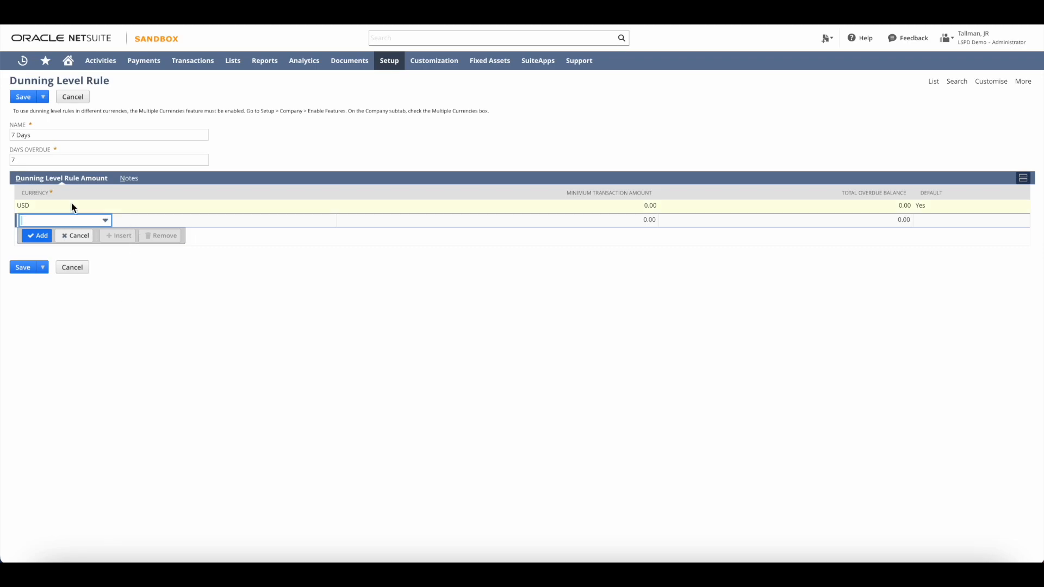
Step: Save the 7 Days dunning level rule and sort the list of dunning level rules by internal ID
{"action": "left_click", "coordinate": [61, 220]}
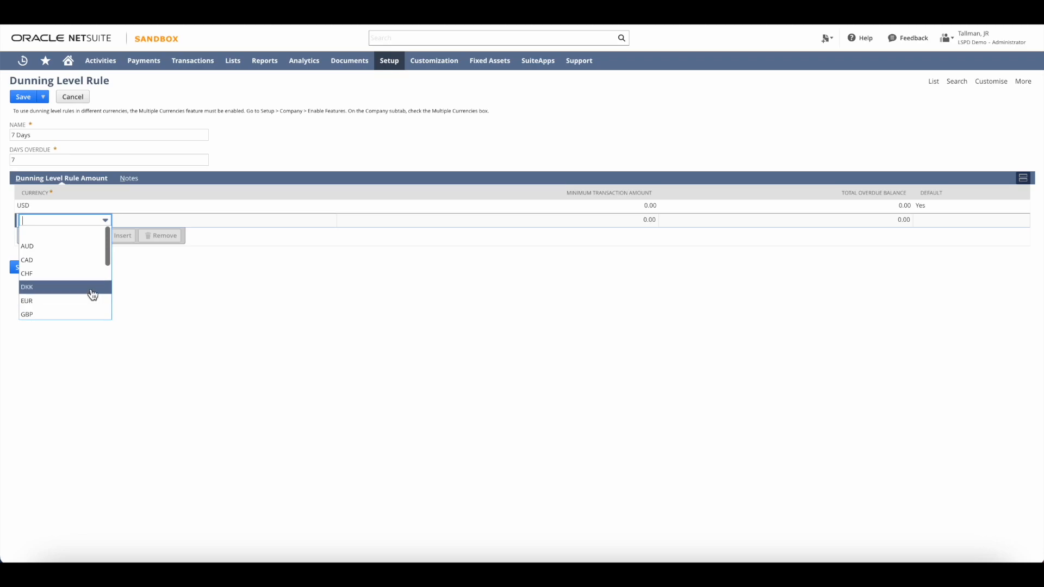
{"action": "left_click", "coordinate": [246, 320]}
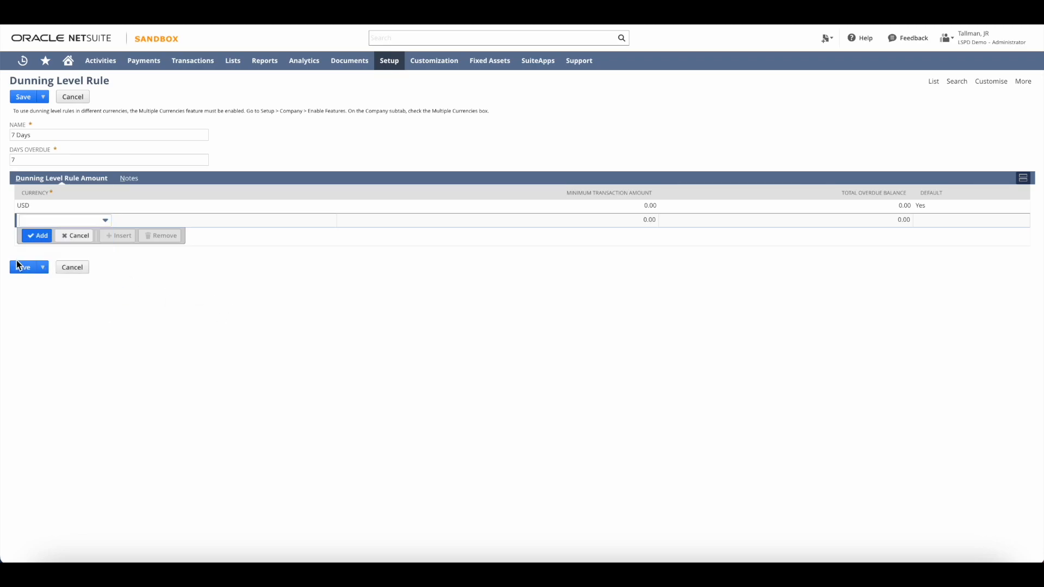
{"action": "mouse_move", "coordinate": [42, 268]}
{"action": "left_click", "coordinate": [40, 297]}
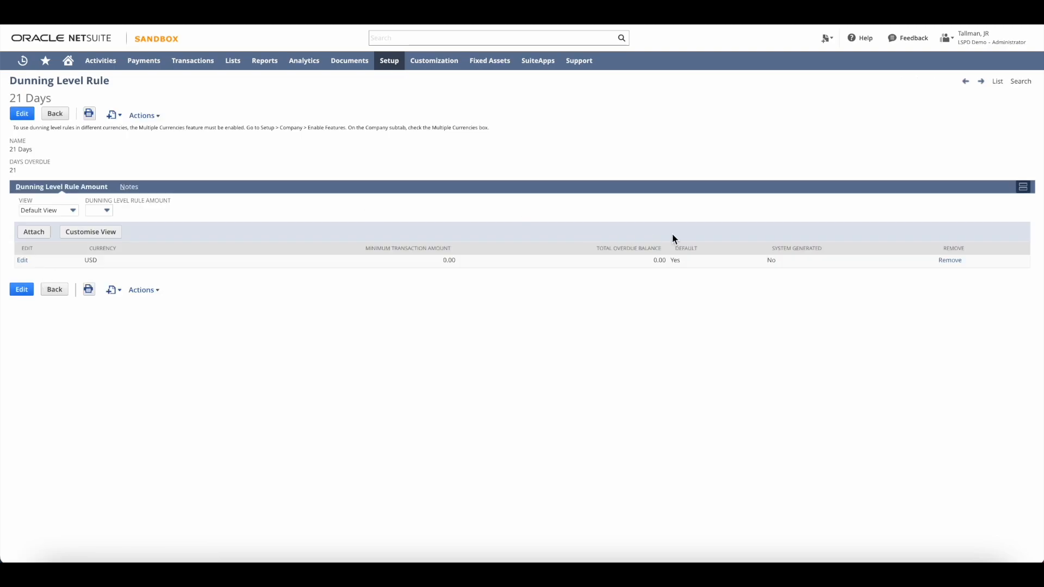
{"action": "left_click", "coordinate": [1005, 89]}
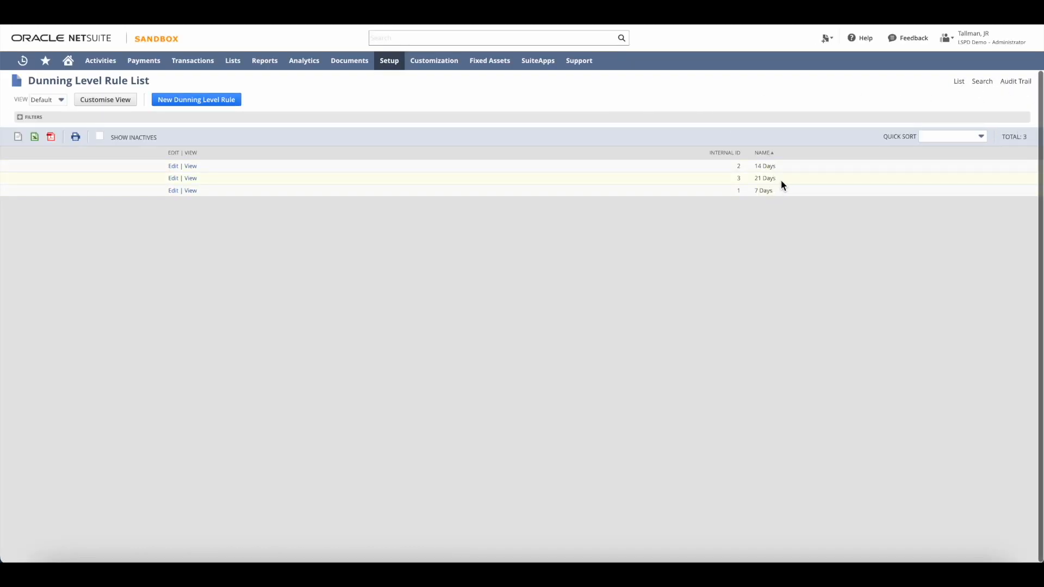
{"action": "left_click", "coordinate": [723, 152]}
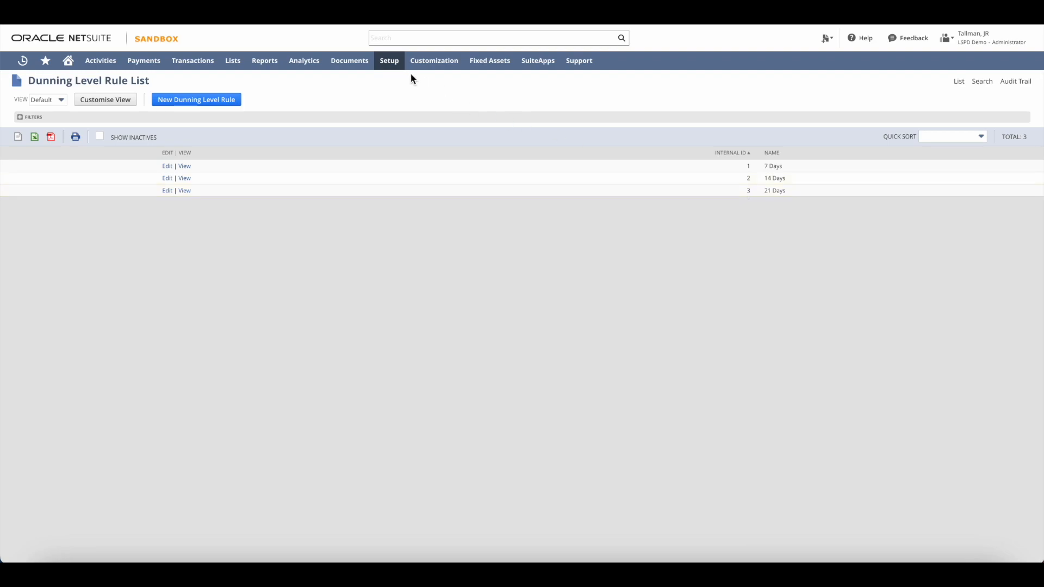
Step: Create a new dunning procedure named Global Dunning Procedure that applies to Customer
{"action": "mouse_move", "coordinate": [389, 62]}
{"action": "mouse_move", "coordinate": [477, 296]}
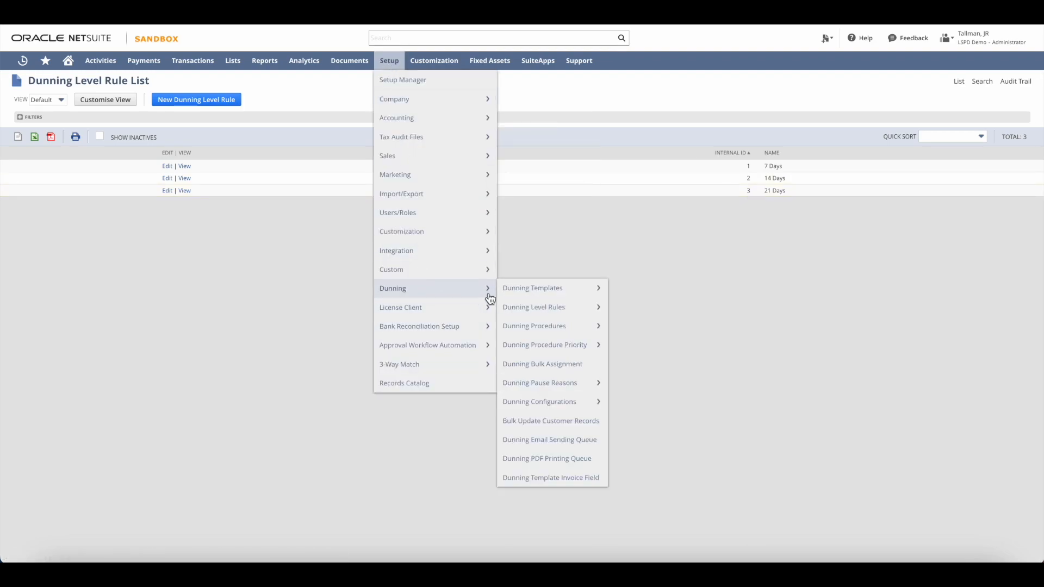
{"action": "mouse_move", "coordinate": [577, 313]}
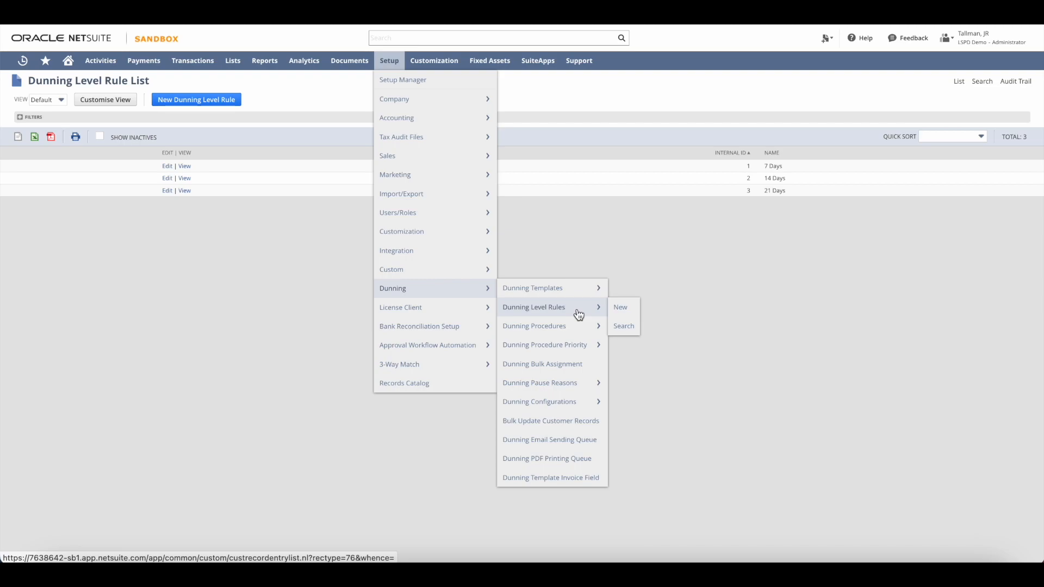
{"action": "mouse_move", "coordinate": [539, 333]}
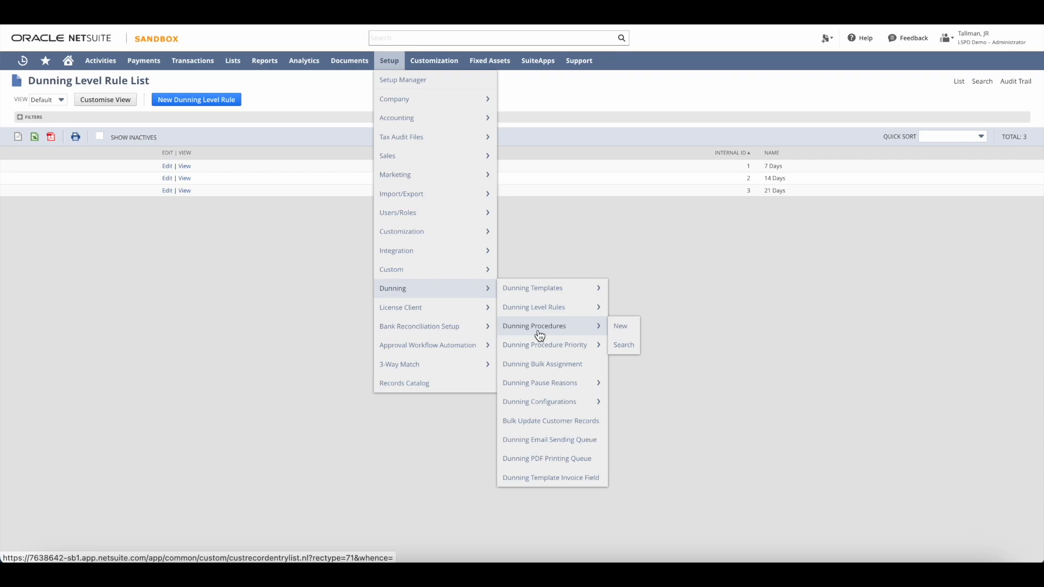
{"action": "left_click", "coordinate": [623, 327]}
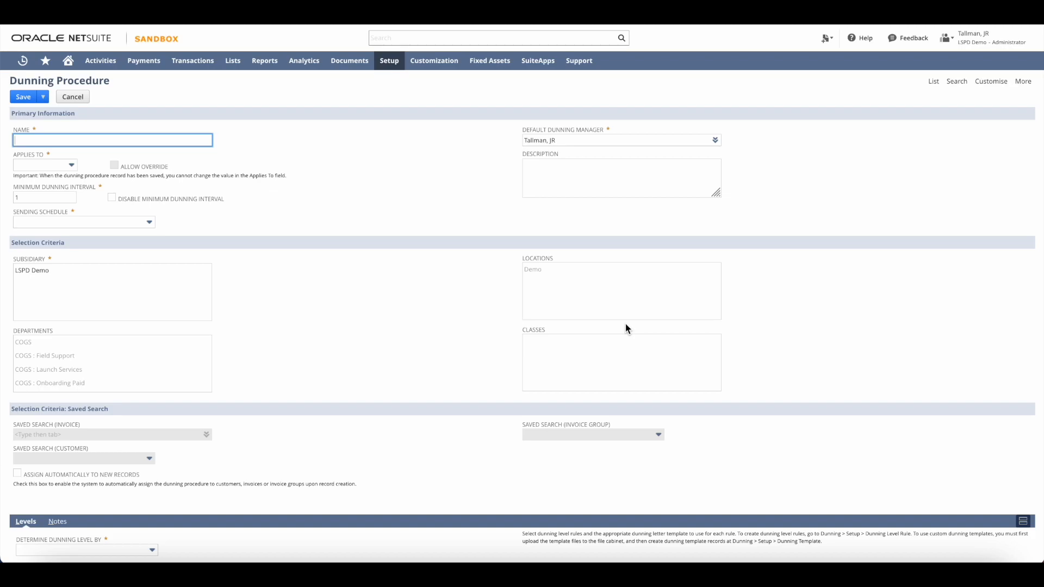
{"action": "type", "text": "Global Dunning Procedure"}
{"action": "left_click", "coordinate": [53, 164]}
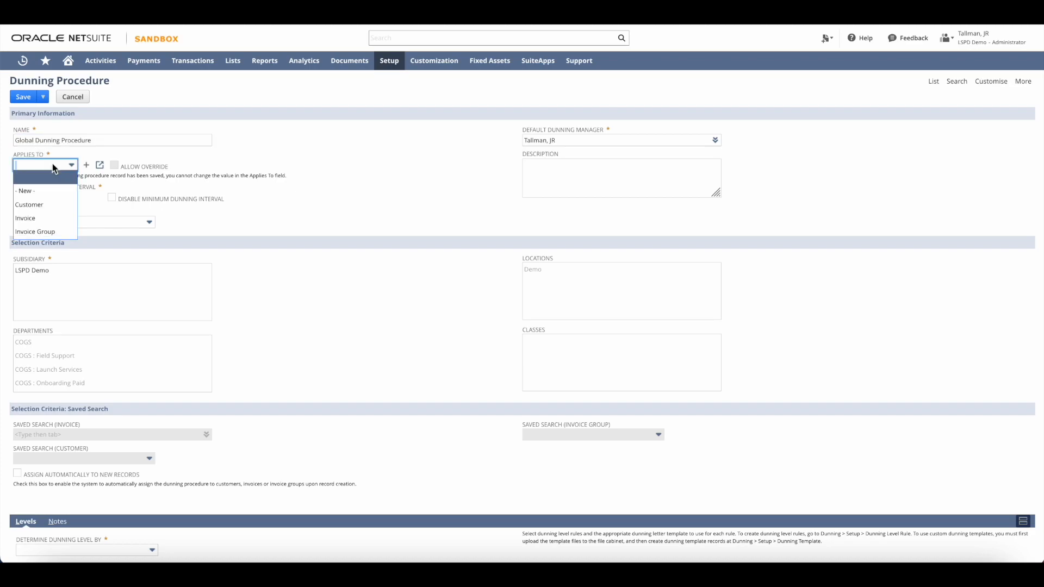
{"action": "left_click", "coordinate": [52, 210]}
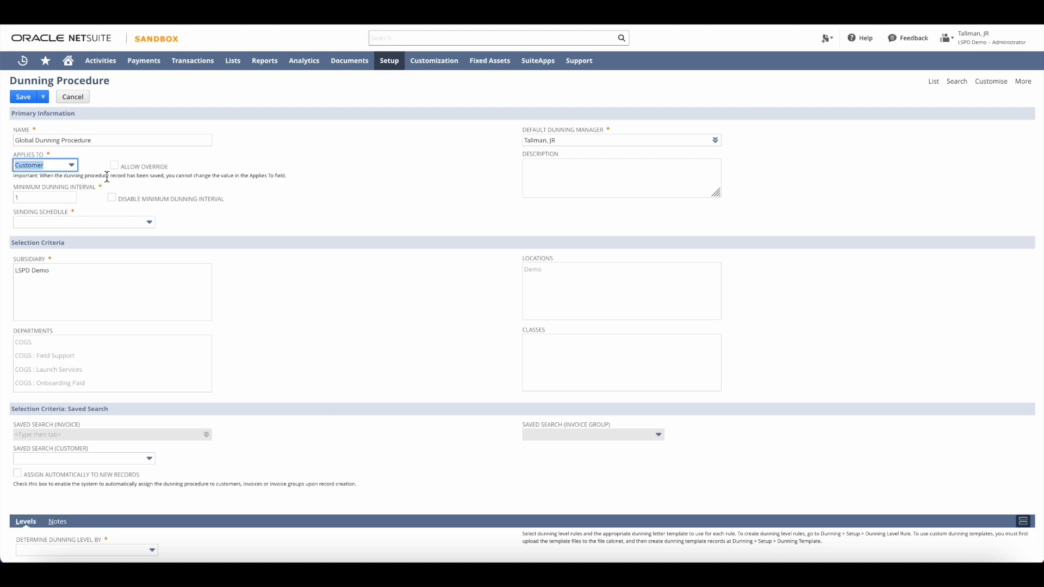
Step: Set the dunning procedure's sending schedule to Manual and review its minimum dunning interval and default dunning manager
{"action": "left_click", "coordinate": [58, 198]}
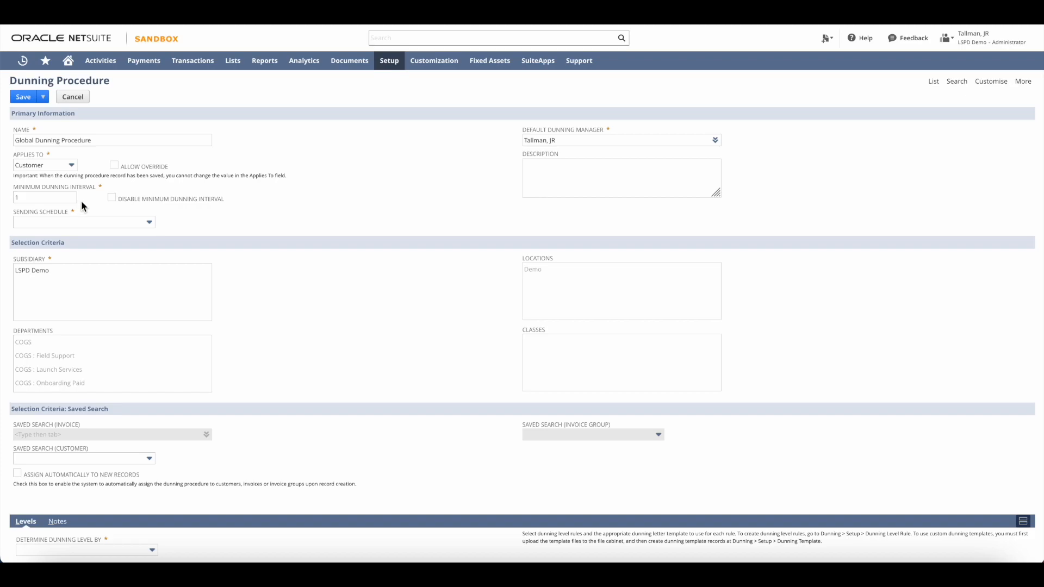
{"action": "left_click", "coordinate": [66, 224]}
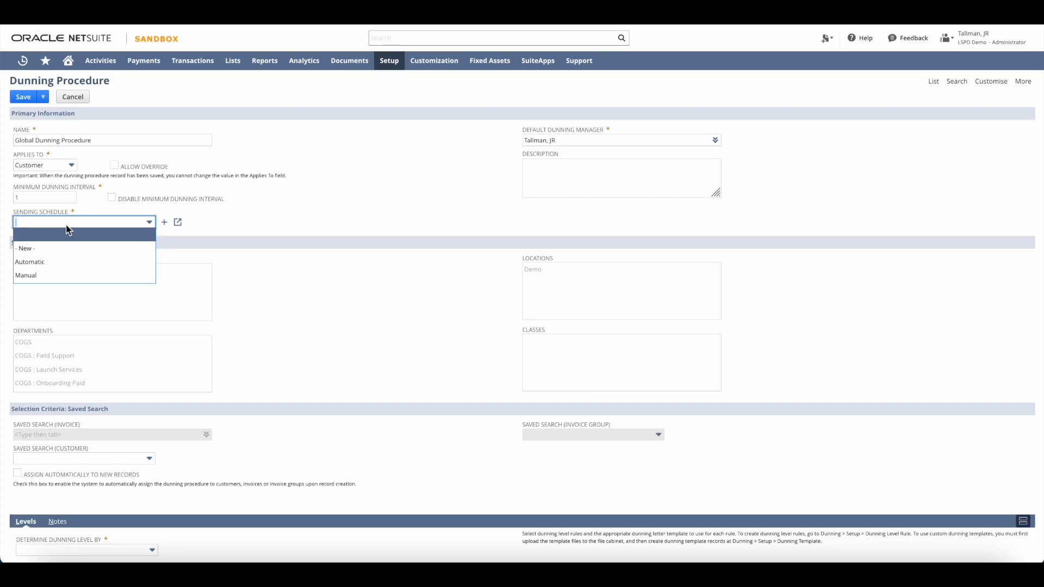
{"action": "left_click", "coordinate": [61, 276]}
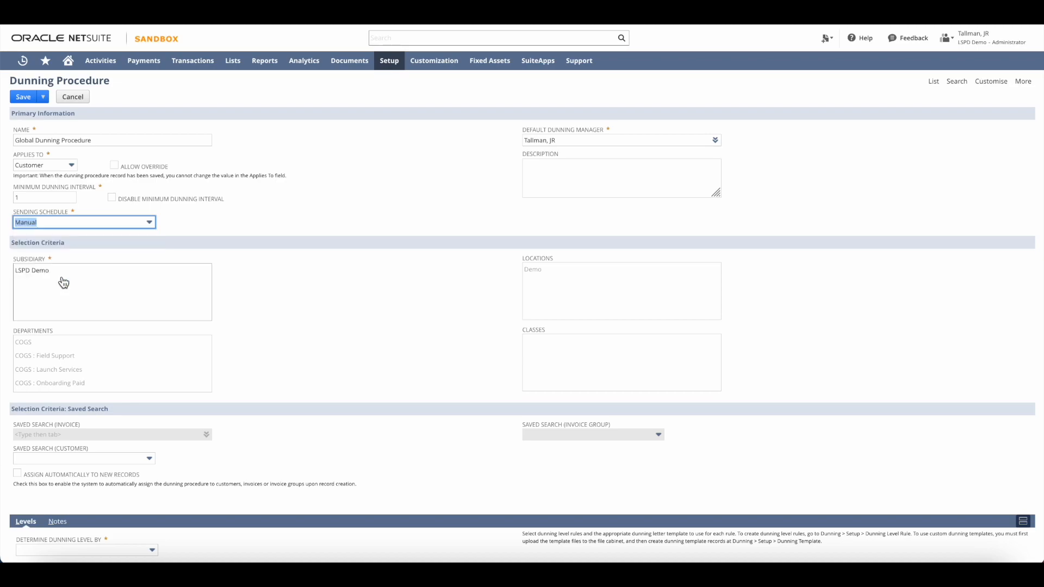
{"action": "left_click", "coordinate": [362, 212]}
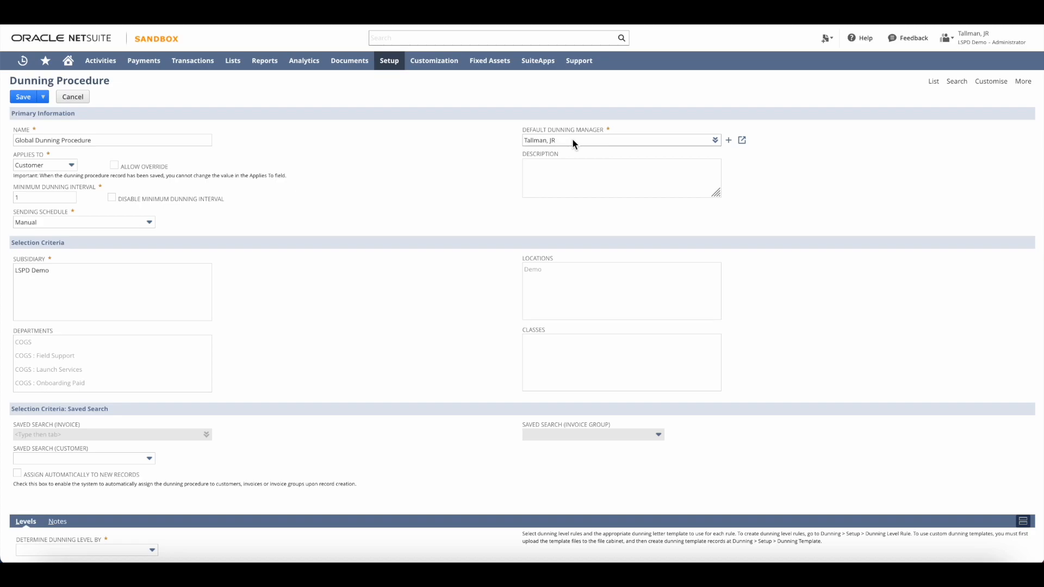
{"action": "left_click", "coordinate": [572, 140]}
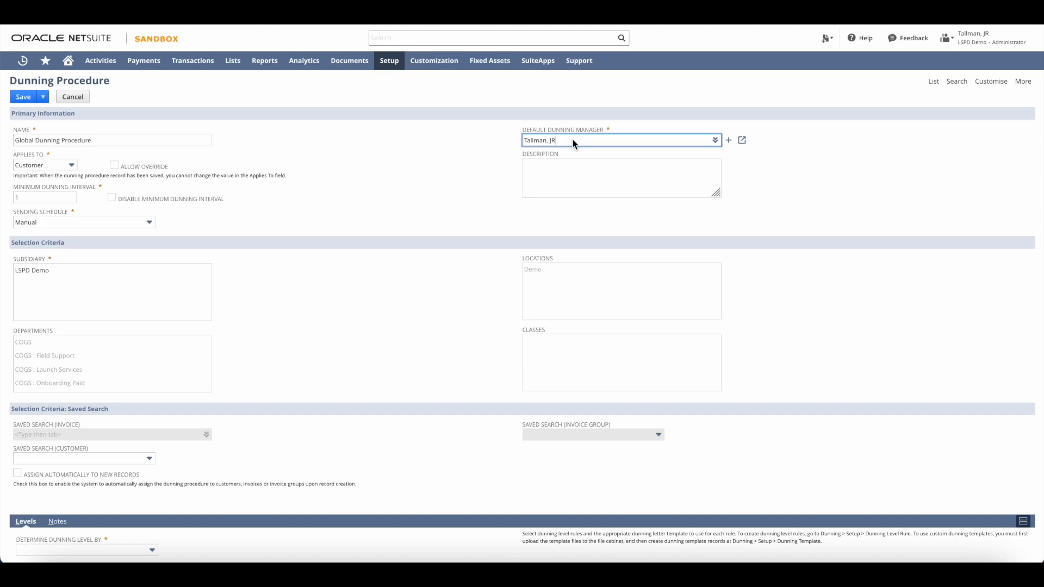
Step: Select the LSPD Demo subsidiary for the dunning procedure and enable automatic assignment to new records
{"action": "left_click", "coordinate": [44, 272]}
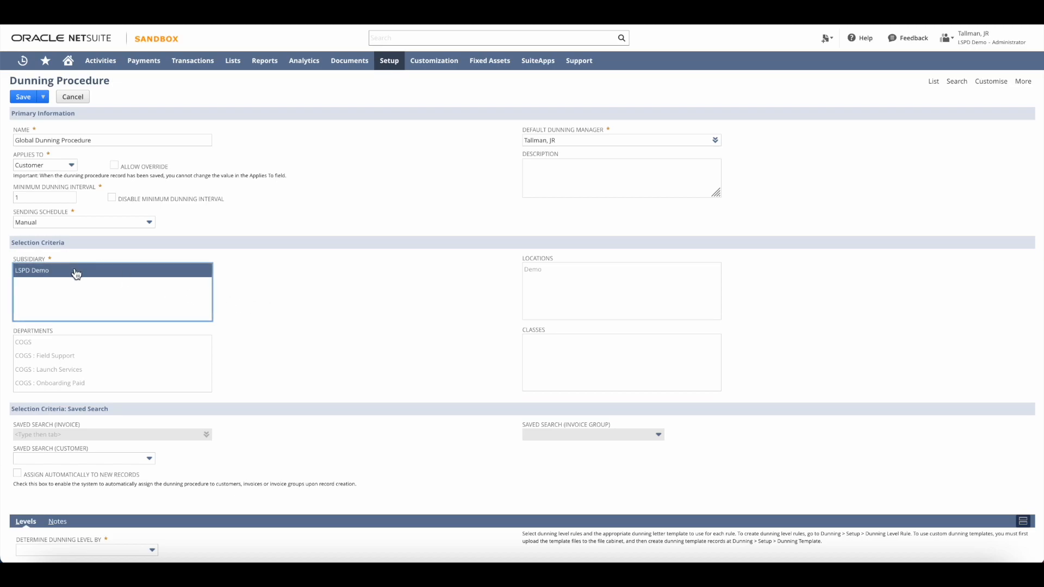
{"action": "scroll", "coordinate": [304, 304], "scroll_direction": "down", "scroll_amount": 1}
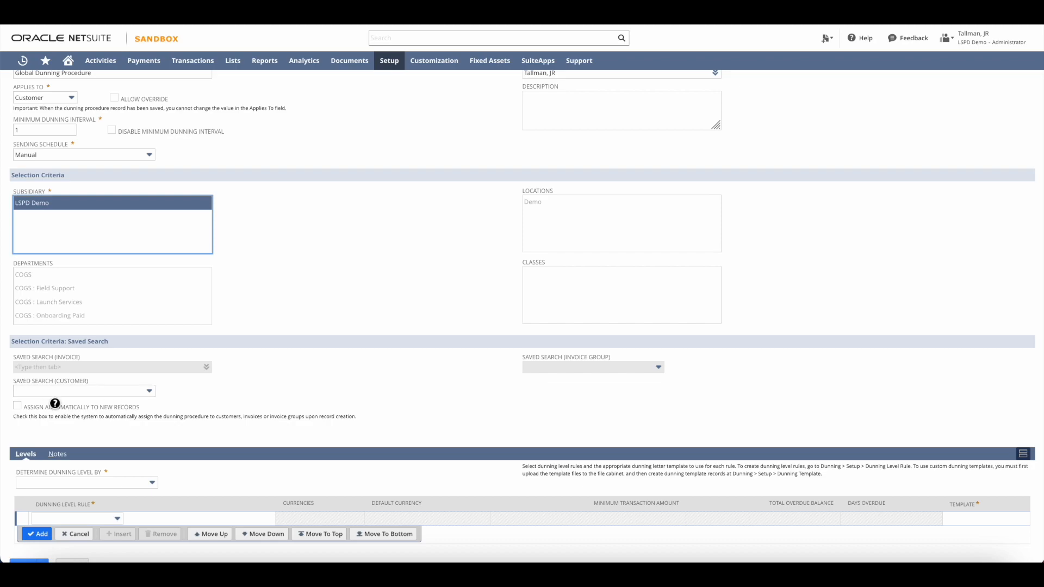
{"action": "left_click", "coordinate": [16, 407]}
{"action": "left_click", "coordinate": [17, 408]}
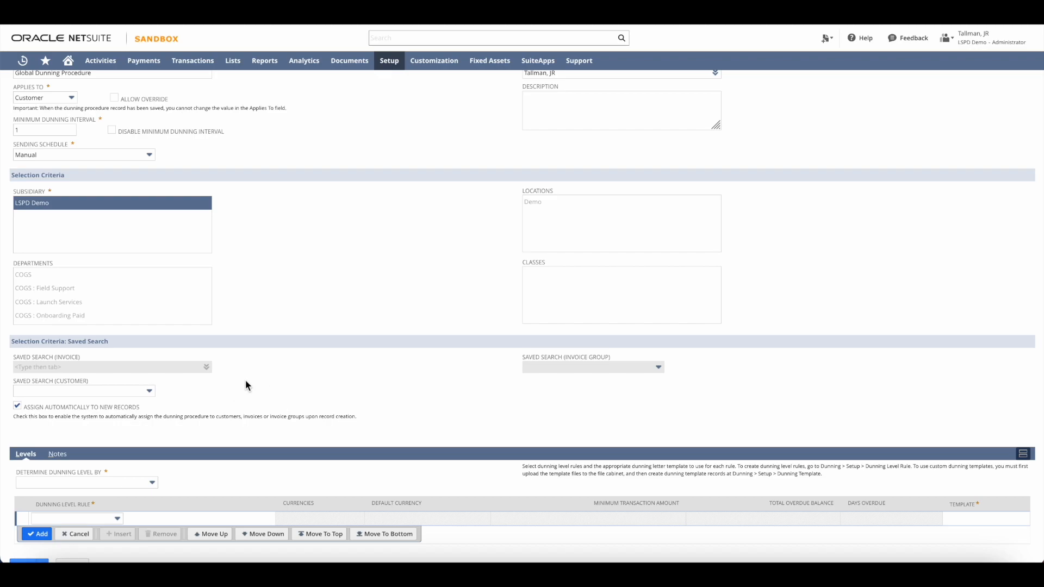
Step: Set the procedure's dunning level to be determined by Minimum Transaction Amount And Total Overdue Balance
{"action": "scroll", "coordinate": [246, 385], "scroll_direction": "down", "scroll_amount": 1}
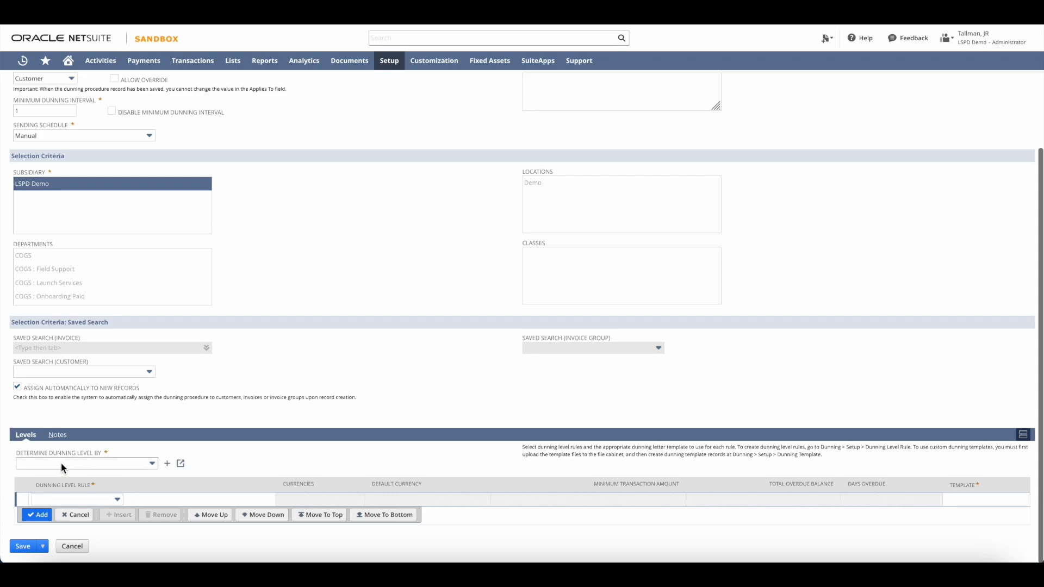
{"action": "left_click", "coordinate": [121, 469]}
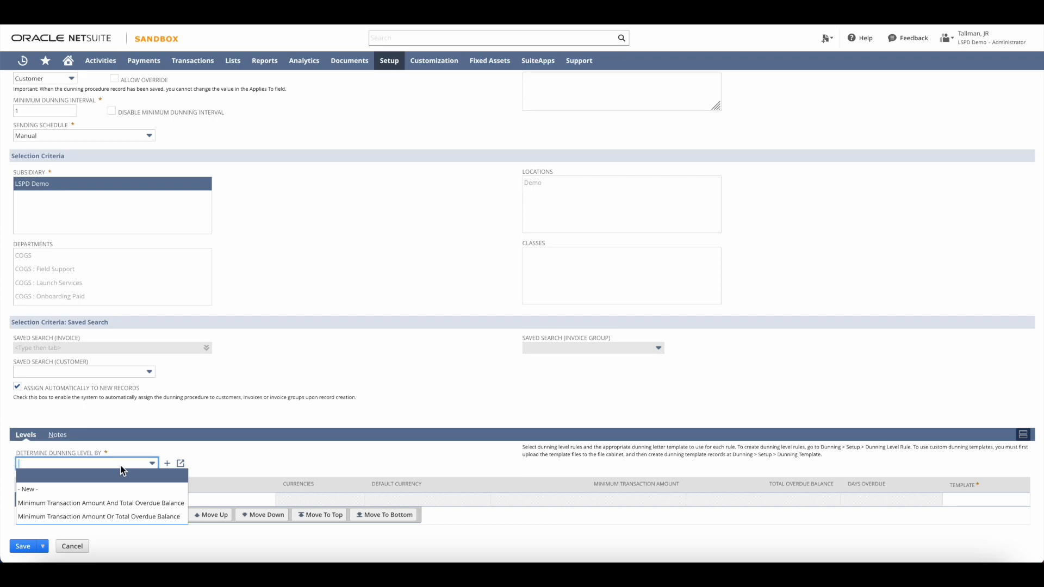
{"action": "left_click", "coordinate": [132, 506]}
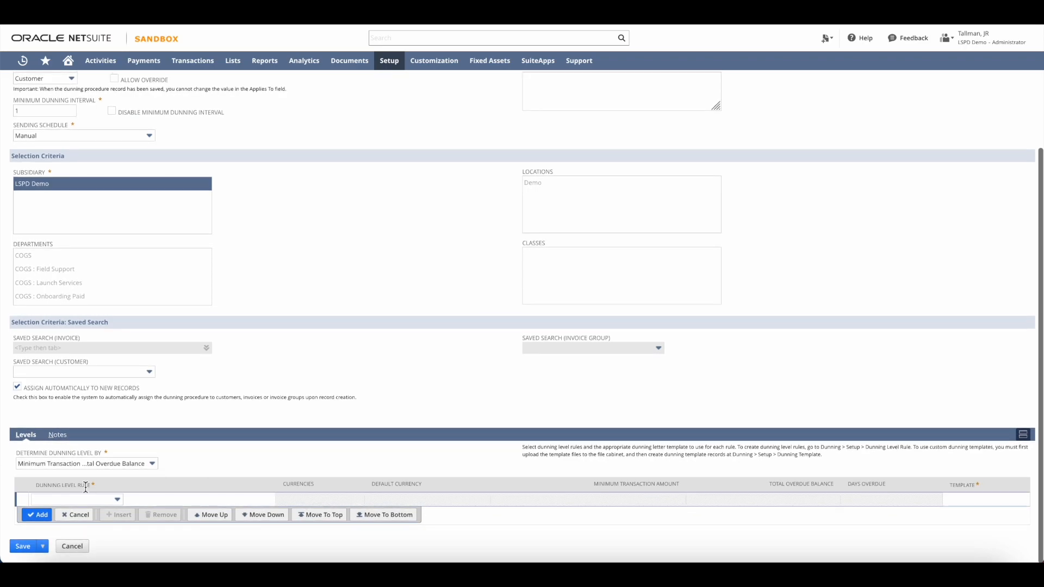
Step: Add the 7 Days dunning level rule to the procedure with the Level 1 7 Days template
{"action": "left_click", "coordinate": [47, 500]}
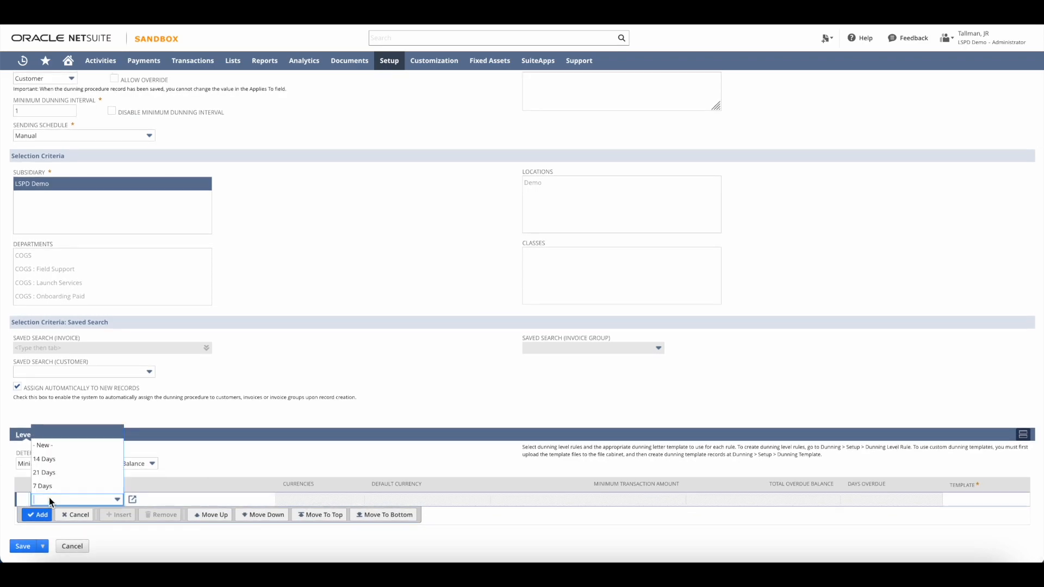
{"action": "left_click", "coordinate": [99, 500]}
{"action": "left_click", "coordinate": [76, 486]}
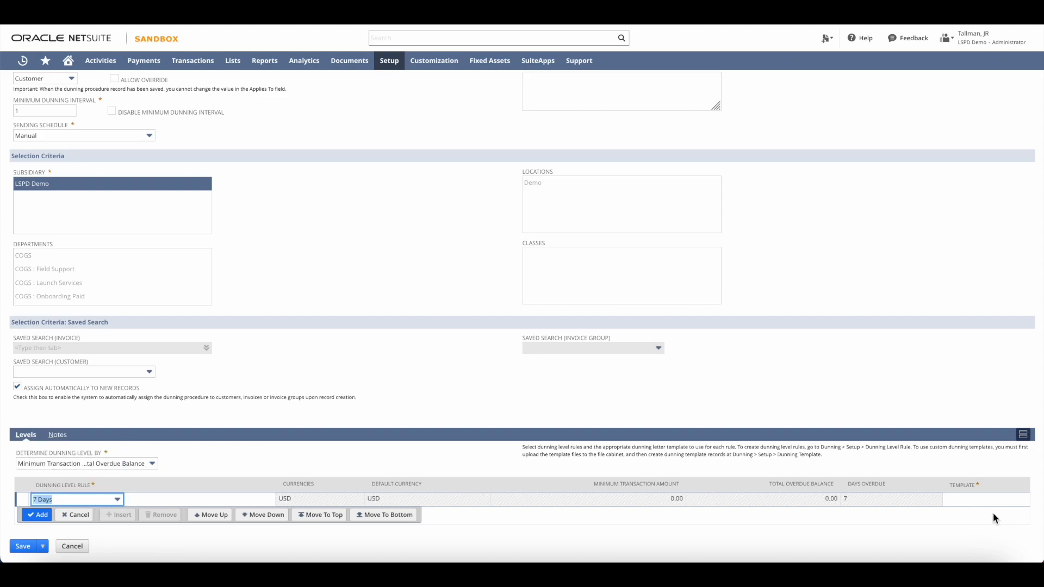
{"action": "left_click", "coordinate": [974, 498]}
{"action": "left_click", "coordinate": [861, 500]}
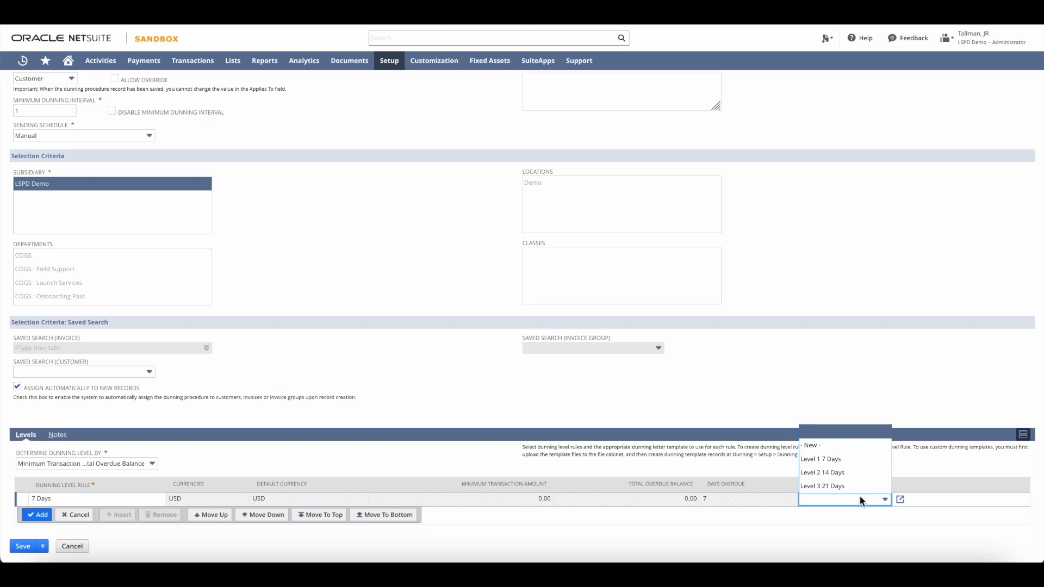
{"action": "left_click", "coordinate": [842, 460]}
{"action": "left_click", "coordinate": [43, 517]}
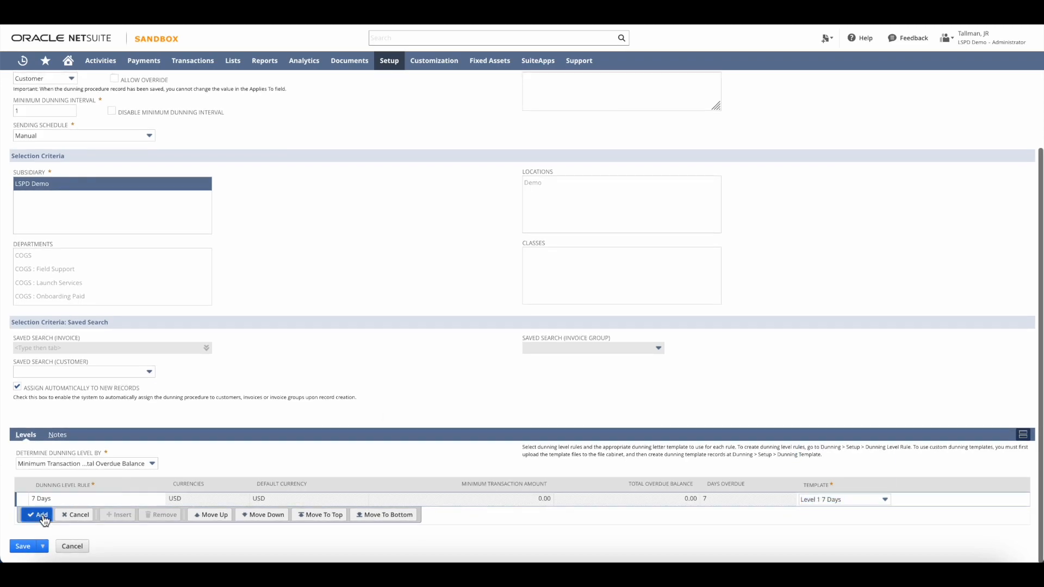
Step: Add the 14 Days dunning level rule to the procedure with the Level 2 14 Days template
{"action": "left_click", "coordinate": [78, 516]}
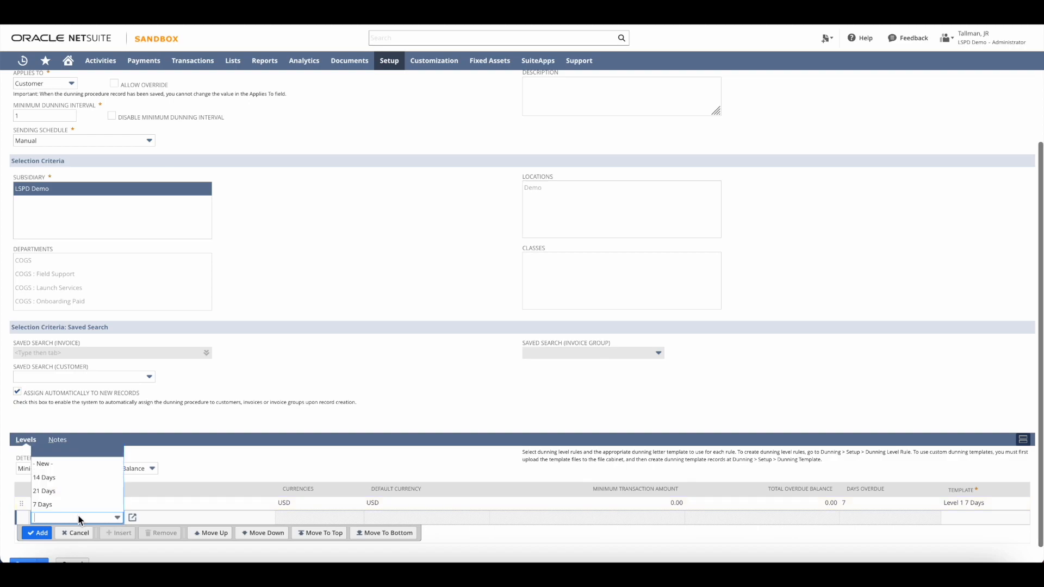
{"action": "left_click", "coordinate": [76, 478]}
{"action": "left_click", "coordinate": [960, 518]}
{"action": "left_click", "coordinate": [870, 517]}
{"action": "left_click", "coordinate": [847, 493]}
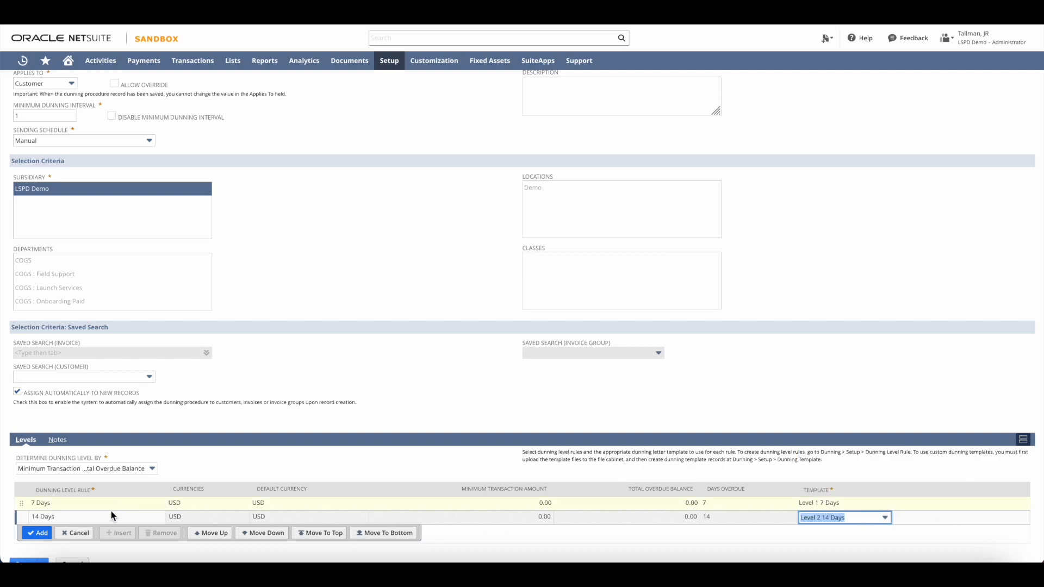
{"action": "left_click", "coordinate": [37, 533]}
Step: Add the 21 Days dunning level rule to the procedure with the Level 3 21 Days template
{"action": "left_click", "coordinate": [76, 532]}
{"action": "left_click", "coordinate": [85, 506]}
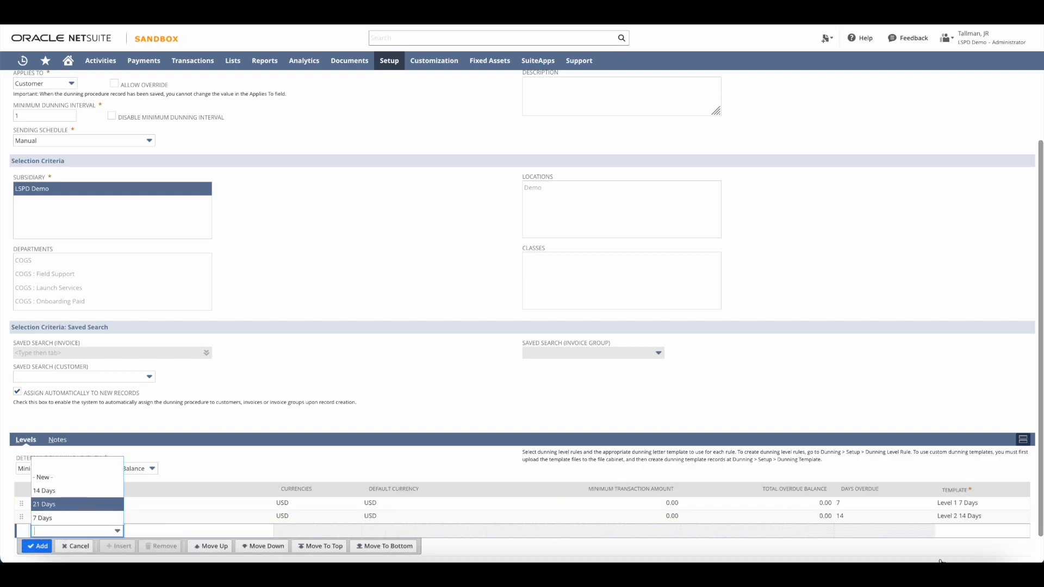
{"action": "left_click", "coordinate": [969, 531]}
{"action": "left_click", "coordinate": [868, 536]}
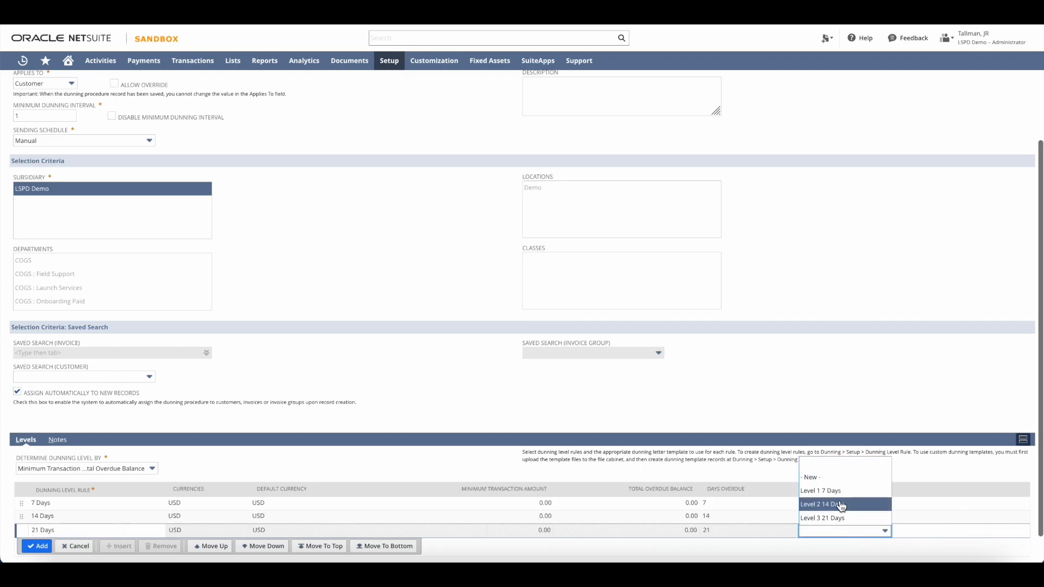
{"action": "left_click", "coordinate": [837, 518]}
{"action": "scroll", "coordinate": [312, 465], "scroll_direction": "down", "scroll_amount": 1}
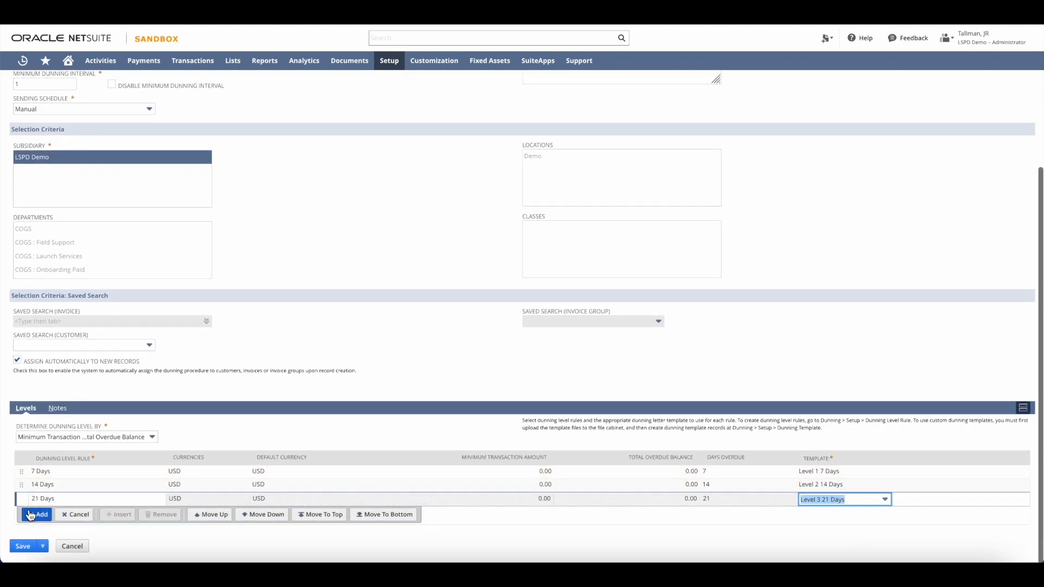
{"action": "left_click", "coordinate": [38, 515]}
Step: Review the completed Global Dunning Procedure and save it
{"action": "scroll", "coordinate": [366, 303], "scroll_direction": "up", "scroll_amount": 2}
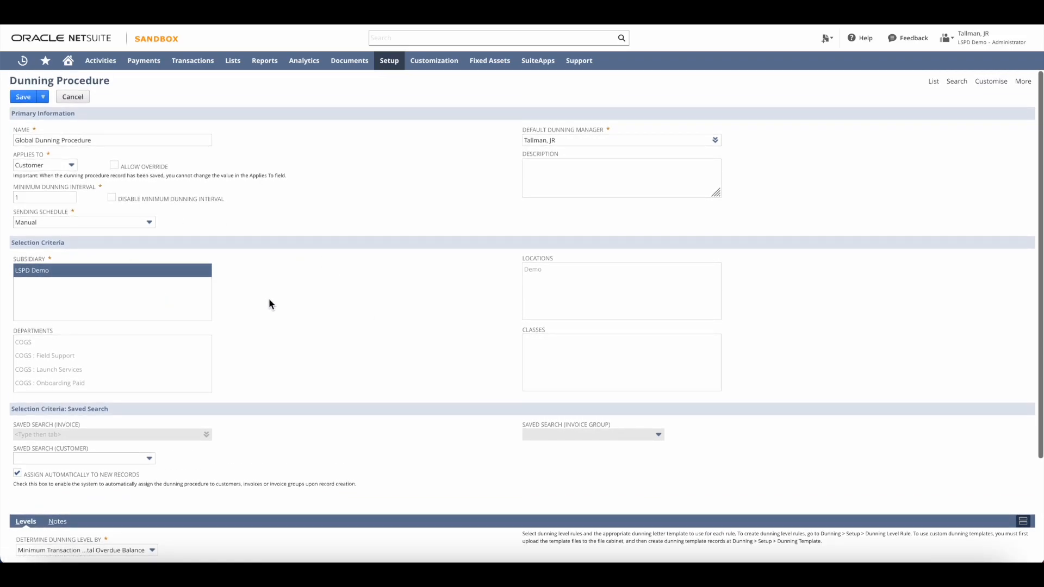
{"action": "scroll", "coordinate": [269, 300], "scroll_direction": "down", "scroll_amount": 3}
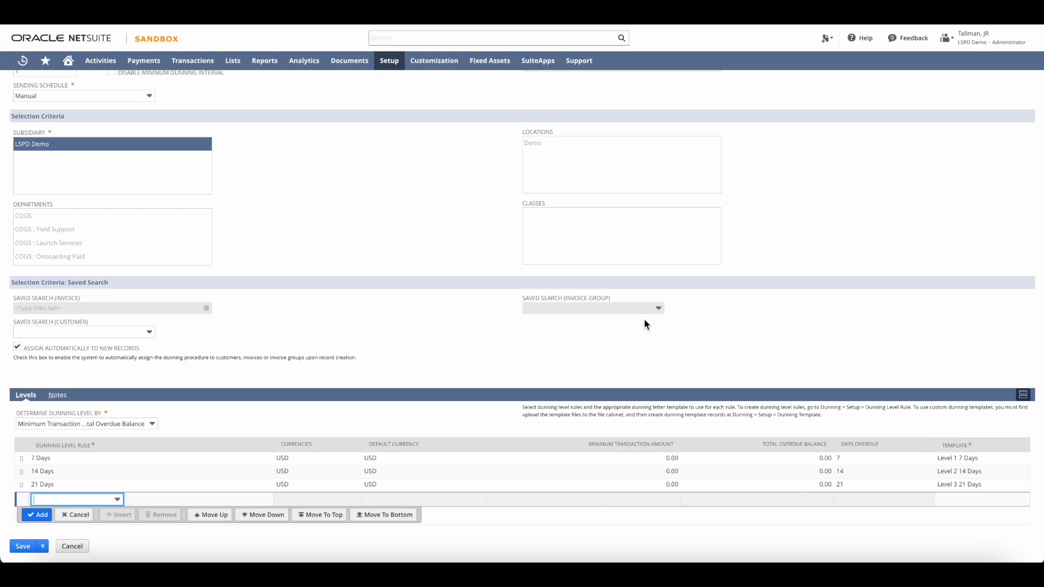
{"action": "scroll", "coordinate": [320, 249], "scroll_direction": "up", "scroll_amount": 3}
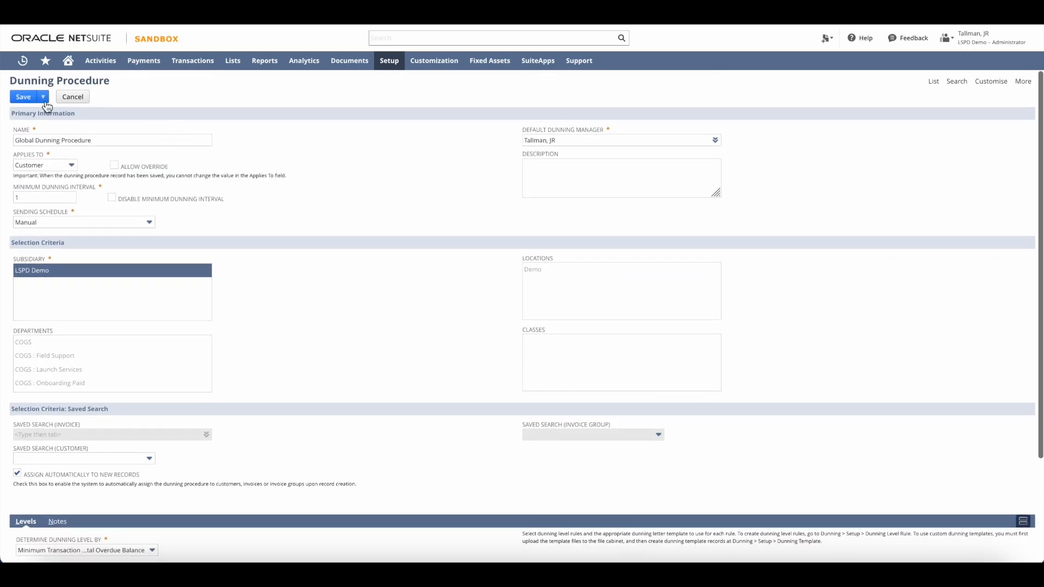
{"action": "left_click", "coordinate": [23, 97]}
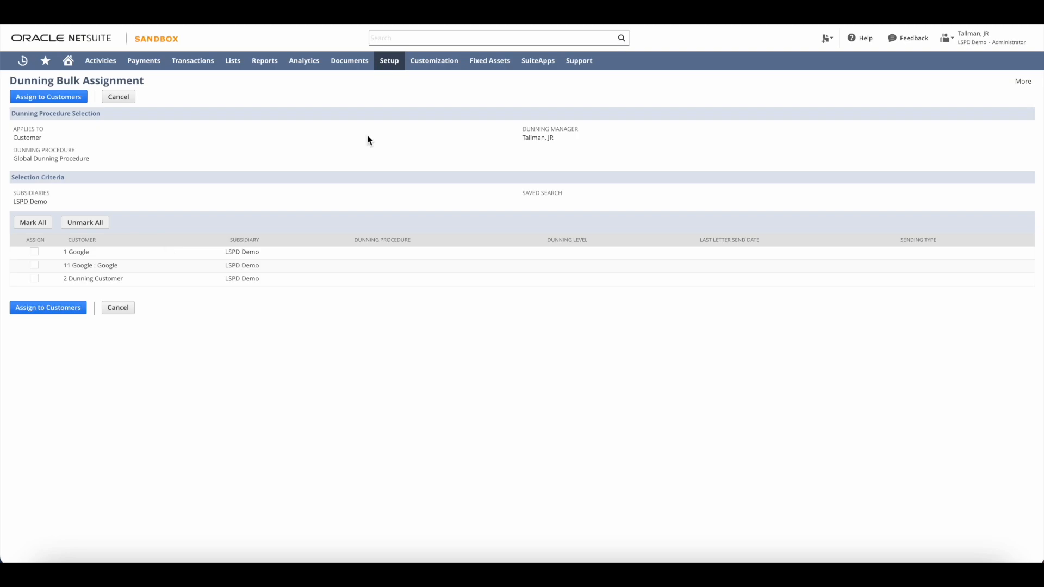
Step: Copy the name 2 Dunning Customer from the bulk assignment list and open that customer record through the global search
{"action": "left_click_drag", "start_coordinate": [129, 279], "coordinate": [62, 279]}
{"action": "key", "text": "ctrl+c"}
{"action": "left_click", "coordinate": [400, 33]}
{"action": "key", "text": "ctrl+v"}
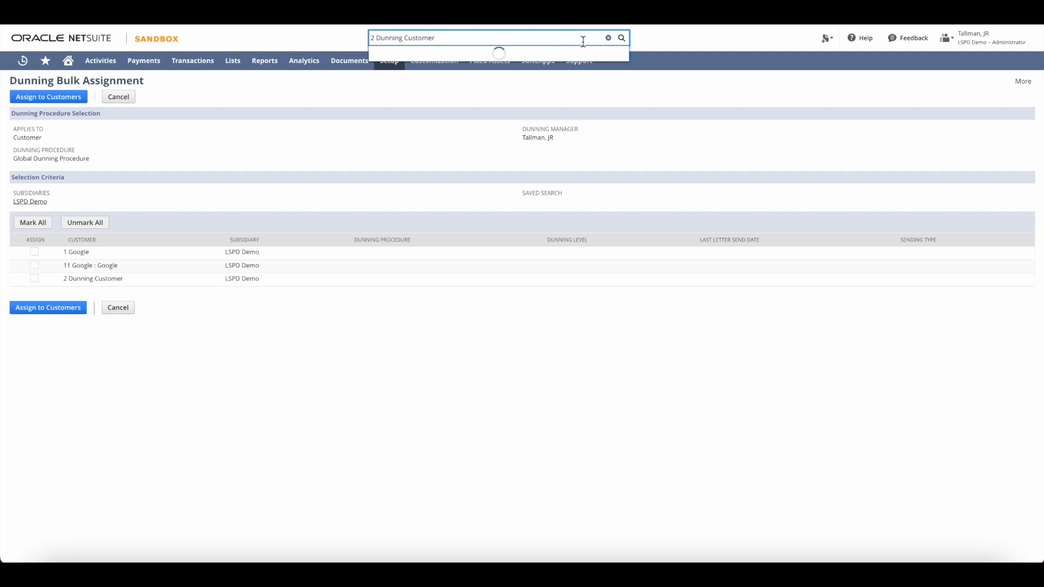
{"action": "key", "text": "Return"}
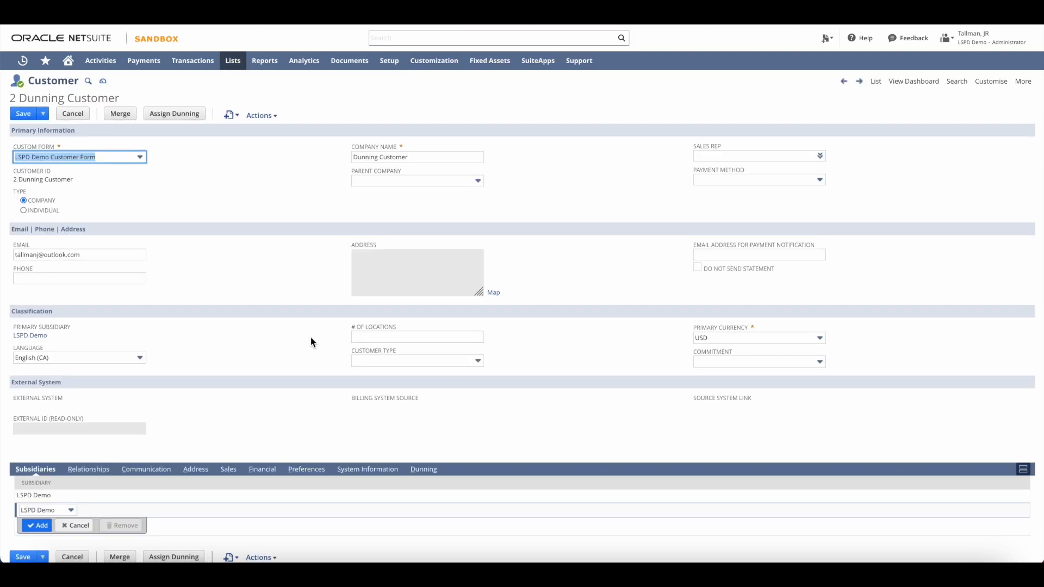
Step: Allow dunning letters to be emailed for the customer and assign Global Dunning Procedure as its dunning procedure
{"action": "left_click", "coordinate": [424, 469]}
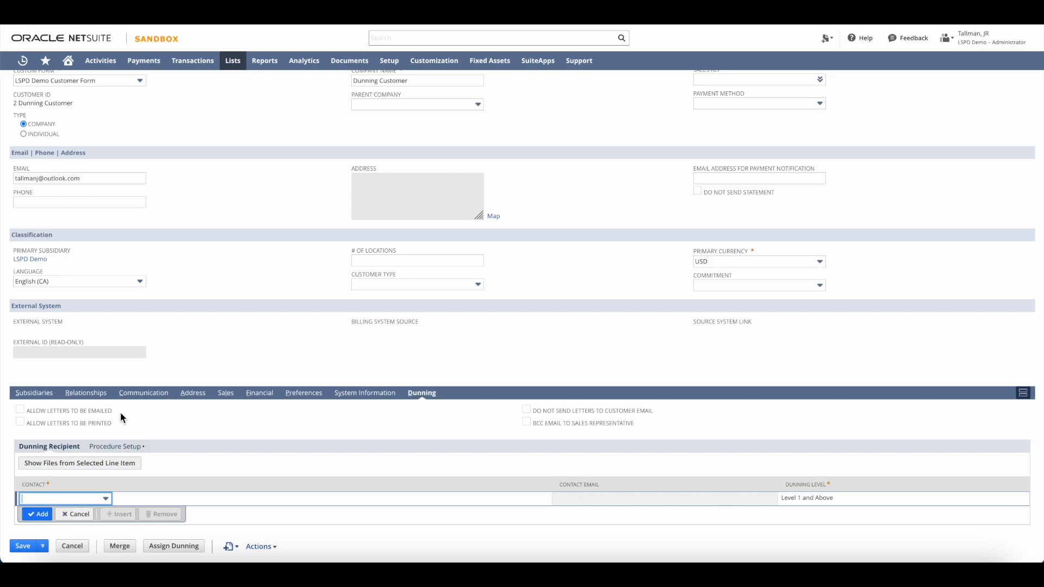
{"action": "left_click", "coordinate": [20, 411]}
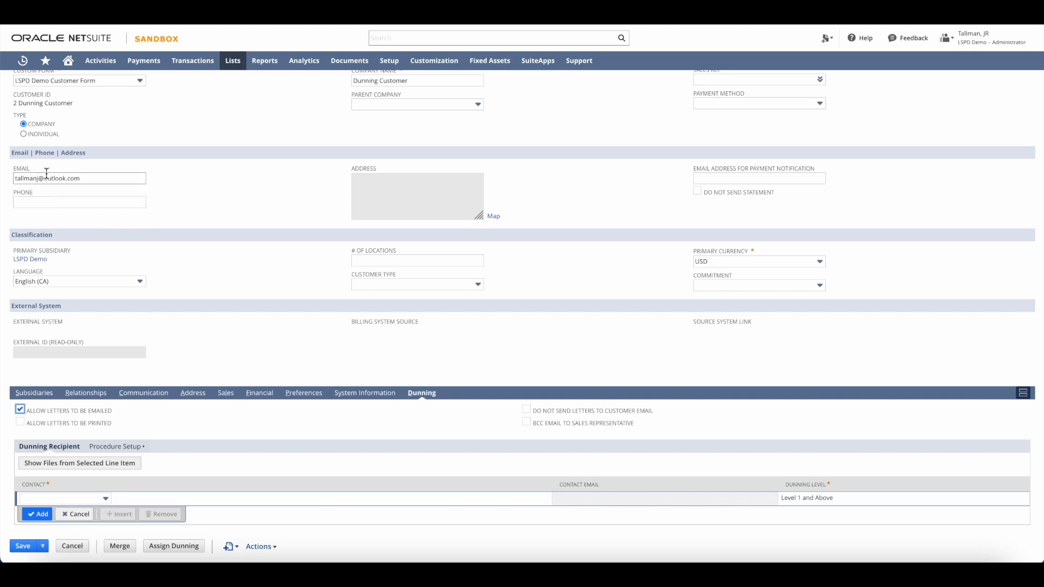
{"action": "left_click", "coordinate": [113, 447]}
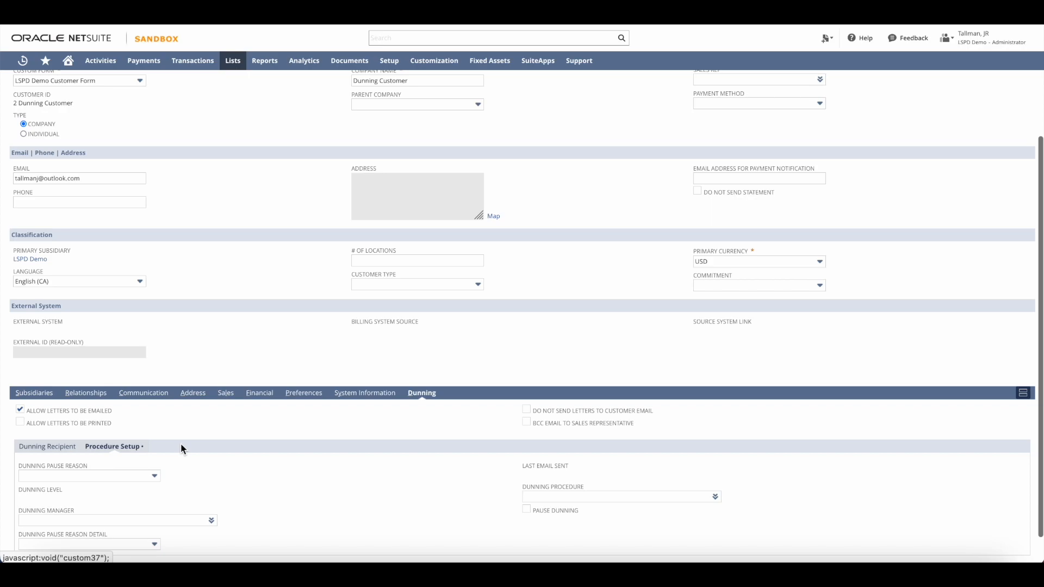
{"action": "scroll", "coordinate": [181, 444], "scroll_direction": "down", "scroll_amount": 1}
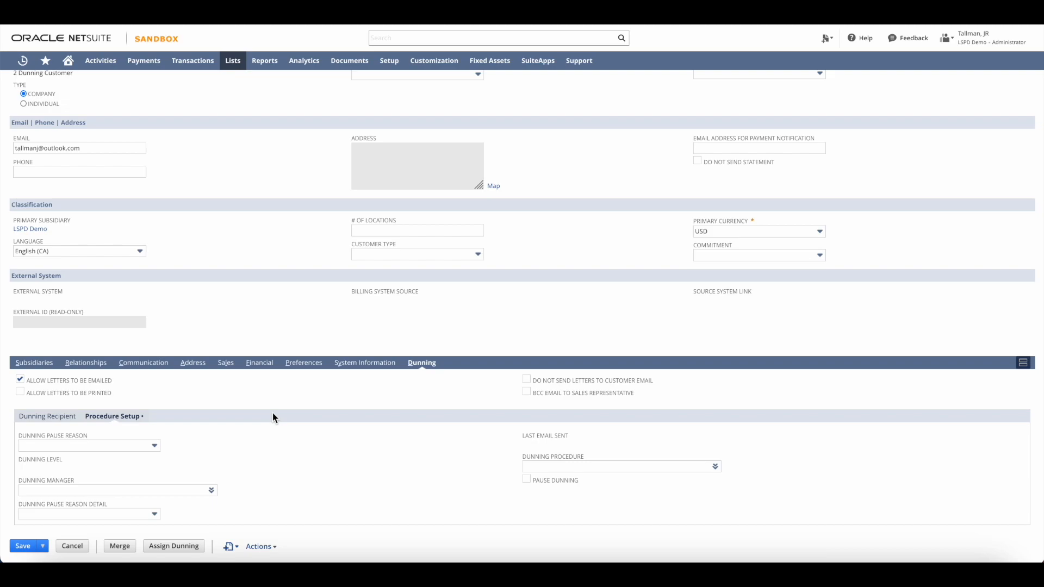
{"action": "left_click", "coordinate": [618, 466]}
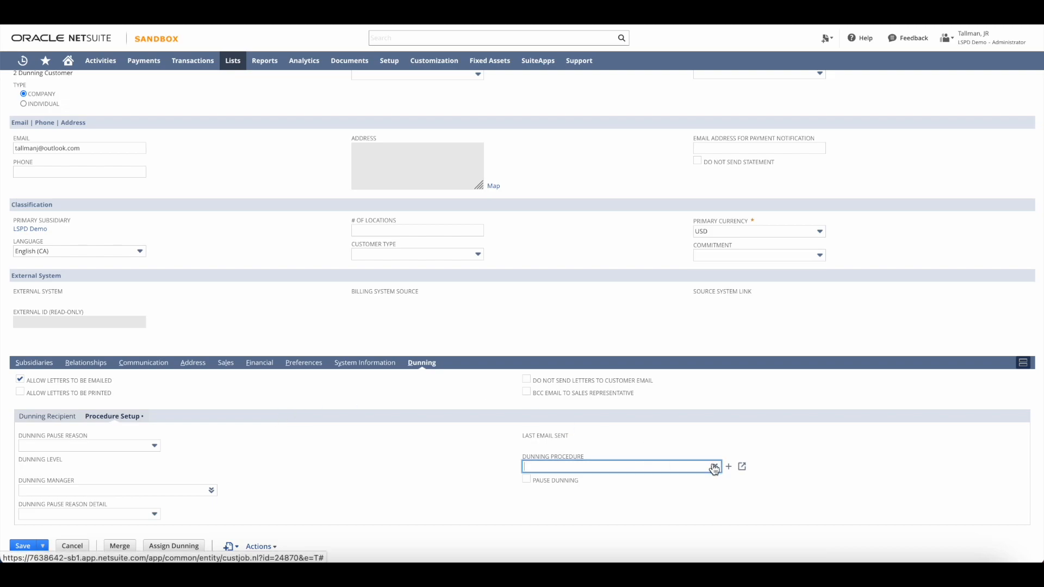
{"action": "mouse_move", "coordinate": [714, 469]}
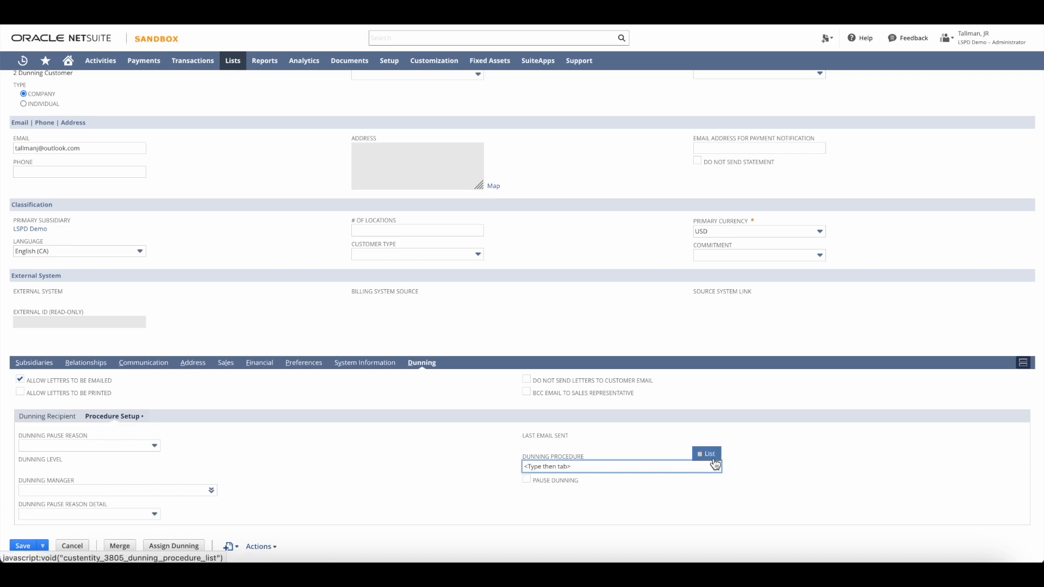
{"action": "left_click", "coordinate": [712, 455]}
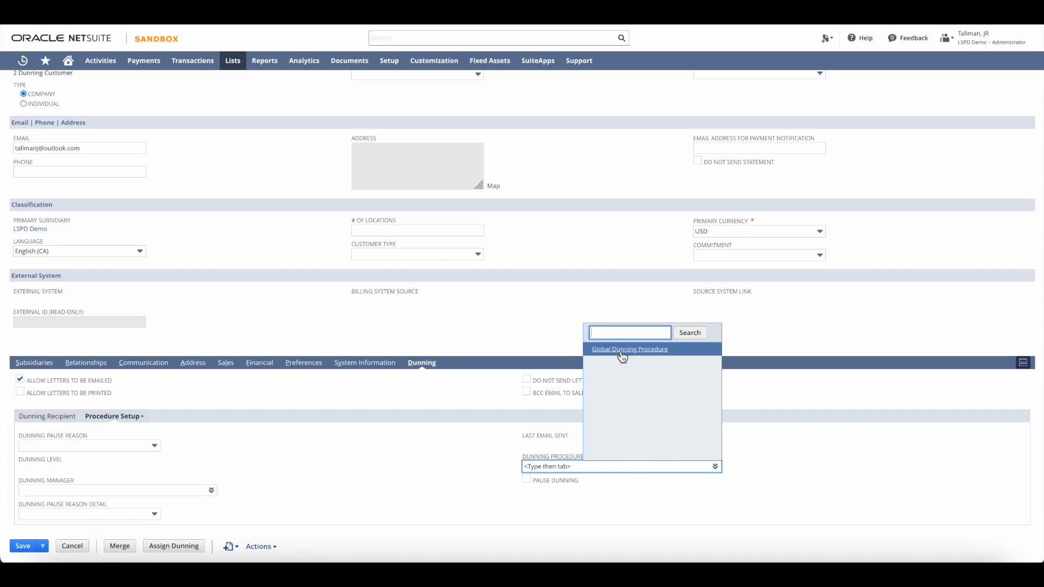
{"action": "left_click", "coordinate": [622, 357]}
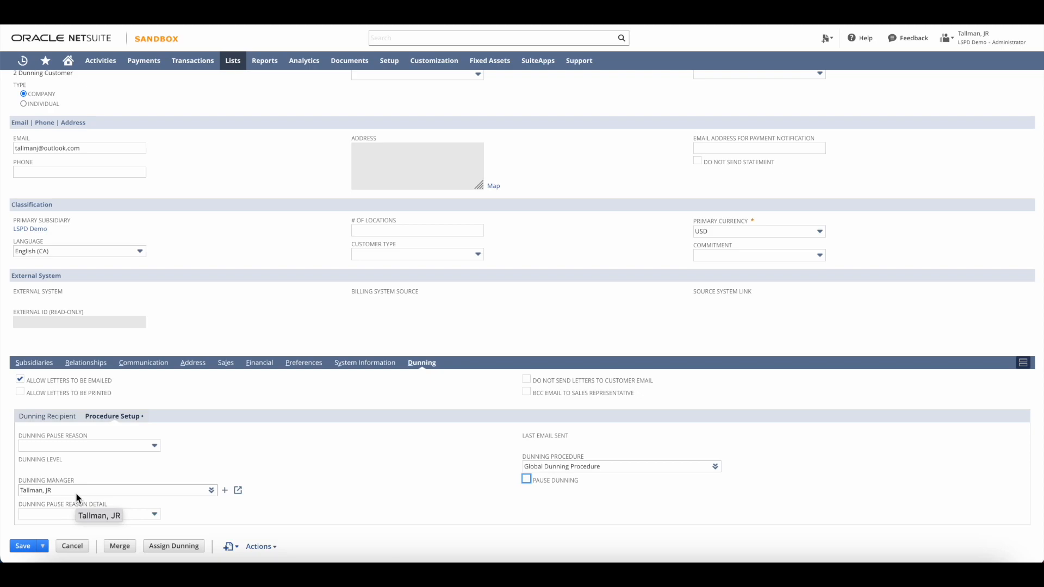
Step: Review the available dunning pause reasons without choosing one, and save the customer record
{"action": "left_click", "coordinate": [192, 457]}
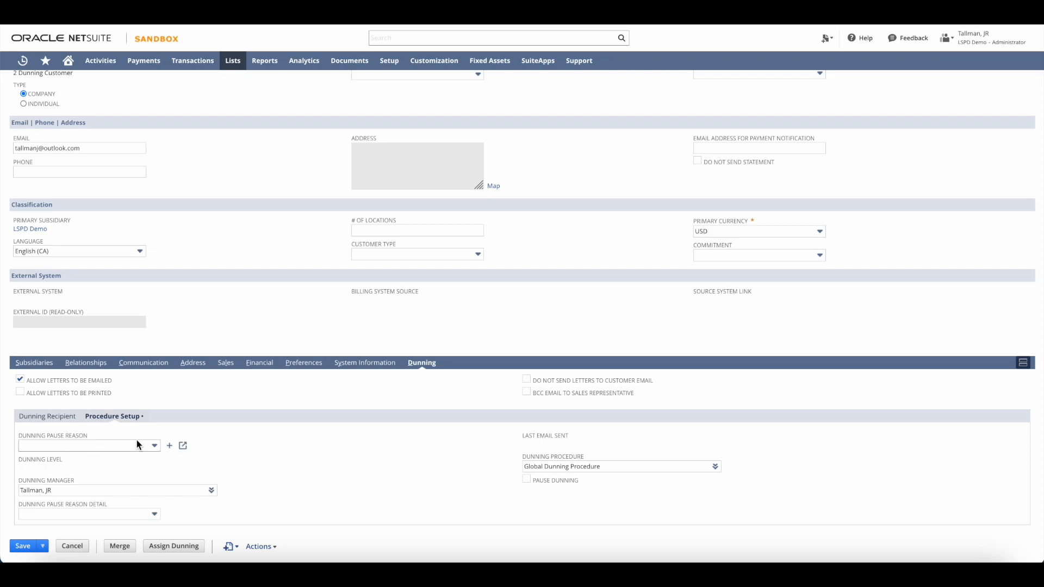
{"action": "left_click", "coordinate": [121, 446]}
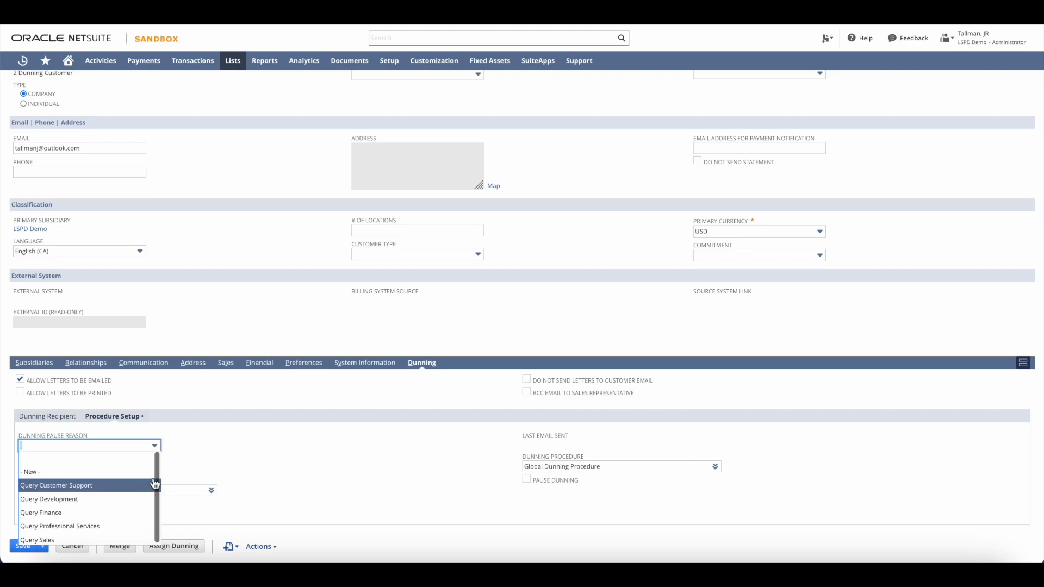
{"action": "left_click", "coordinate": [243, 463]}
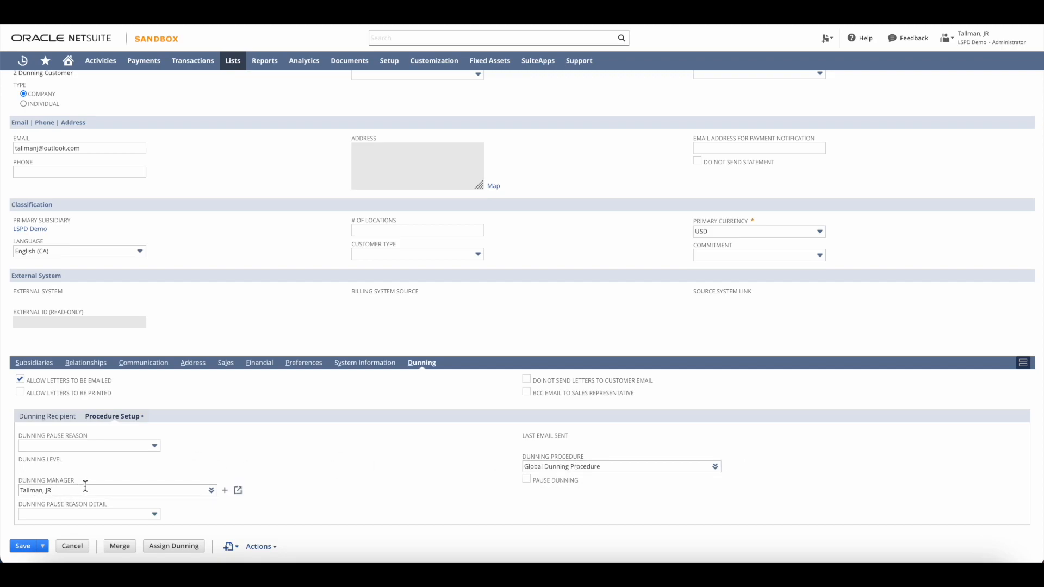
{"action": "scroll", "coordinate": [190, 154], "scroll_direction": "up", "scroll_amount": 2}
{"action": "left_click", "coordinate": [25, 116]}
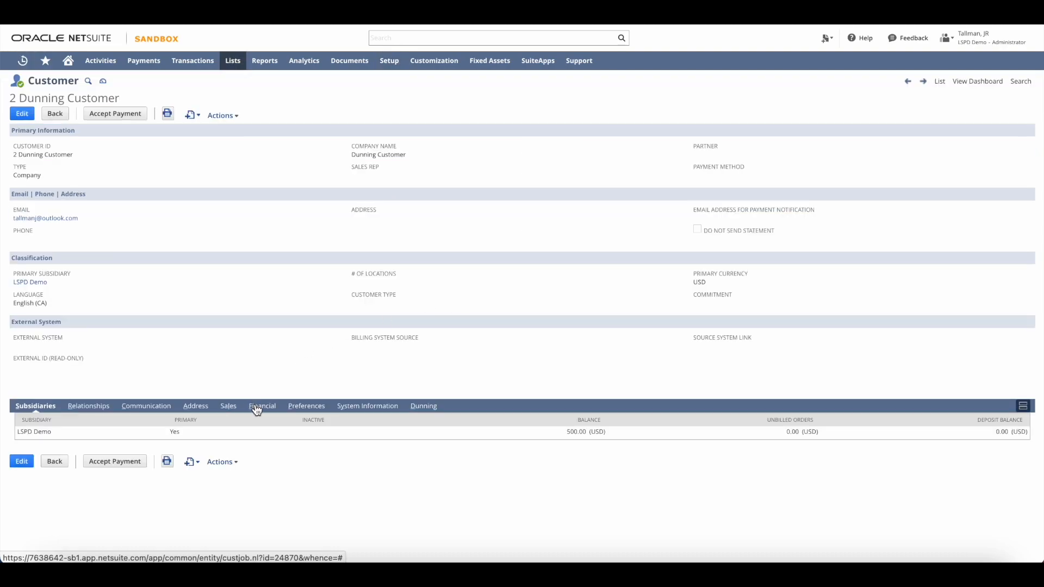
Step: Check the customer's overdue balance and days overdue in its financial information
{"action": "left_click", "coordinate": [257, 409]}
{"action": "scroll", "coordinate": [310, 377], "scroll_direction": "down", "scroll_amount": 2}
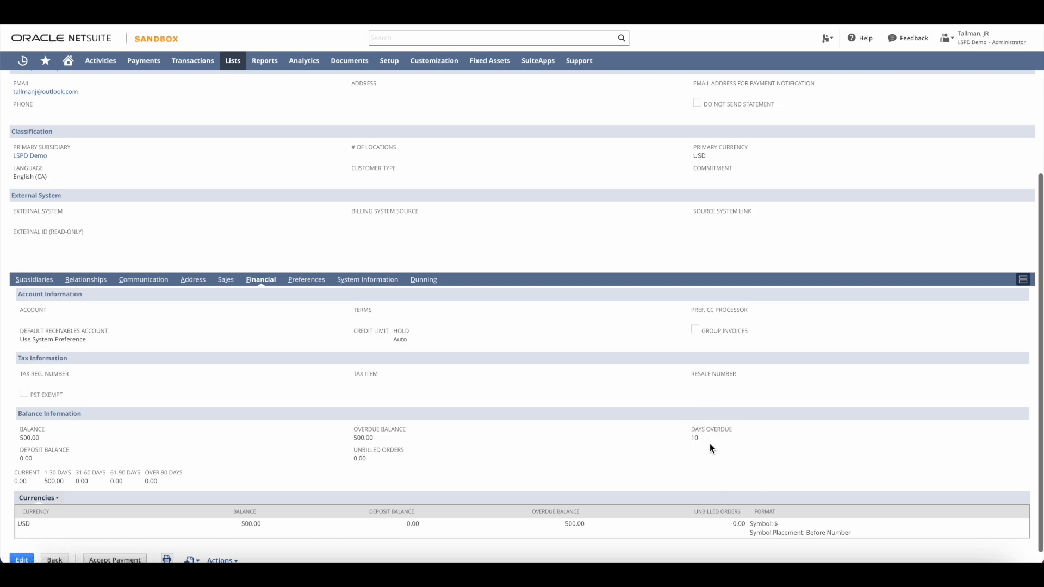
{"action": "double_click", "coordinate": [692, 438]}
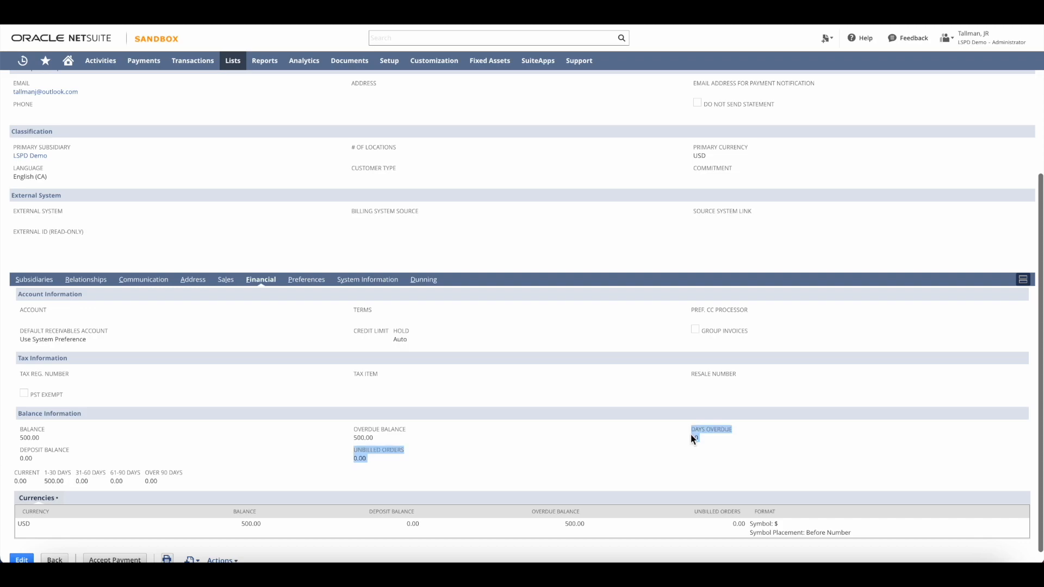
{"action": "left_click", "coordinate": [610, 430]}
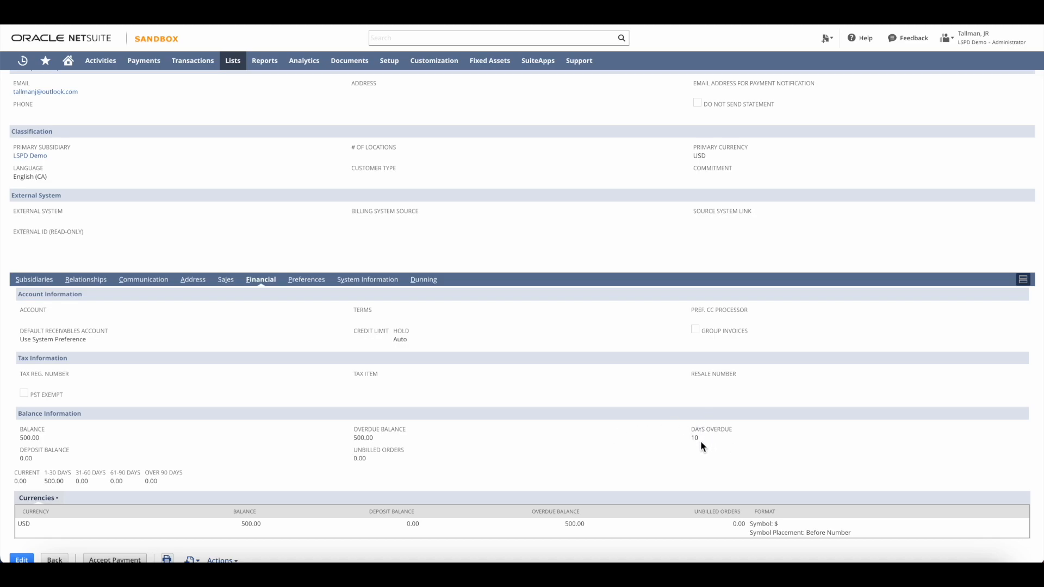
Step: Check the dunning level and assigned procedure in the customer's dunning procedure setup
{"action": "left_click", "coordinate": [421, 281]}
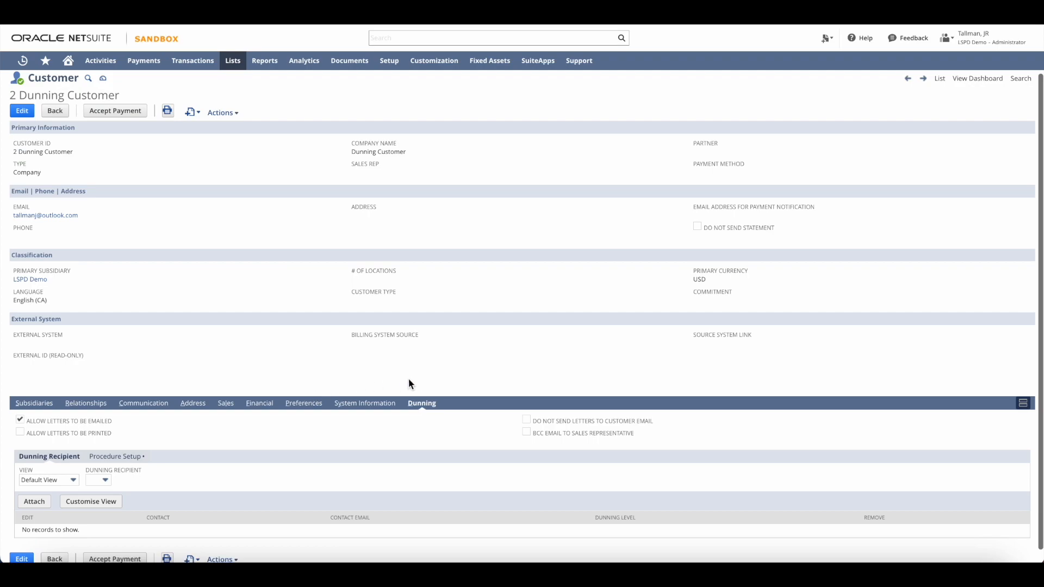
{"action": "left_click", "coordinate": [126, 458]}
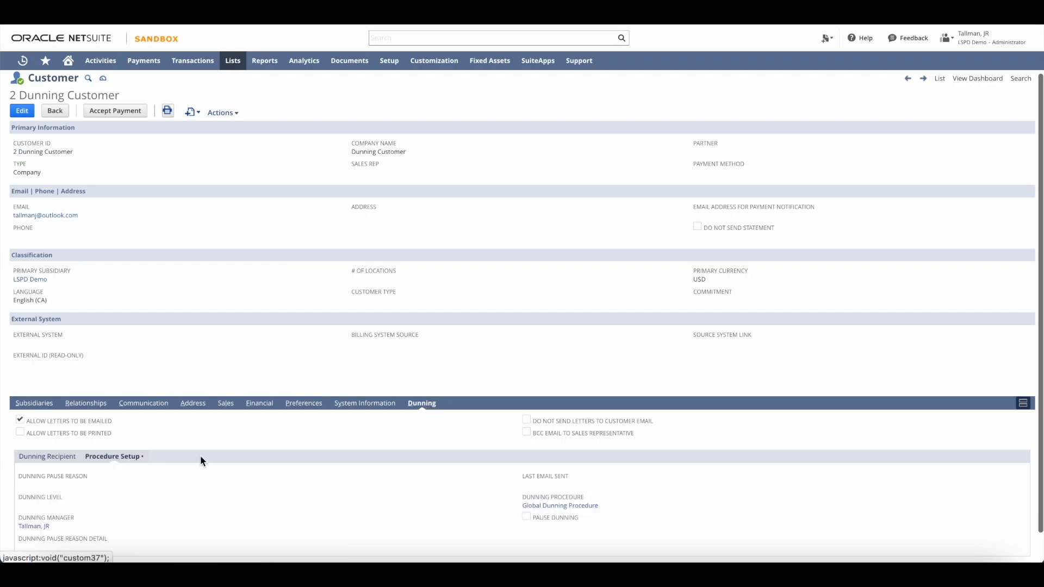
{"action": "scroll", "coordinate": [201, 460], "scroll_direction": "down", "scroll_amount": 1}
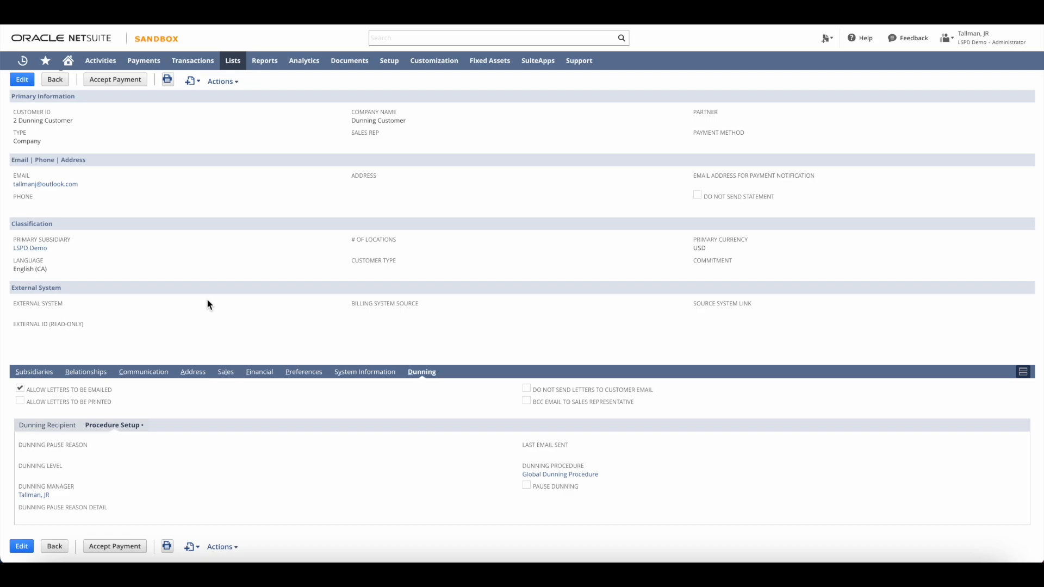
Step: Open the Customer Dunning WF Scheduler workflow from the workflows list and make a copy of it
{"action": "mouse_move", "coordinate": [434, 65]}
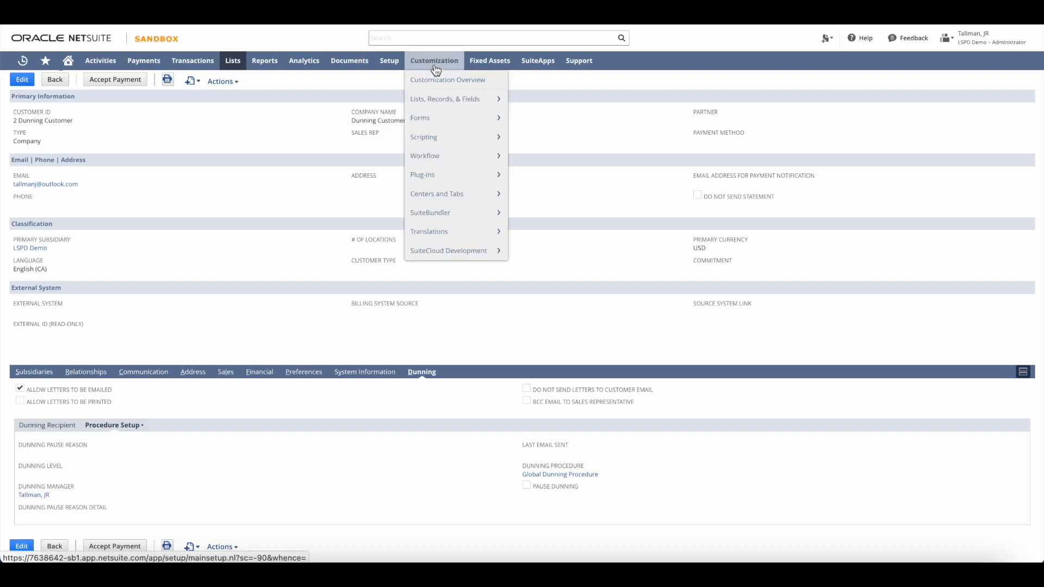
{"action": "mouse_move", "coordinate": [467, 167]}
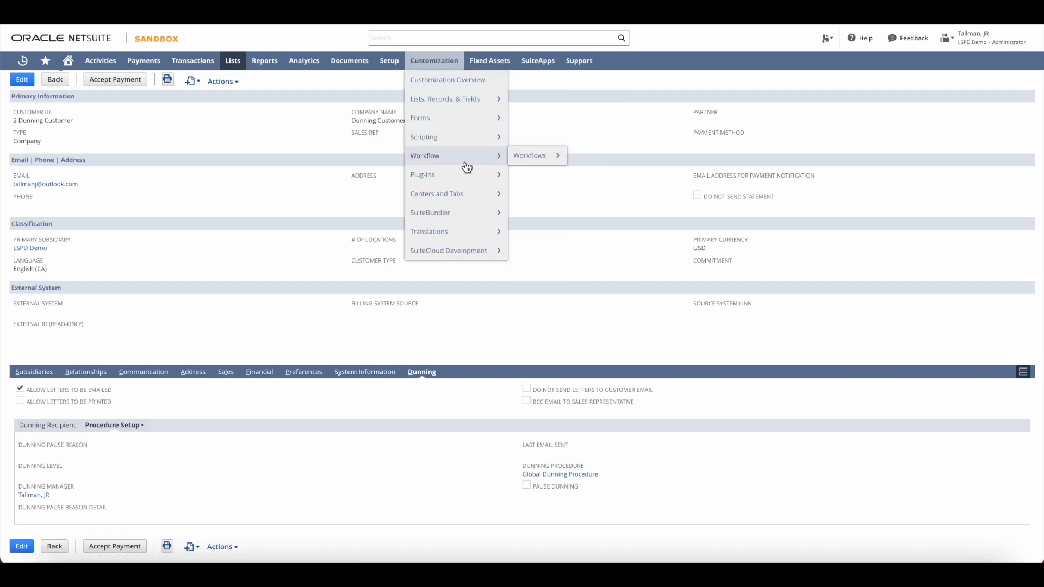
{"action": "left_click", "coordinate": [531, 158]}
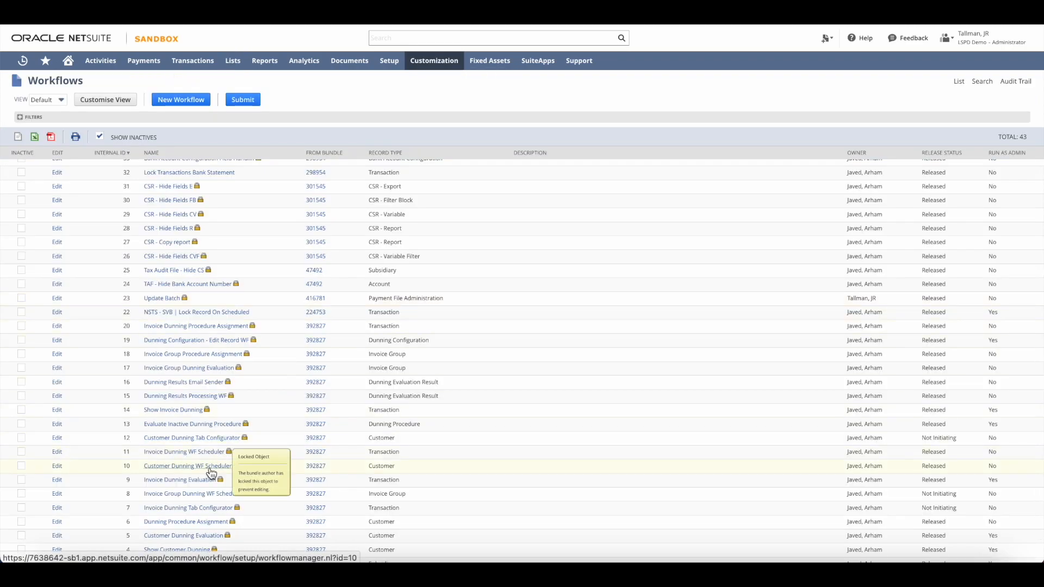
{"action": "scroll", "coordinate": [279, 433], "scroll_direction": "down", "scroll_amount": 1}
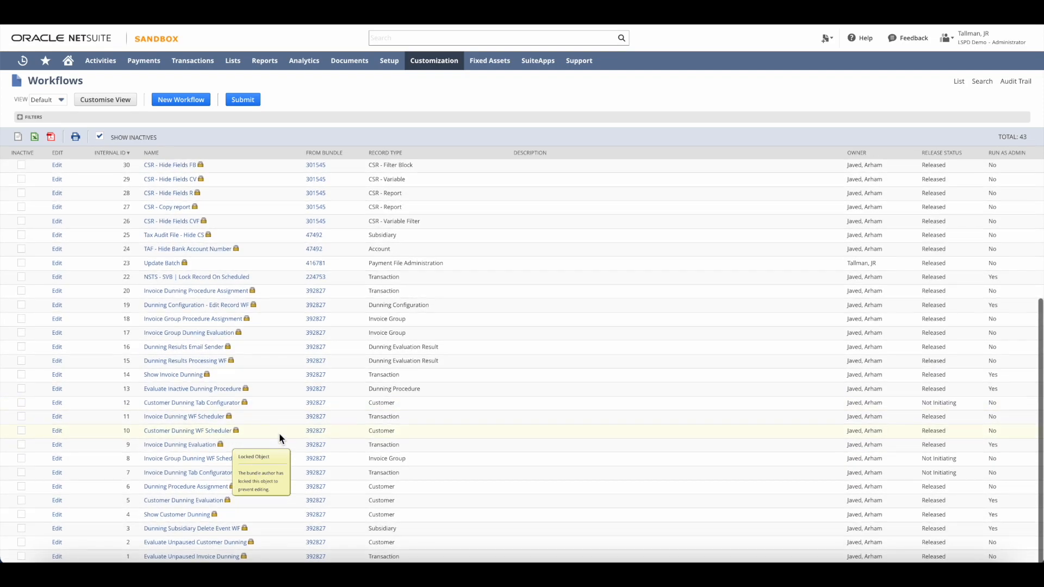
{"action": "left_click_drag", "start_coordinate": [339, 429], "coordinate": [305, 431]}
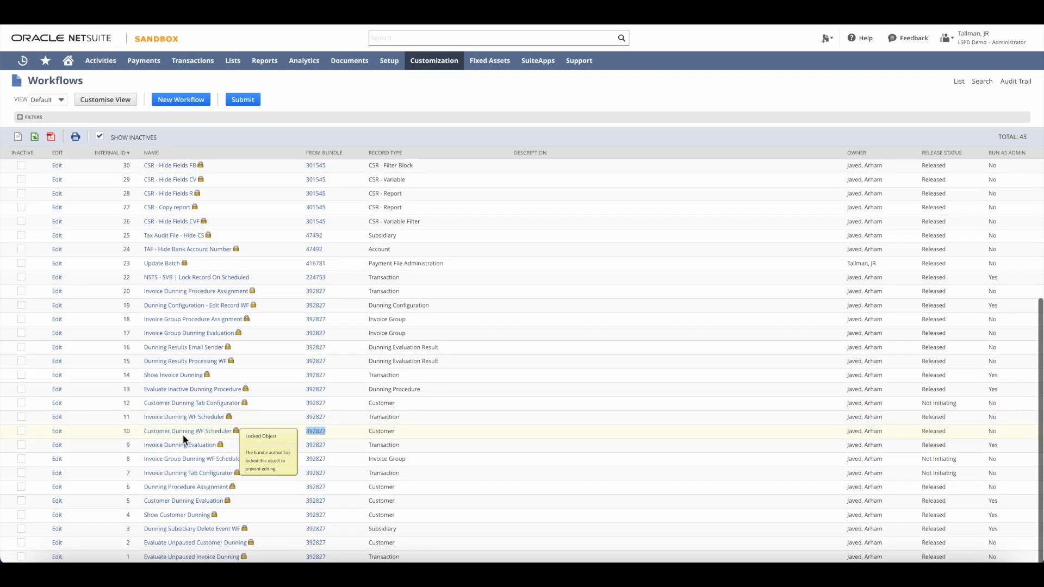
{"action": "left_click", "coordinate": [238, 429]}
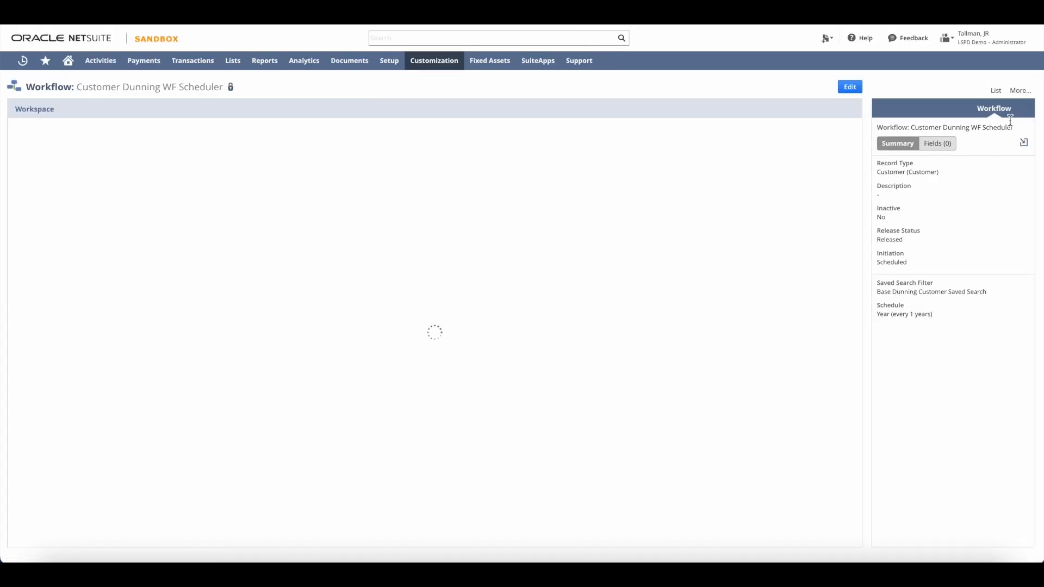
{"action": "mouse_move", "coordinate": [1025, 96]}
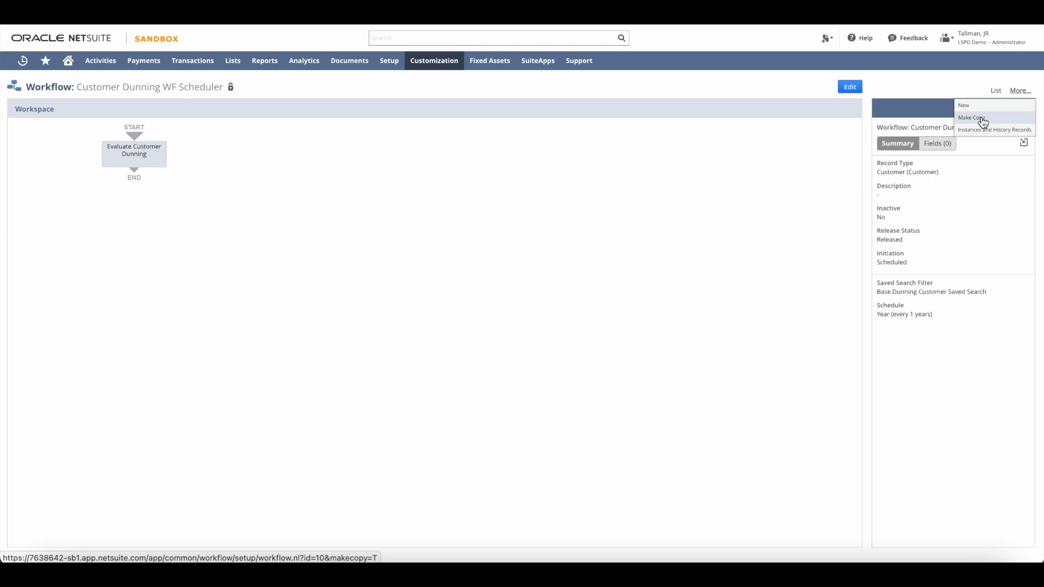
{"action": "left_click", "coordinate": [983, 118]}
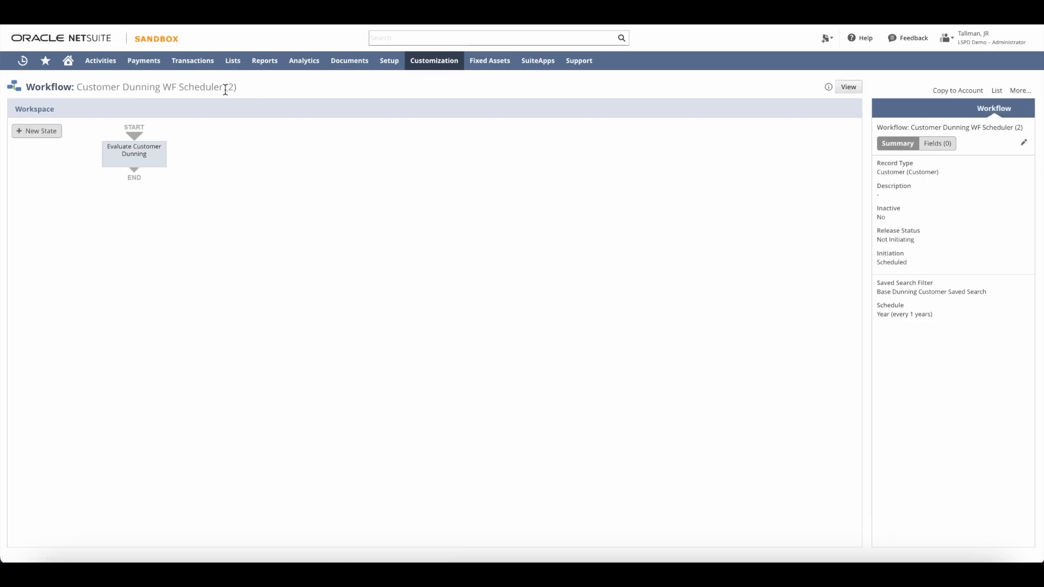
Step: Rename the copied workflow as Demo Customer Dunning WF Scheduler and save it
{"action": "left_click", "coordinate": [1023, 143]}
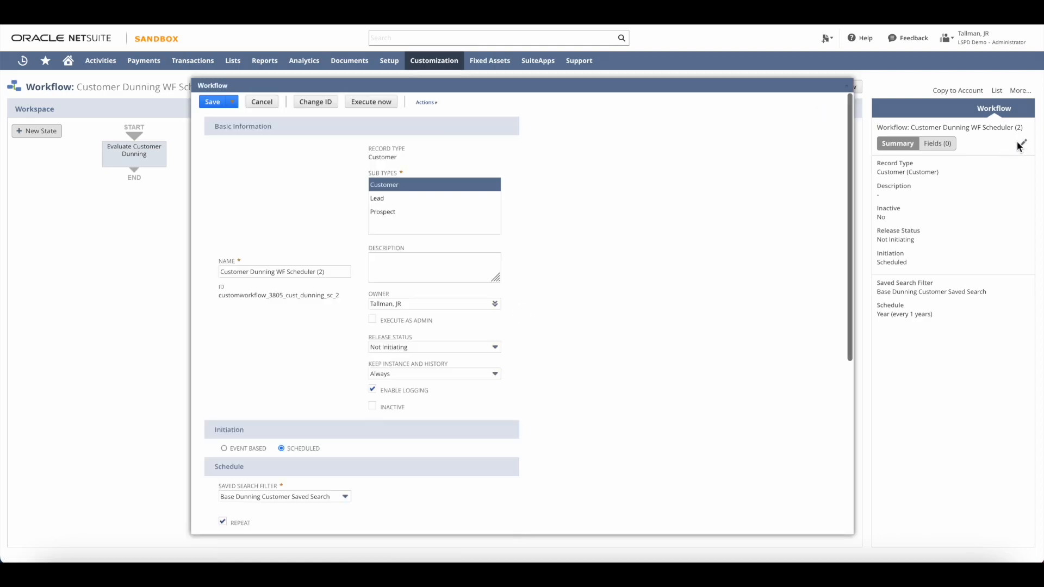
{"action": "left_click", "coordinate": [328, 271]}
{"action": "key", "text": "BackSpace"}
{"action": "key", "text": "BackSpace"}
{"action": "key", "text": "BackSpace"}
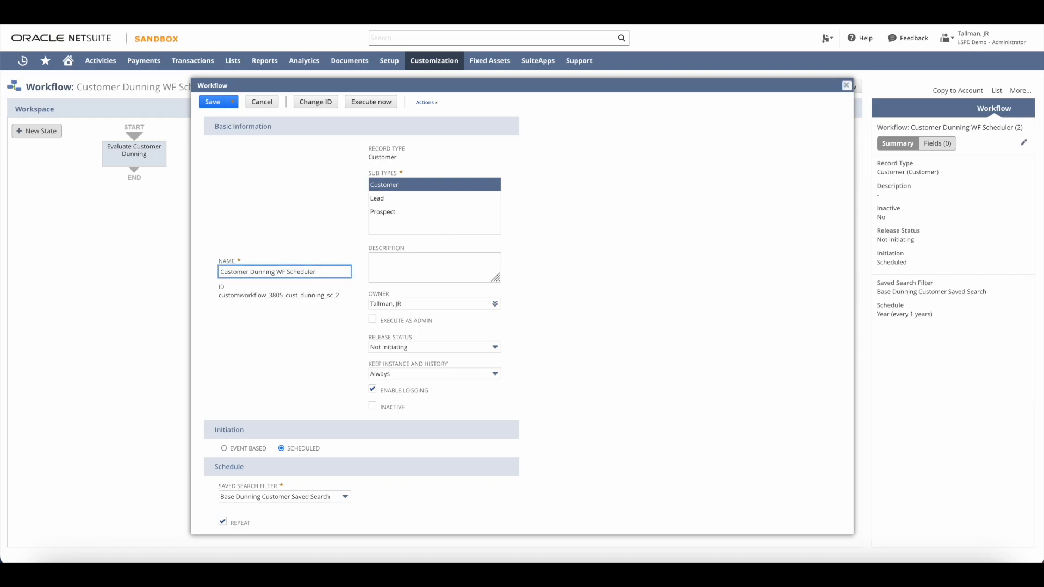
{"action": "type", "text": "Demo"}
{"action": "left_click", "coordinate": [321, 244]}
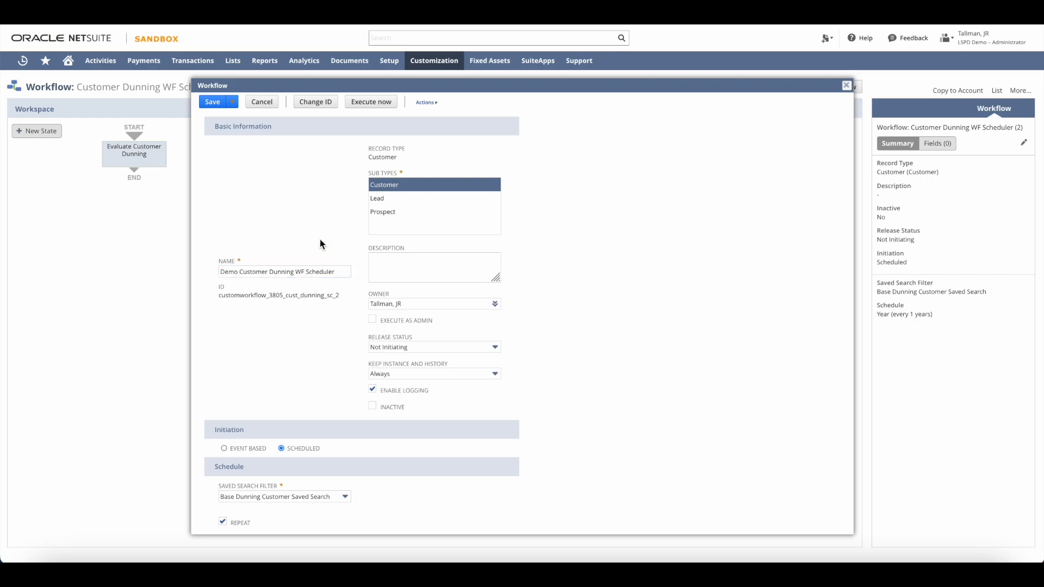
{"action": "left_click", "coordinate": [212, 102]}
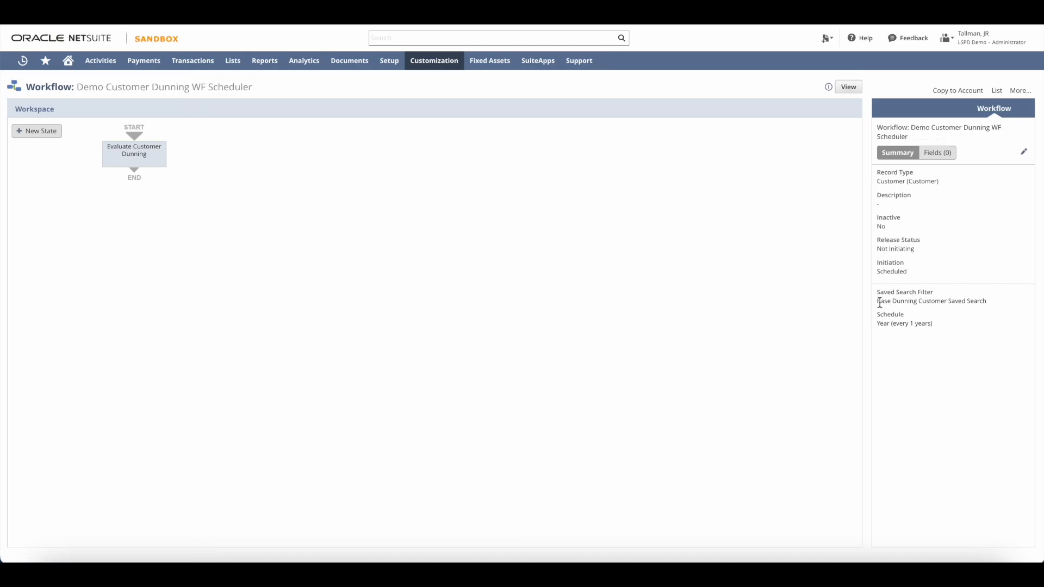
Step: Look up the workflow's filter, Base Dunning Customer Saved Search, and open that saved search for editing in a separate browser tab
{"action": "mouse_move", "coordinate": [880, 302]}
{"action": "left_mouse_down"}
{"action": "mouse_move", "coordinate": [952, 301]}
{"action": "mouse_move", "coordinate": [877, 301]}
{"action": "left_mouse_up"}
{"action": "left_click", "coordinate": [997, 305]}
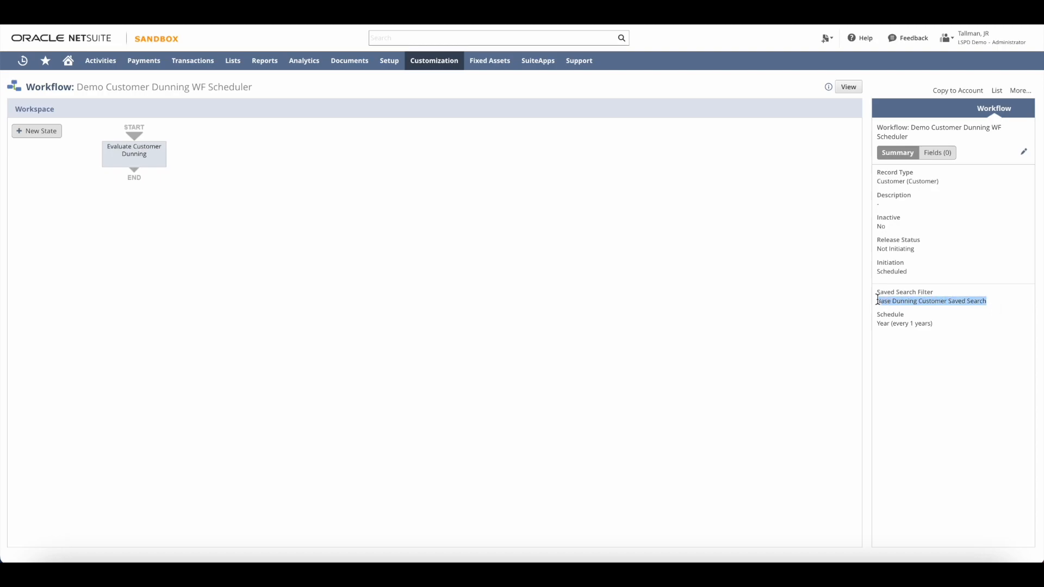
{"action": "left_click", "coordinate": [897, 301]}
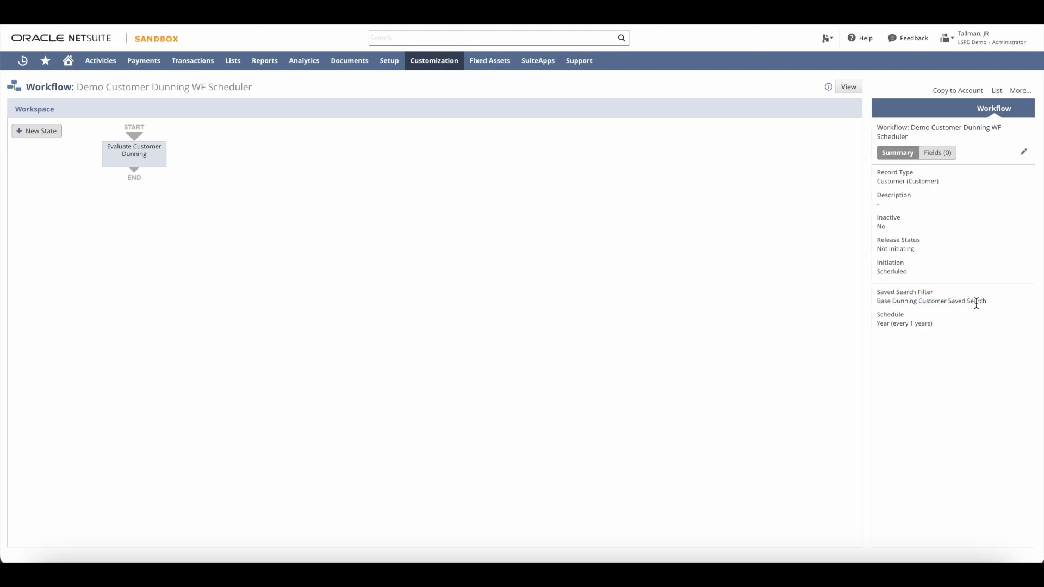
{"action": "left_click_drag", "start_coordinate": [989, 302], "coordinate": [877, 303]}
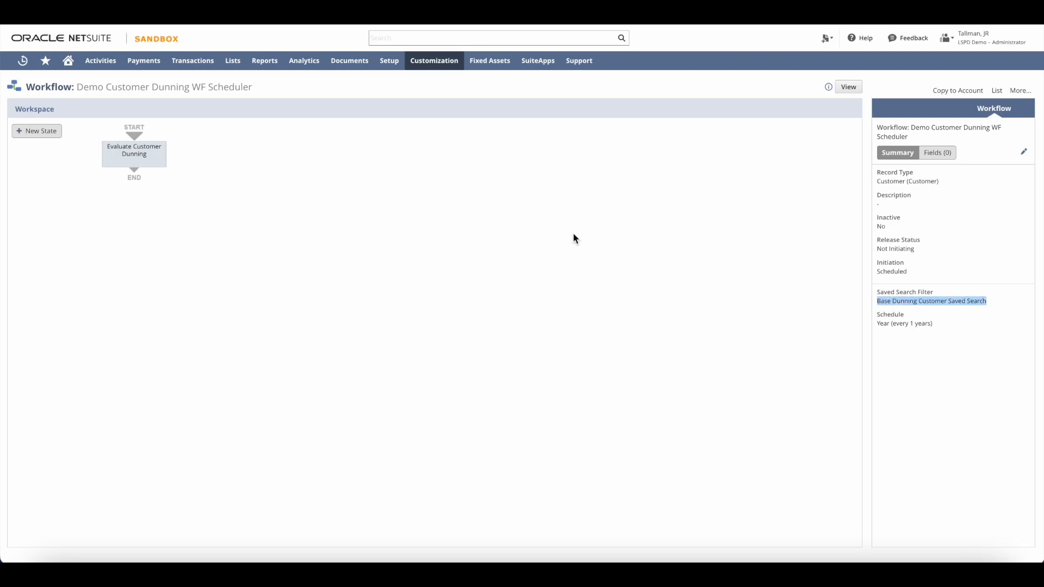
{"action": "left_click", "coordinate": [407, 39]}
{"action": "key", "text": "ctrl+v"}
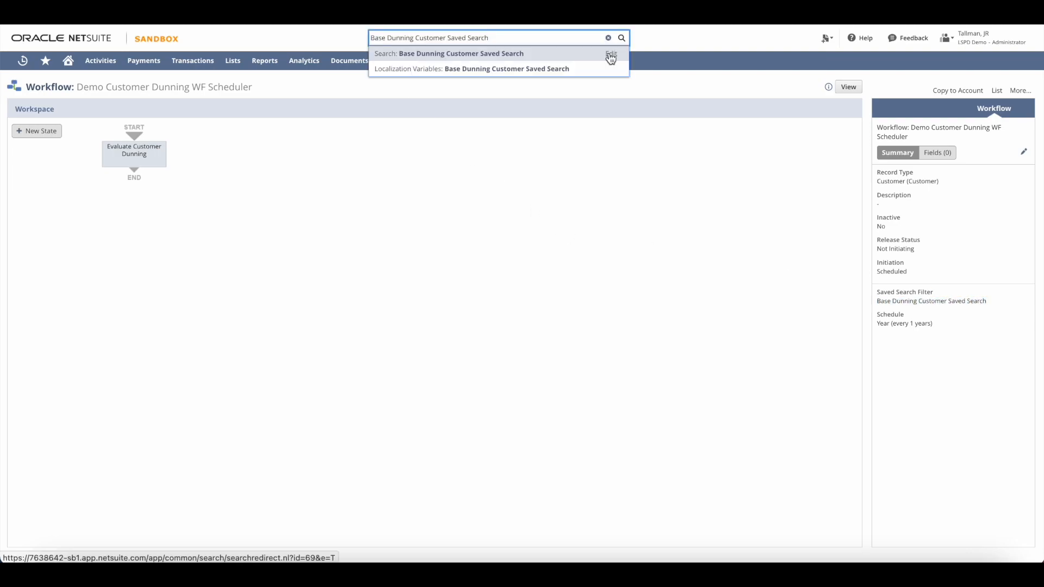
{"action": "right_click", "coordinate": [611, 59]}
{"action": "left_click", "coordinate": [625, 58]}
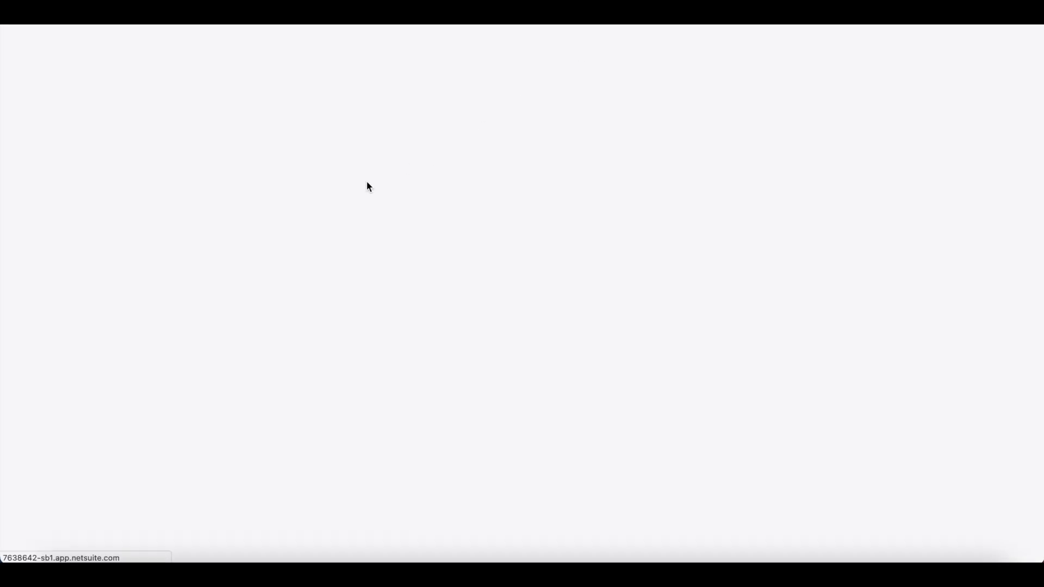
Step: Save a copy of the saved search titled "Demo Base Dunning Customer Saved Search **Do Not Delete**"
{"action": "left_click", "coordinate": [12, 144]}
{"action": "type", "text": "Demo Base Dunning Customer Saved Search"}
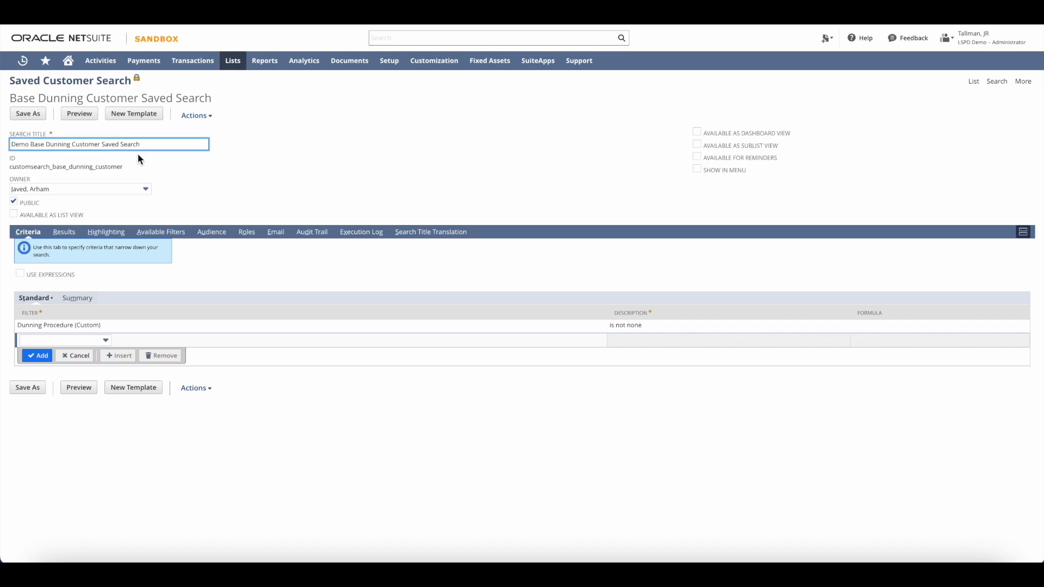
{"action": "left_click", "coordinate": [152, 146]}
{"action": "type", "text": "*"}
{"action": "type", "text": "*Dop"}
{"action": "type", "text": " Not Delete**"}
{"action": "left_click", "coordinate": [321, 175]}
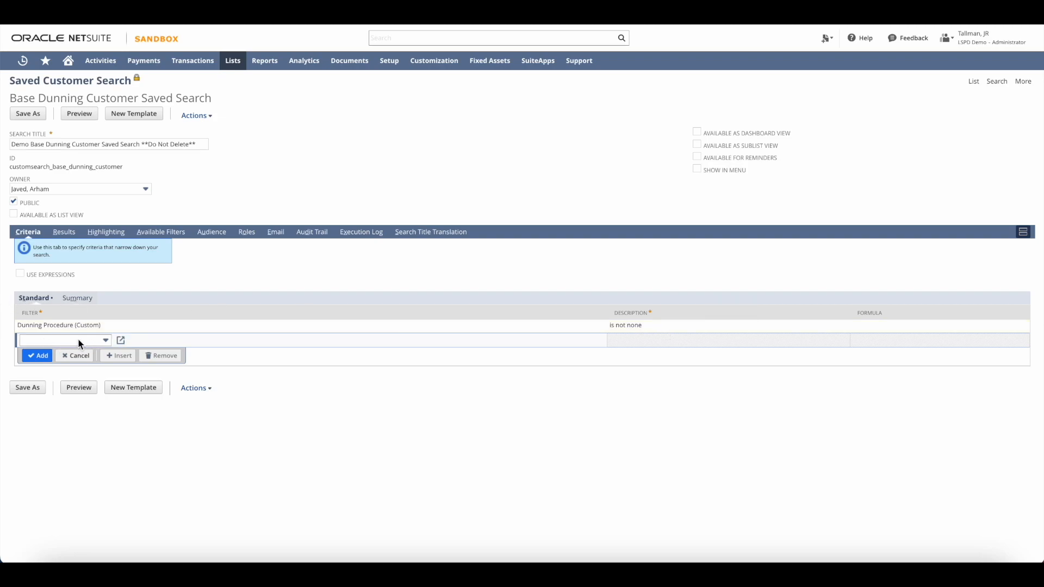
{"action": "left_click", "coordinate": [31, 117]}
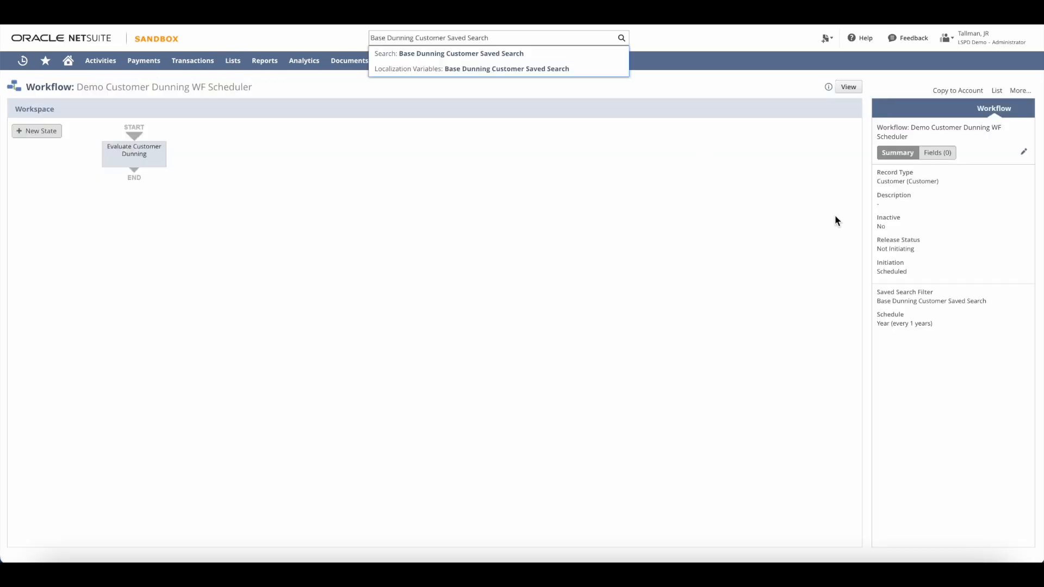
Step: Set the demo workflow's saved search filter to Demo Base Dunning Customer Saved Search **Do Not Delete** and save the workflow
{"action": "left_click", "coordinate": [843, 212]}
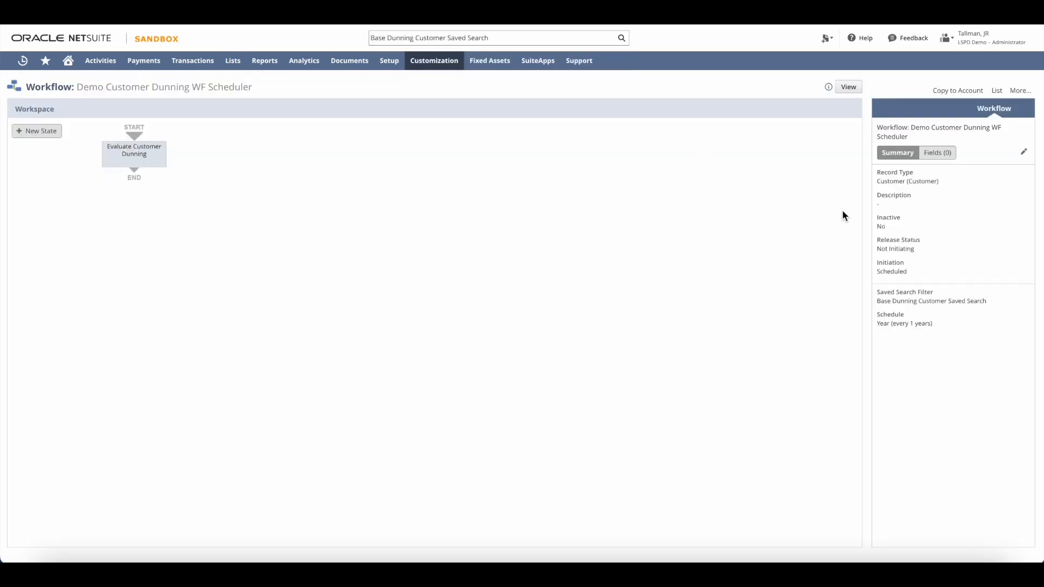
{"action": "left_click", "coordinate": [1023, 154]}
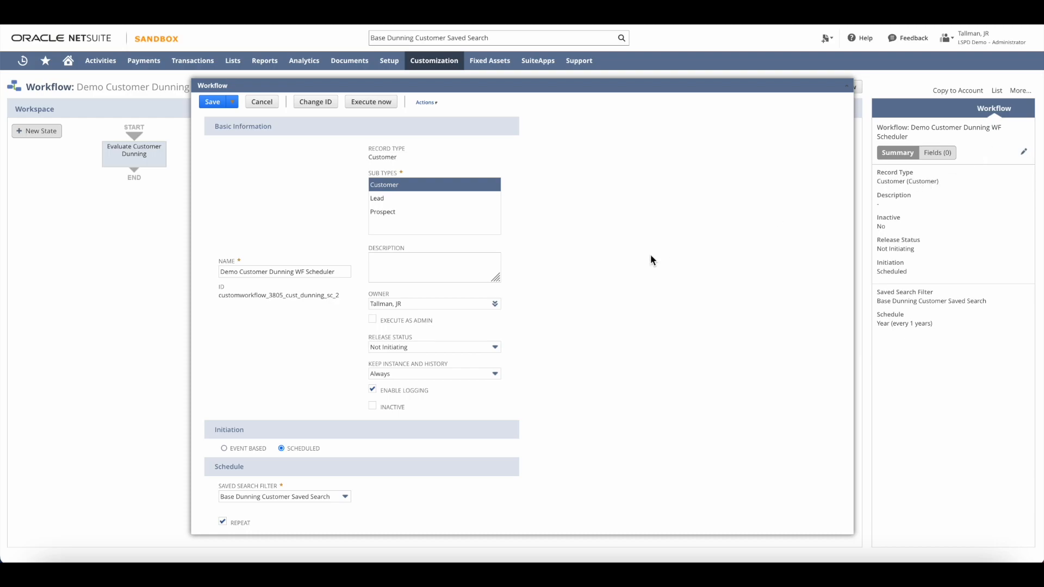
{"action": "scroll", "coordinate": [651, 253], "scroll_direction": "down", "scroll_amount": 3}
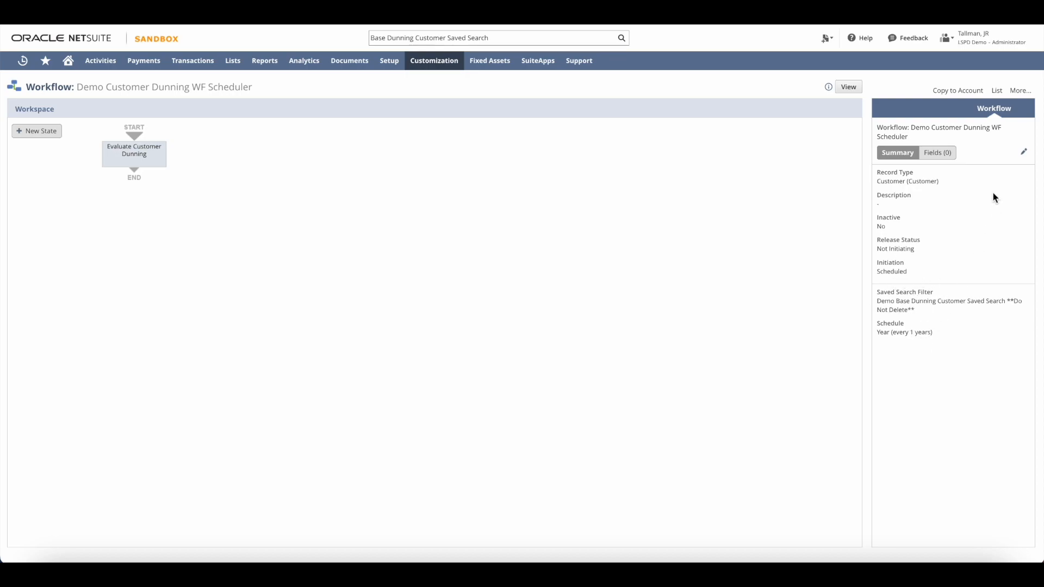
Step: Set the demo workflow's schedule frequency to Daily and save the workflow
{"action": "left_click", "coordinate": [1023, 152]}
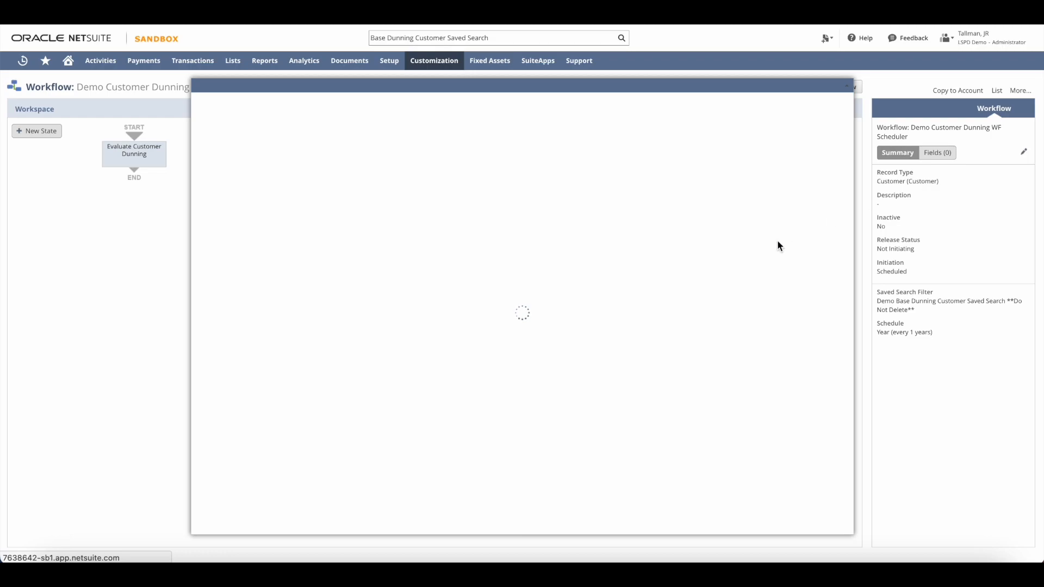
{"action": "scroll", "coordinate": [656, 323], "scroll_direction": "down", "scroll_amount": 7}
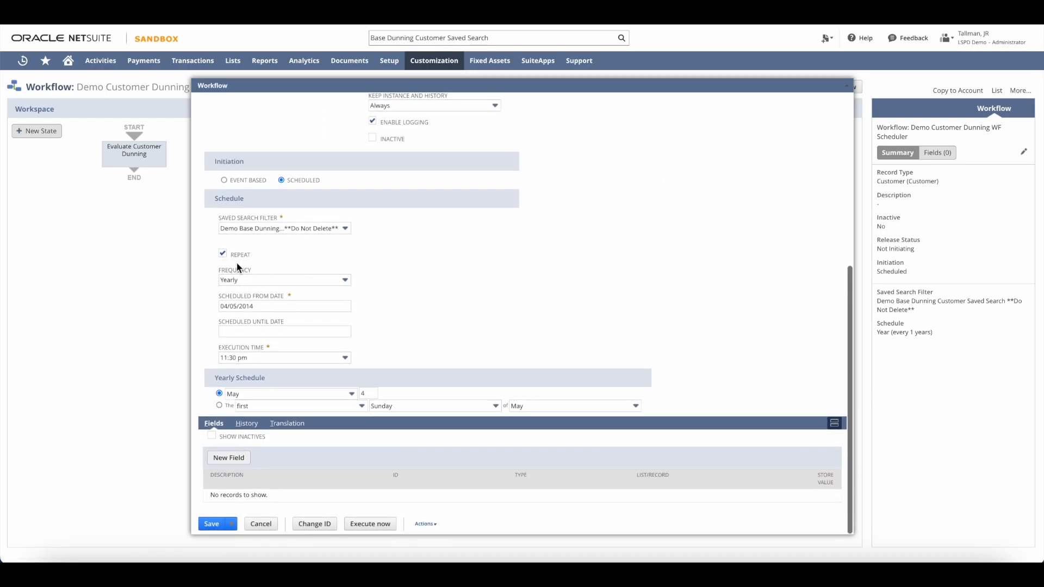
{"action": "left_click", "coordinate": [291, 280]}
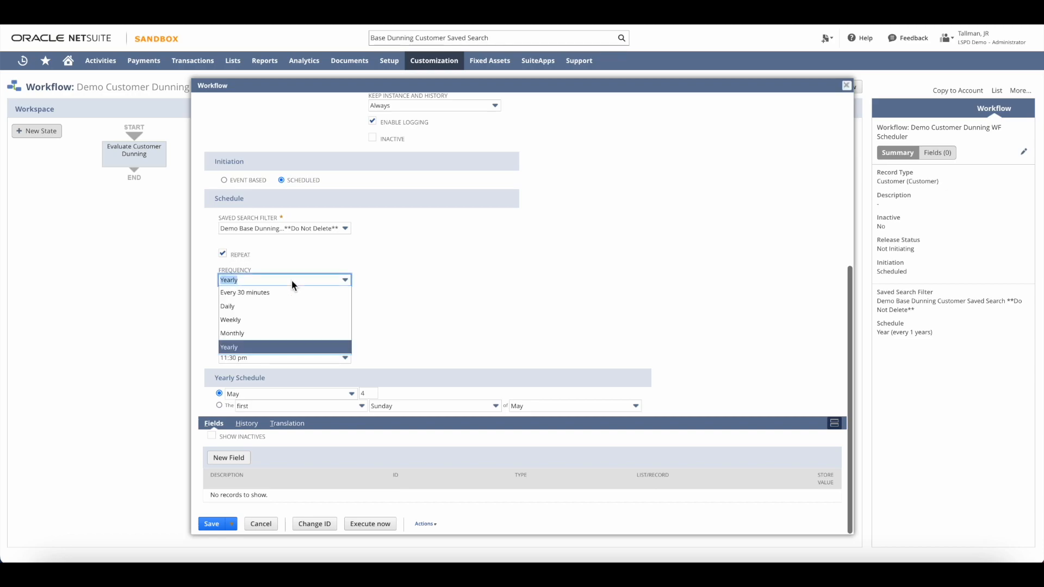
{"action": "left_click", "coordinate": [268, 310]}
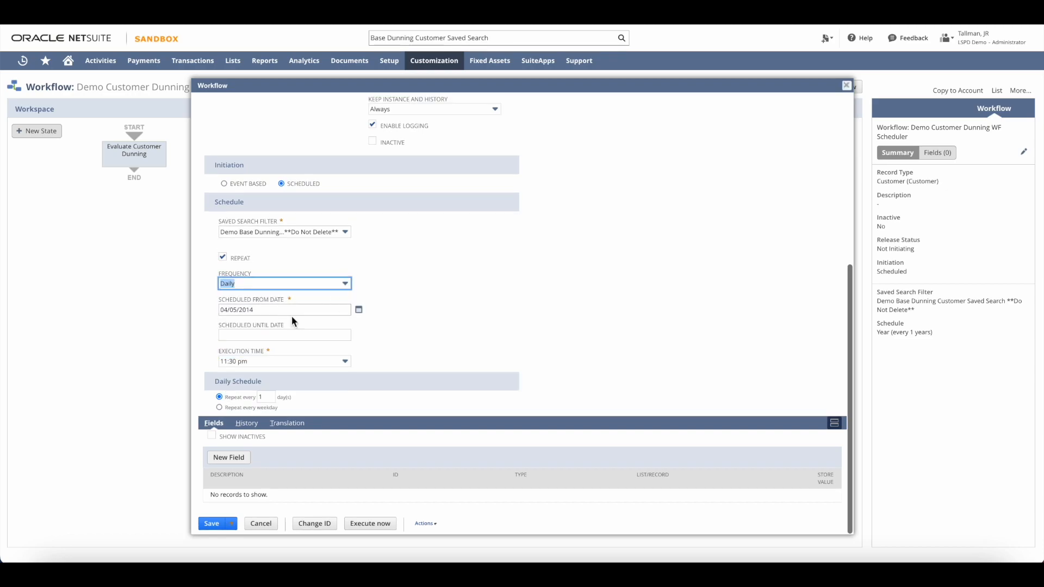
{"action": "left_click", "coordinate": [308, 307]}
{"action": "left_click_drag", "start_coordinate": [328, 308], "coordinate": [207, 309]}
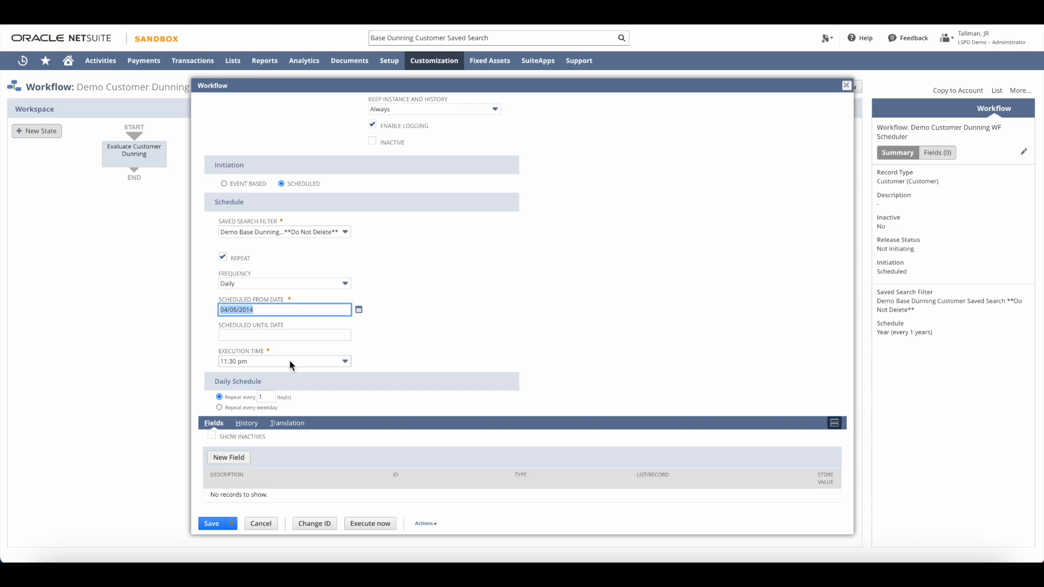
{"action": "left_click", "coordinate": [292, 285]}
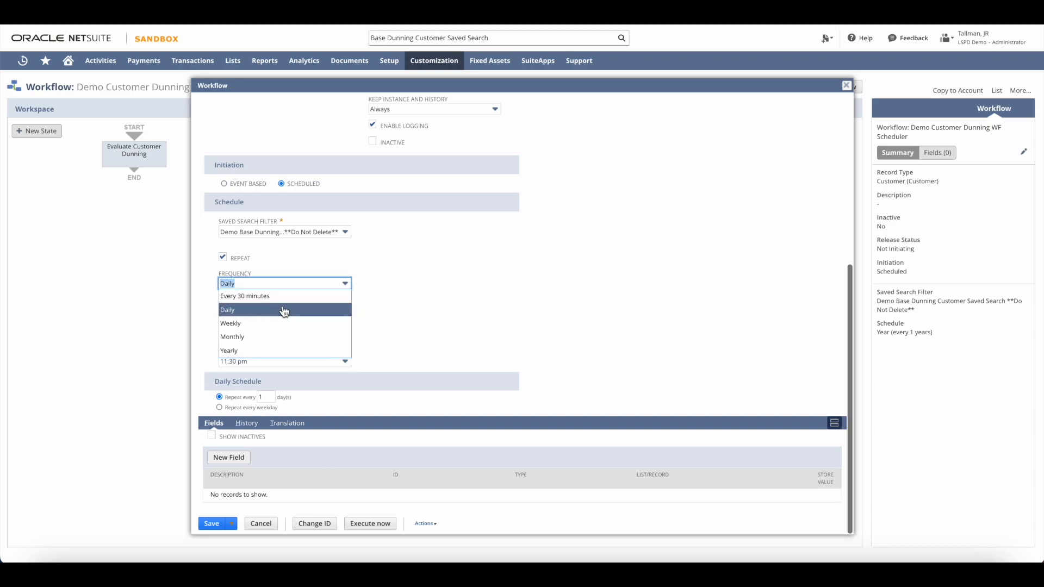
{"action": "left_click", "coordinate": [455, 277]}
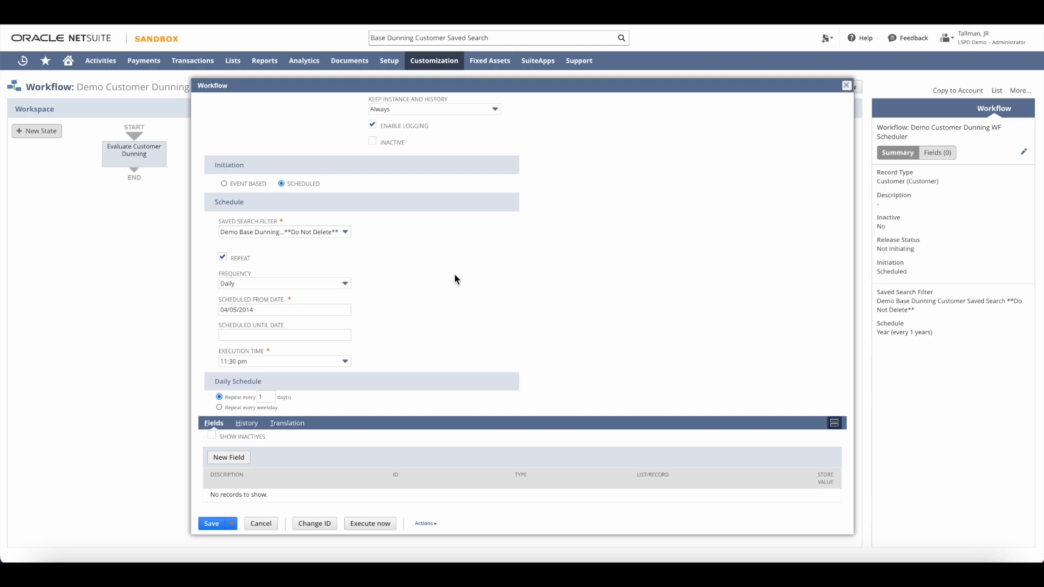
{"action": "left_click", "coordinate": [212, 524]}
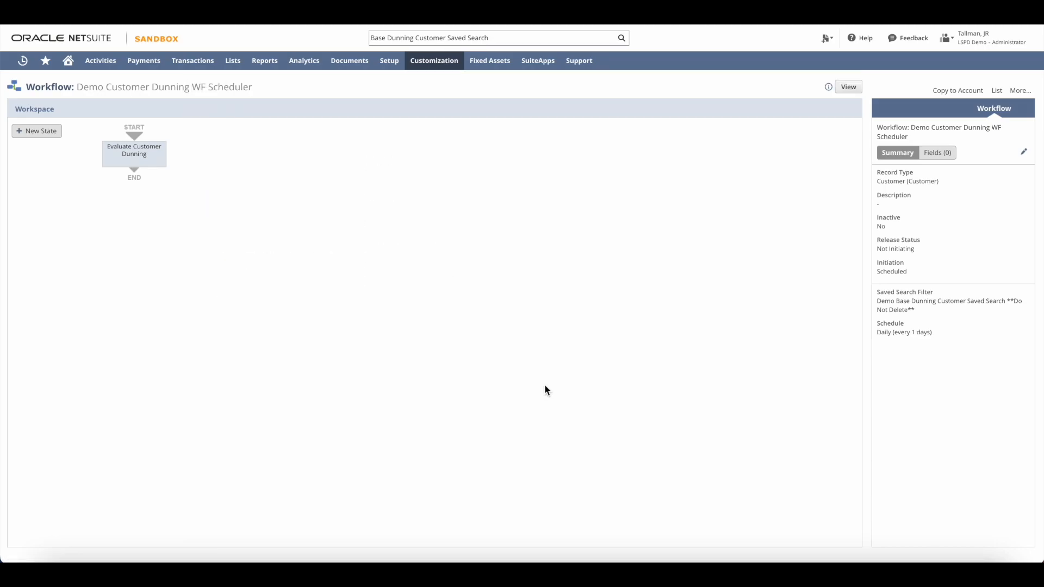
Step: Set the demo workflow's release status to Testing and save the workflow
{"action": "left_click", "coordinate": [1024, 152]}
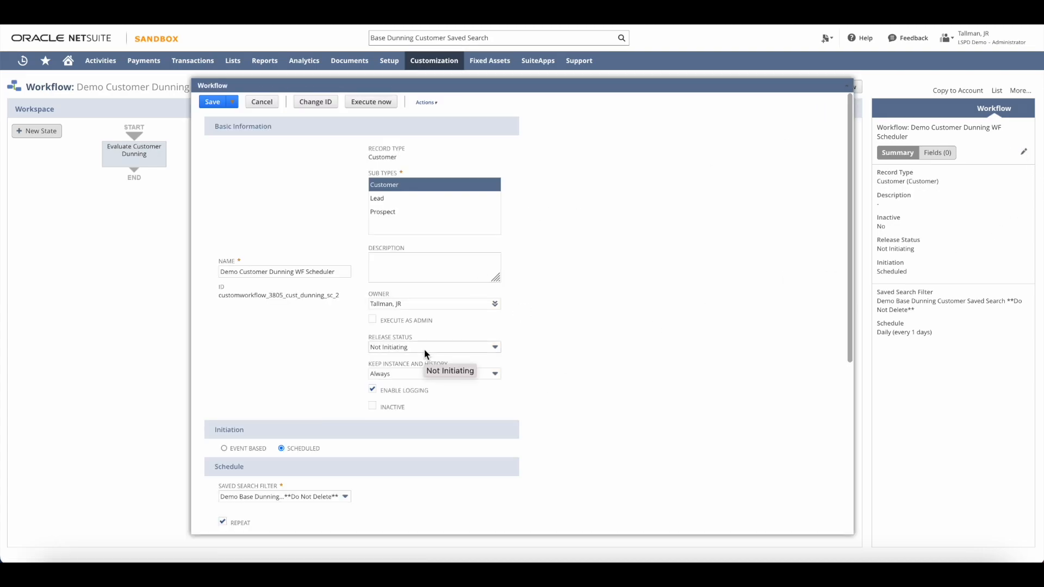
{"action": "left_click", "coordinate": [435, 348]}
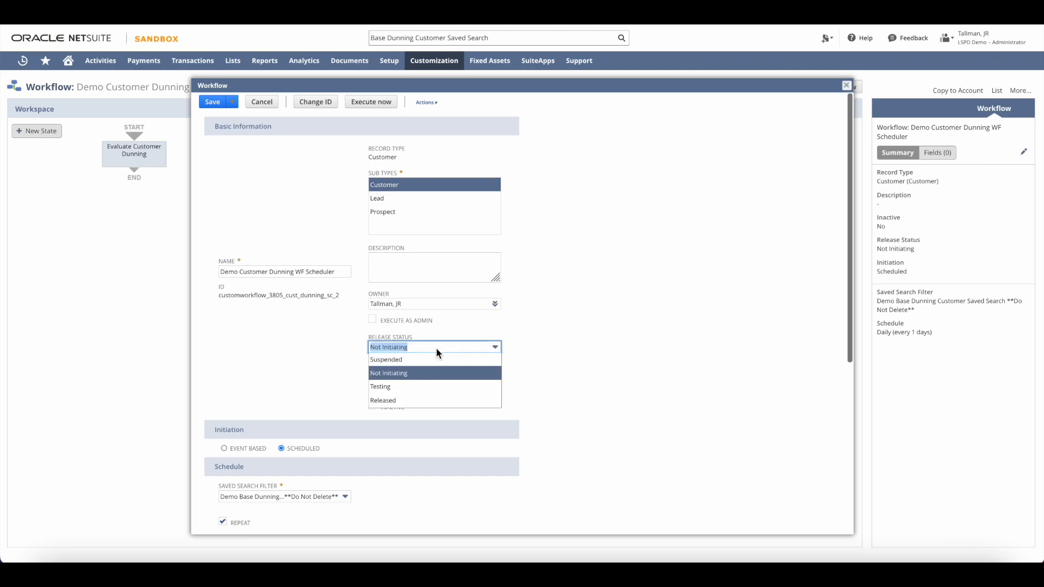
{"action": "left_click", "coordinate": [401, 387]}
{"action": "left_click", "coordinate": [272, 137]}
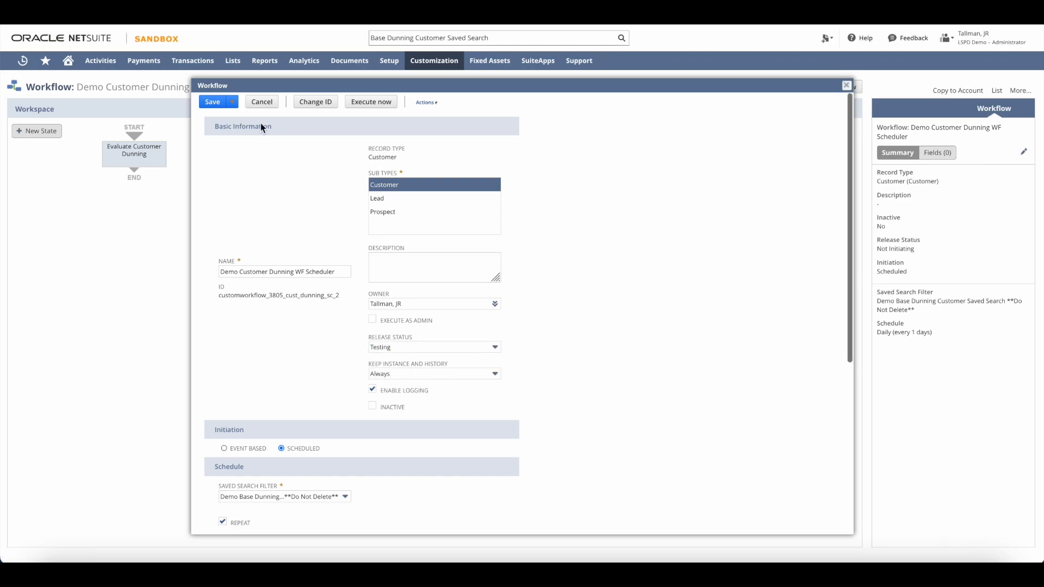
{"action": "left_click", "coordinate": [215, 106]}
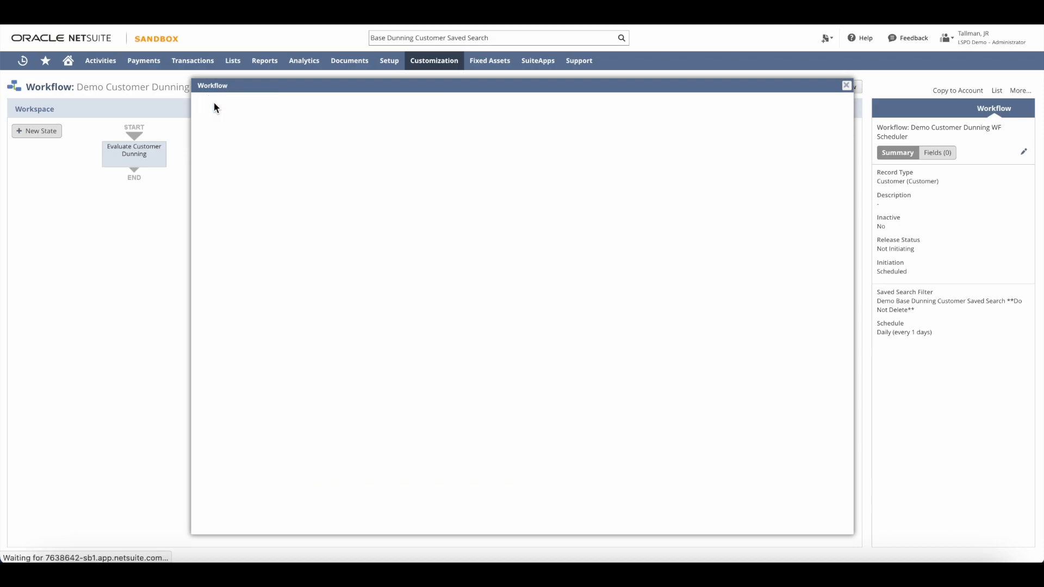
Step: Execute the demo workflow immediately, set its release status to Released and save the workflow
{"action": "left_click", "coordinate": [1025, 155]}
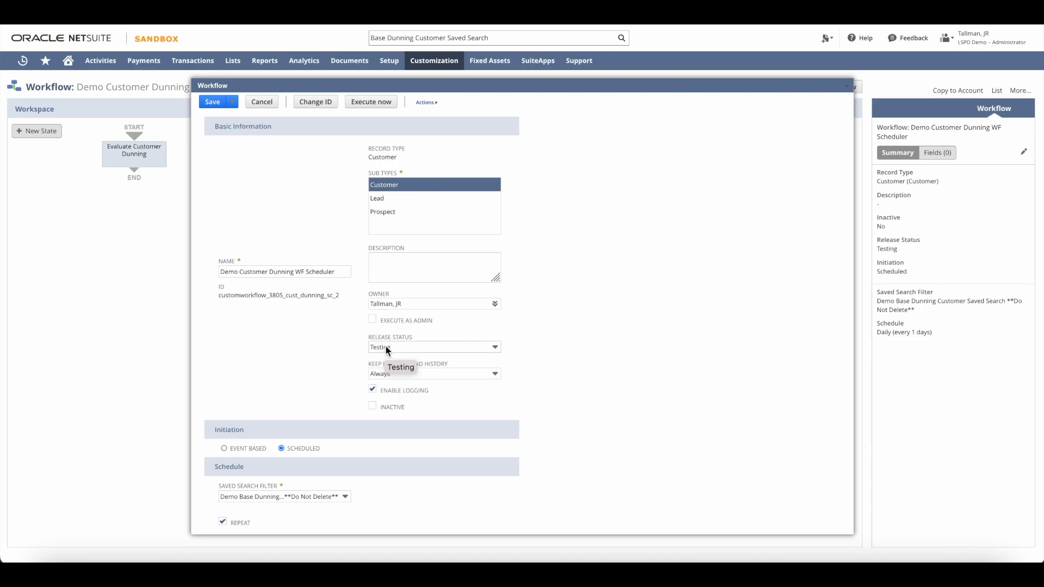
{"action": "left_click", "coordinate": [372, 104]}
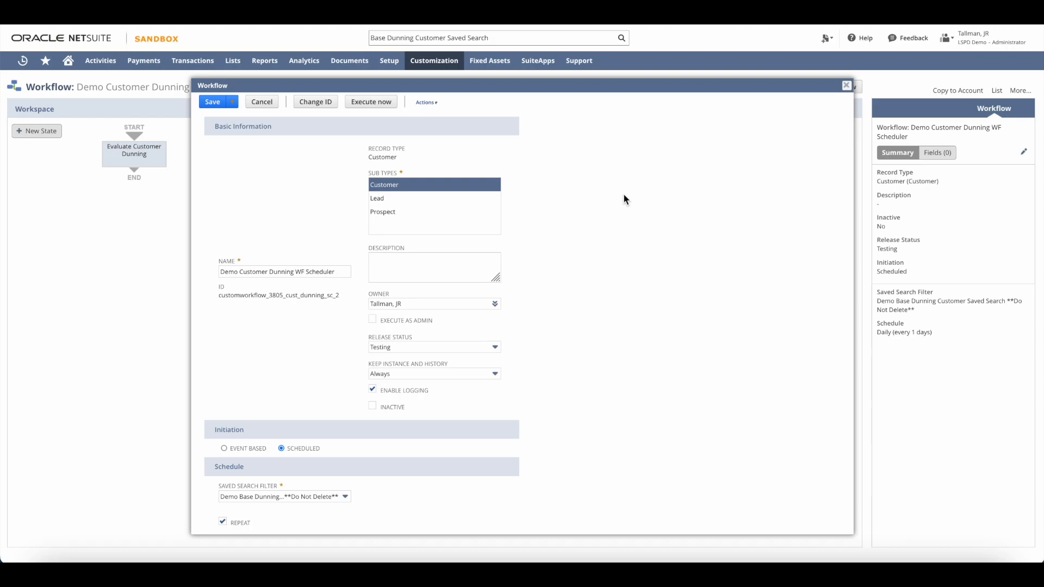
{"action": "left_click", "coordinate": [425, 347]}
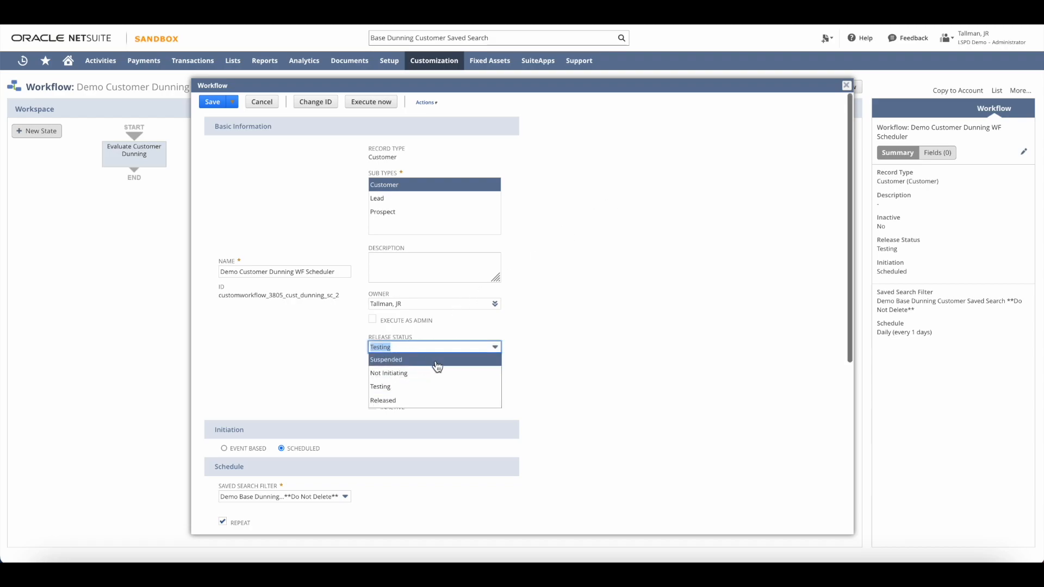
{"action": "left_click", "coordinate": [408, 401]}
{"action": "left_click", "coordinate": [563, 325]}
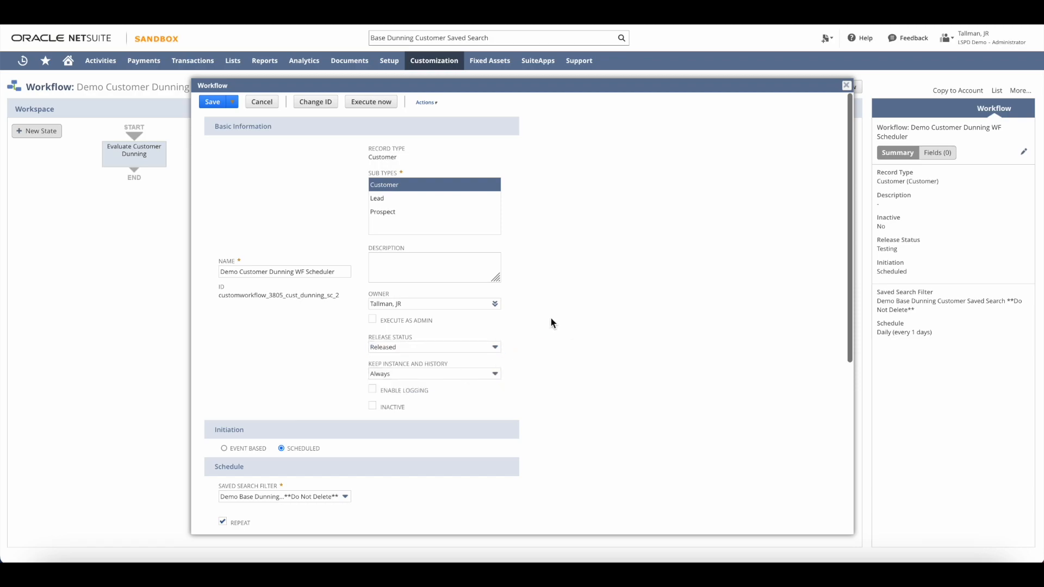
{"action": "left_click", "coordinate": [212, 106]}
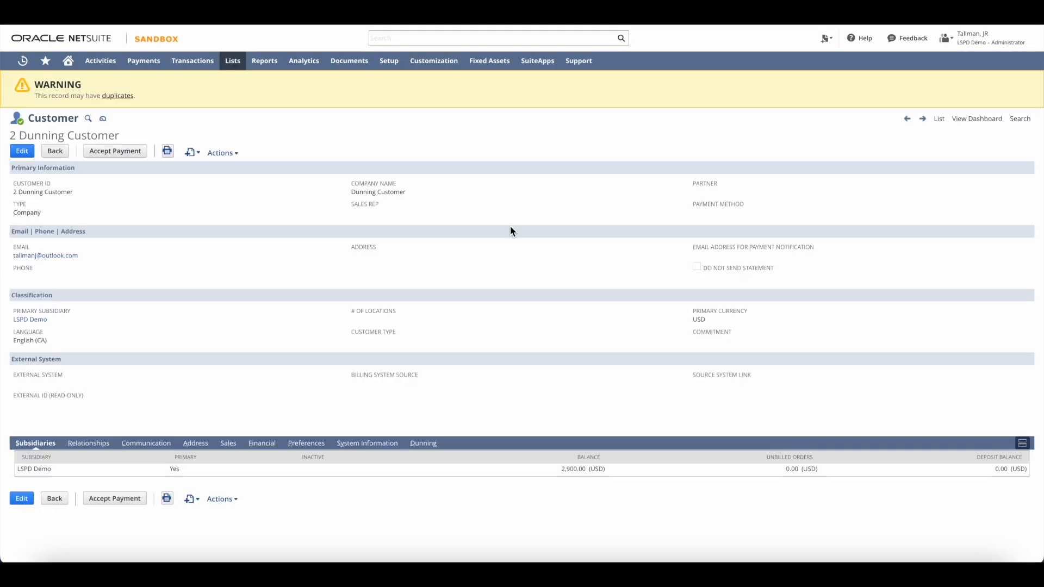
Step: Examine the dunning settings and procedure setup on the customer record 2 Dunning Customer
{"action": "left_click", "coordinate": [423, 445]}
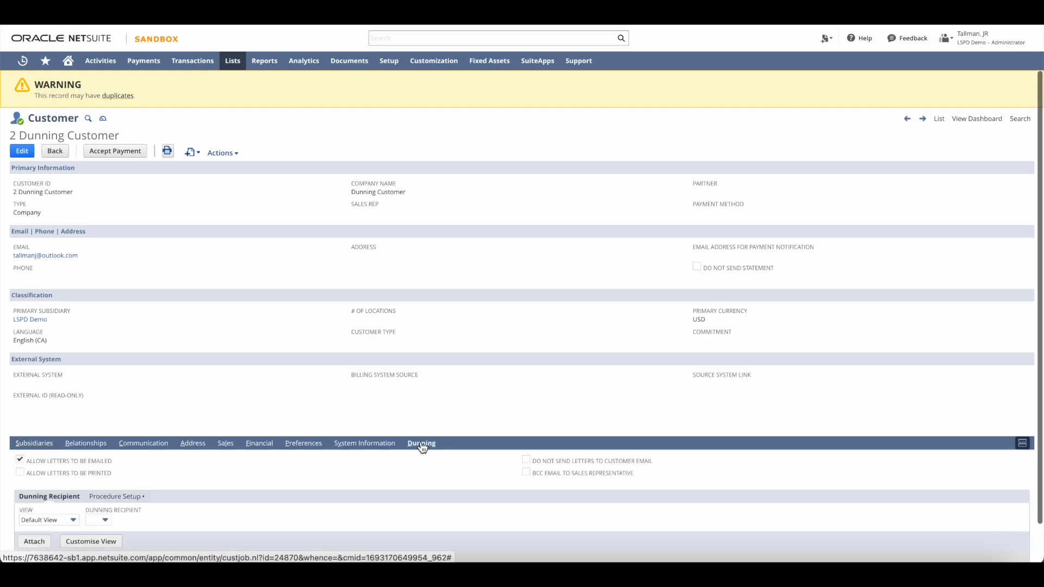
{"action": "scroll", "coordinate": [312, 337], "scroll_direction": "down", "scroll_amount": 1}
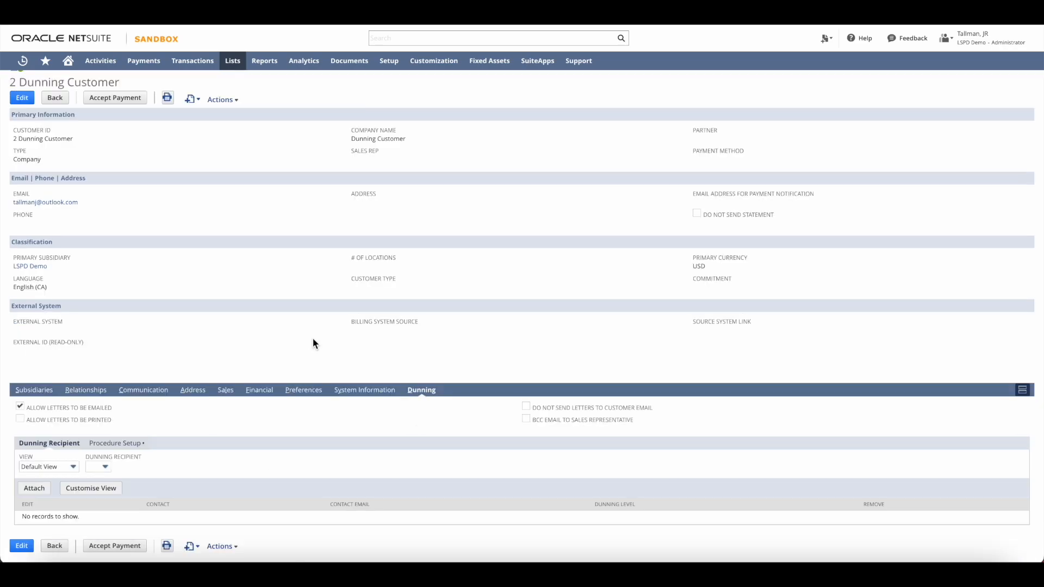
{"action": "left_click", "coordinate": [117, 442]}
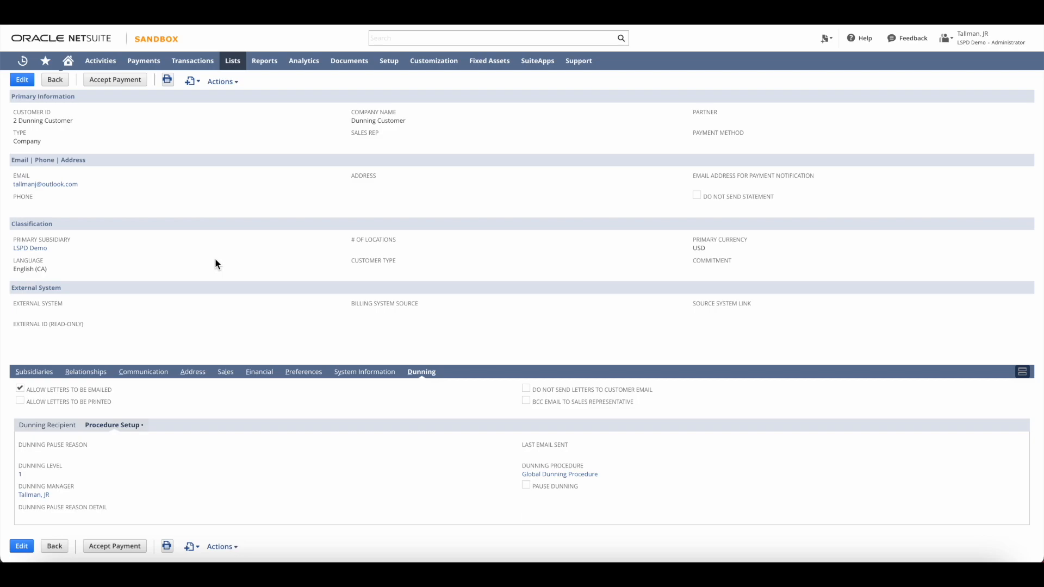
Step: Open the Dunning Email Sending Queue and examine its dunning level and dunning procedure filter options
{"action": "mouse_move", "coordinate": [390, 70]}
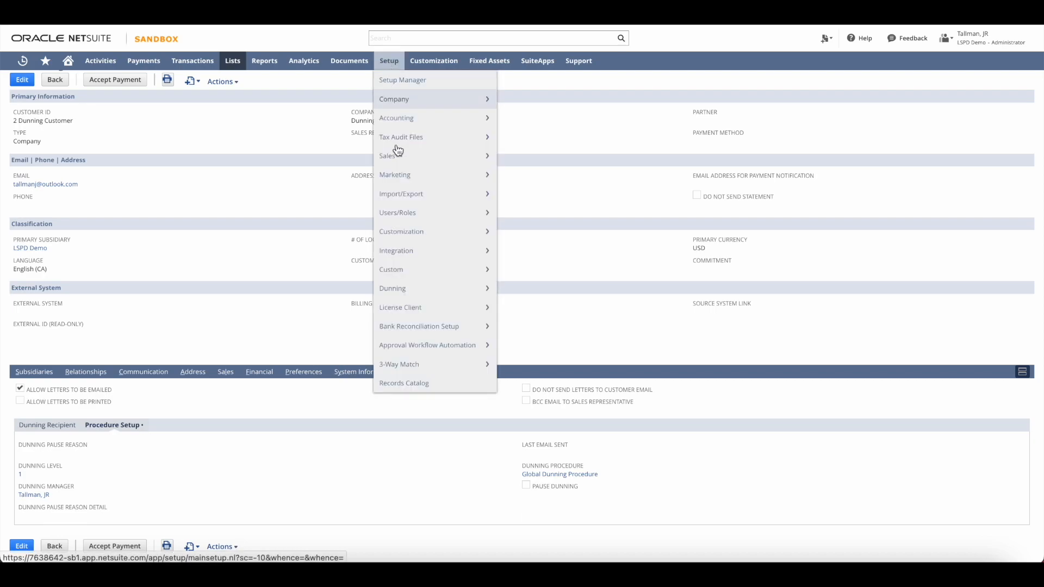
{"action": "mouse_move", "coordinate": [417, 289]}
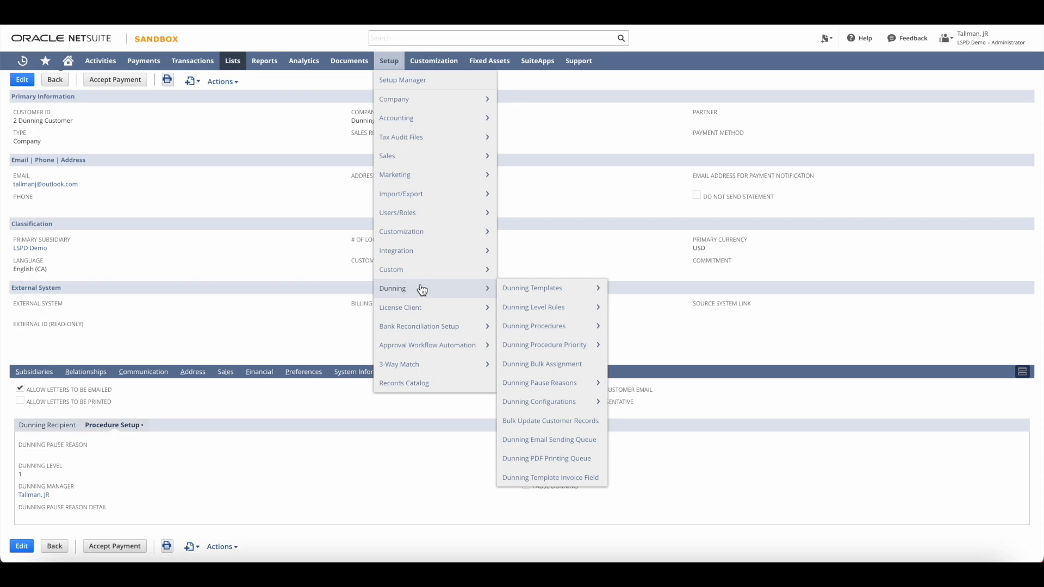
{"action": "left_click", "coordinate": [585, 442]}
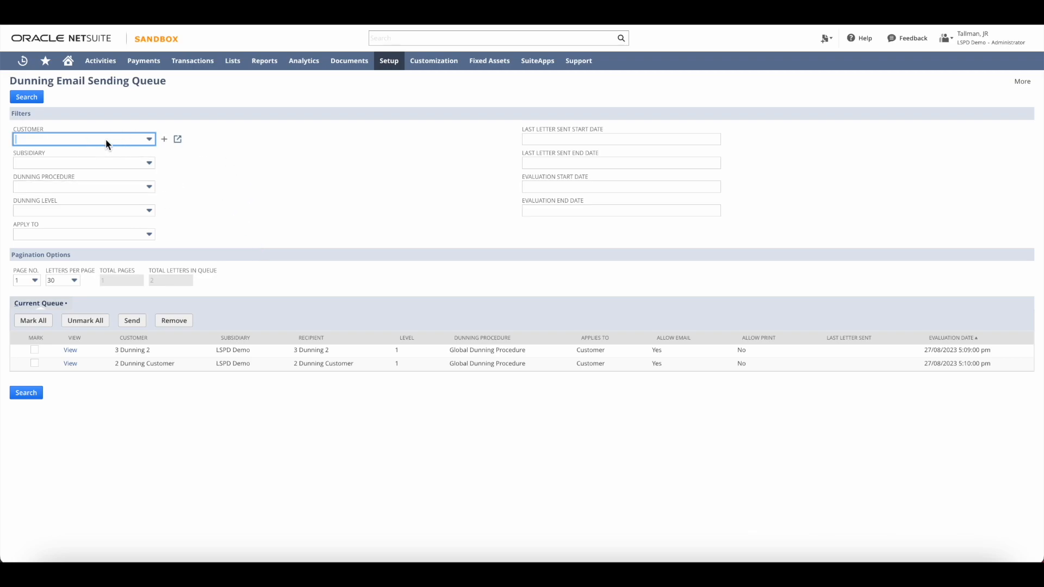
{"action": "left_click", "coordinate": [82, 212]}
{"action": "left_click", "coordinate": [230, 203]}
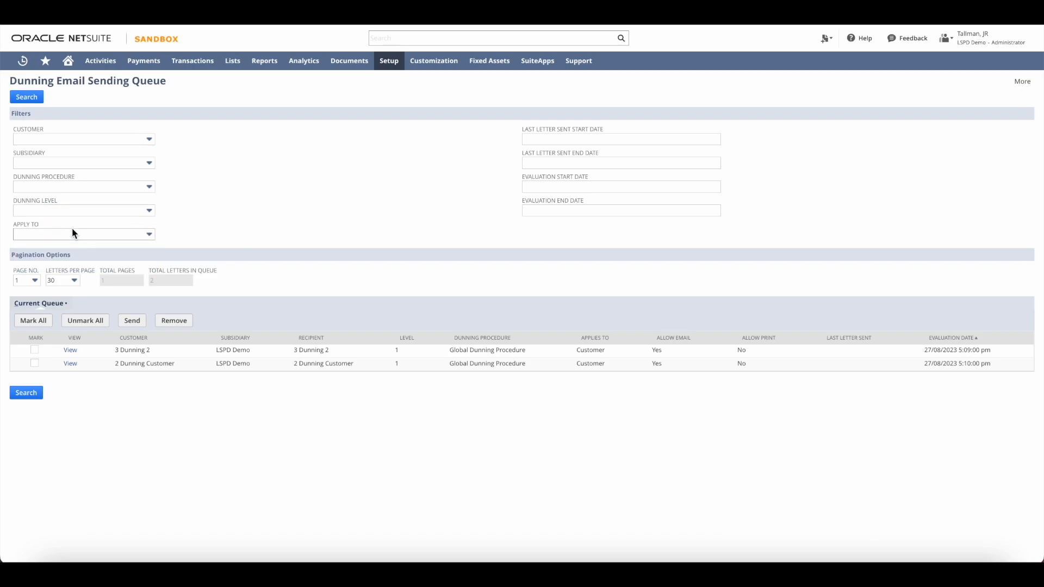
{"action": "left_click", "coordinate": [79, 185]}
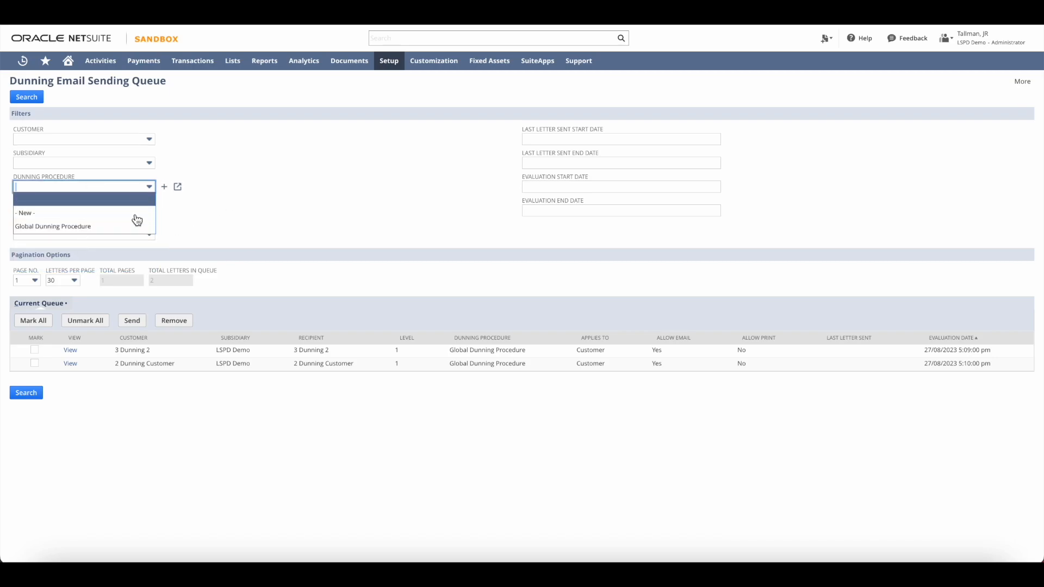
{"action": "left_click", "coordinate": [227, 179]}
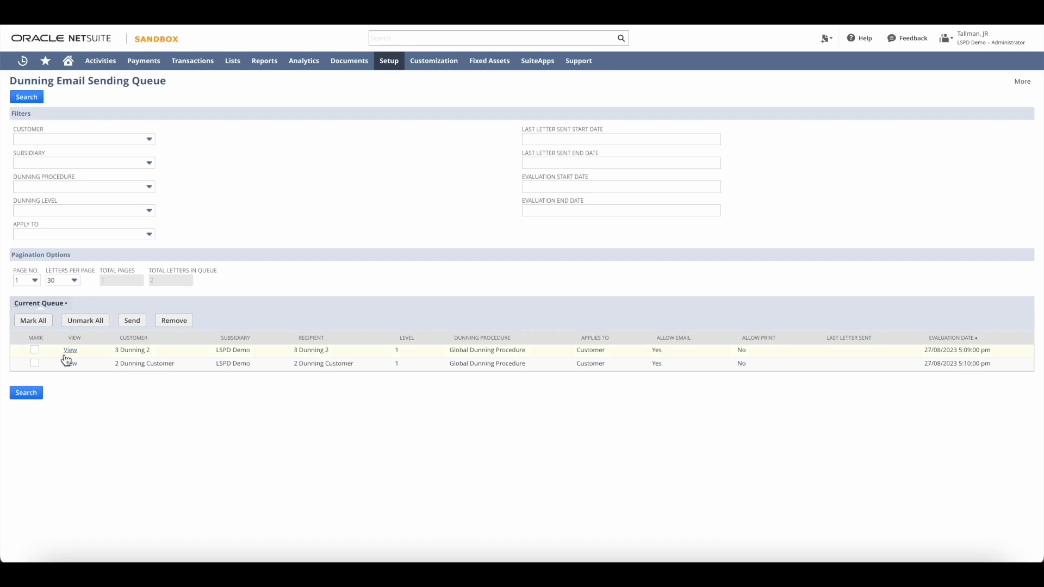
Step: Mark all letters in the current queue and check the available numbers of letters per page
{"action": "left_click", "coordinate": [34, 321]}
{"action": "left_click", "coordinate": [69, 279]}
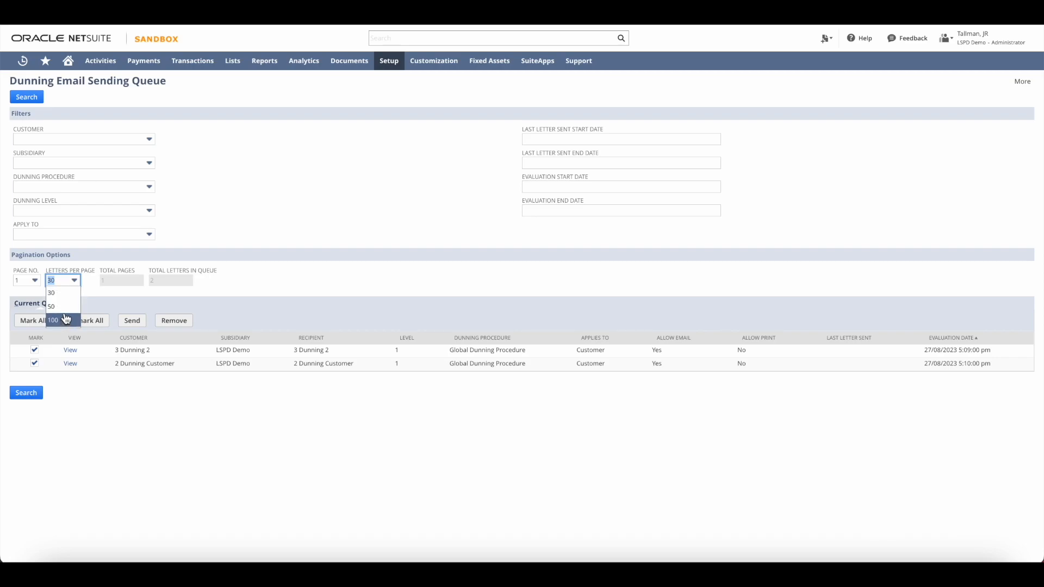
{"action": "left_click", "coordinate": [266, 220]}
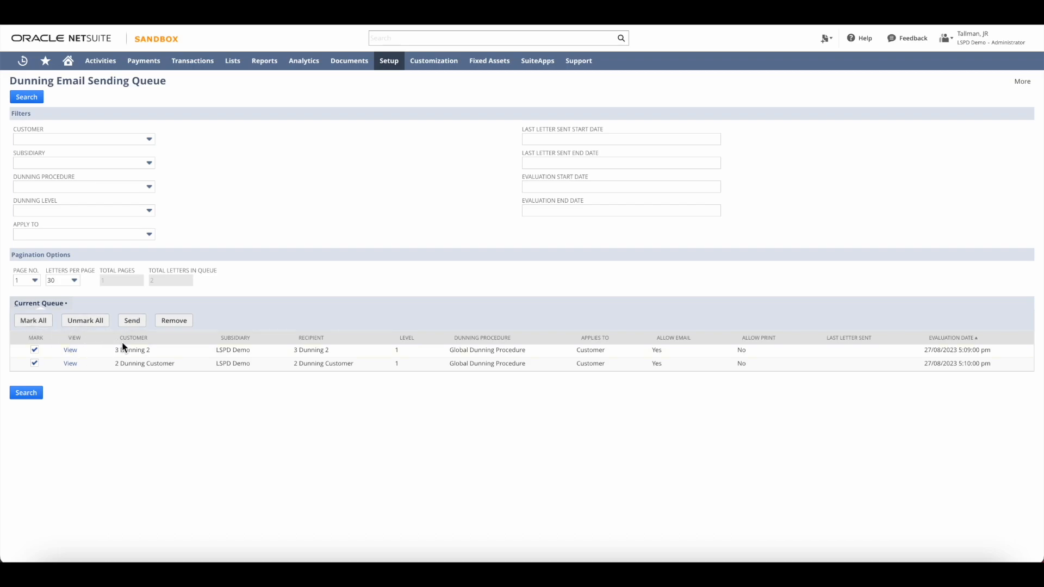
Step: View the queued dunning evaluation result for 3 Dunning 2 and examine its invoice list, subject and message contents
{"action": "left_click", "coordinate": [70, 351]}
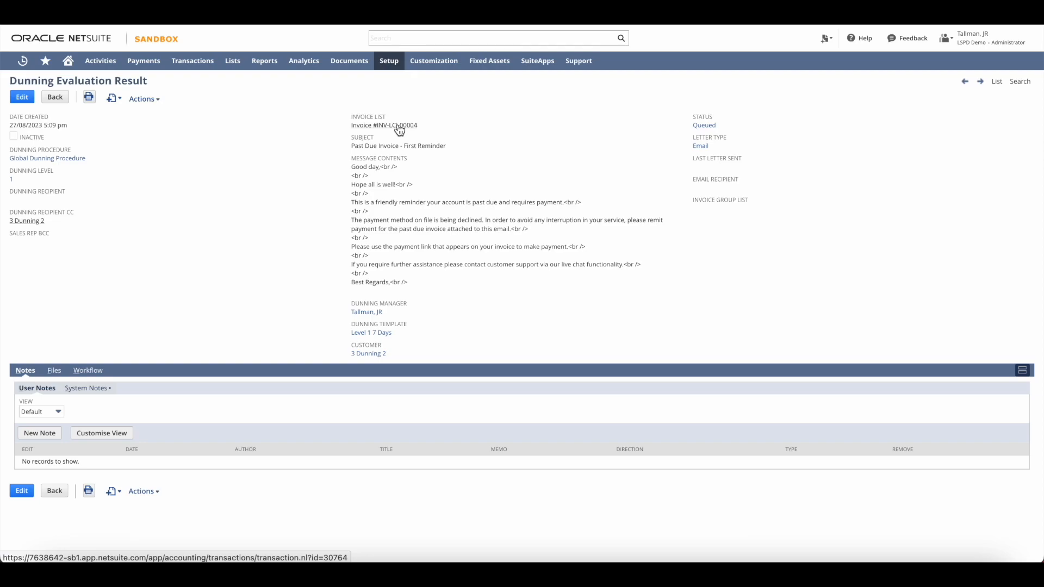
{"action": "left_click_drag", "start_coordinate": [423, 124], "coordinate": [336, 142]}
{"action": "left_click", "coordinate": [316, 174]}
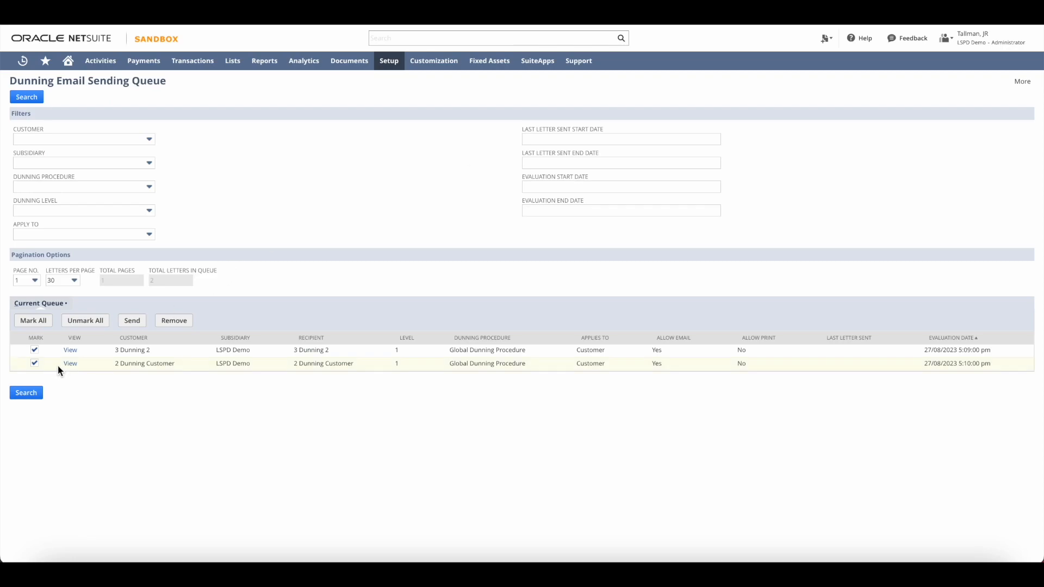
Step: Unmark the letter for 2 Dunning Customer and send the marked letter for 3 Dunning 2
{"action": "left_click", "coordinate": [35, 364]}
{"action": "left_click", "coordinate": [136, 325]}
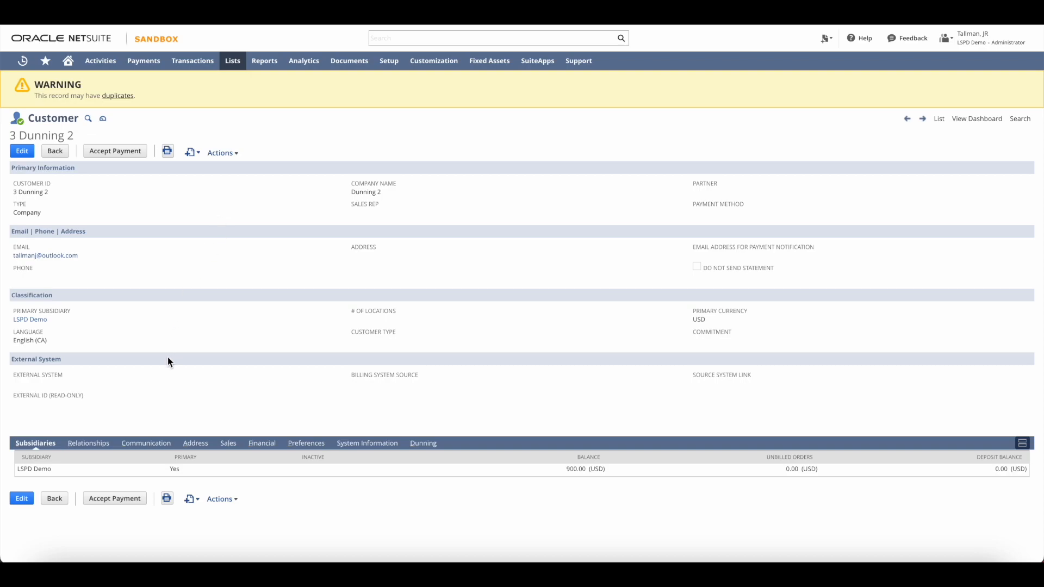
Step: Examine the dunning email in the communication messages of customer 3 Dunning 2, including its message text and attachments, and close it
{"action": "left_click", "coordinate": [133, 445]}
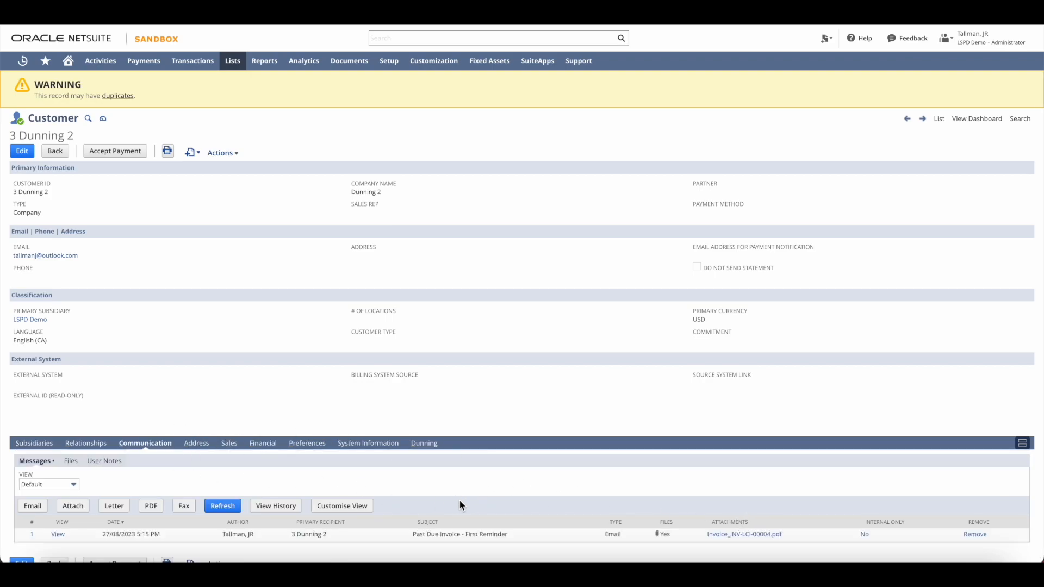
{"action": "scroll", "coordinate": [489, 486], "scroll_direction": "down", "scroll_amount": 1}
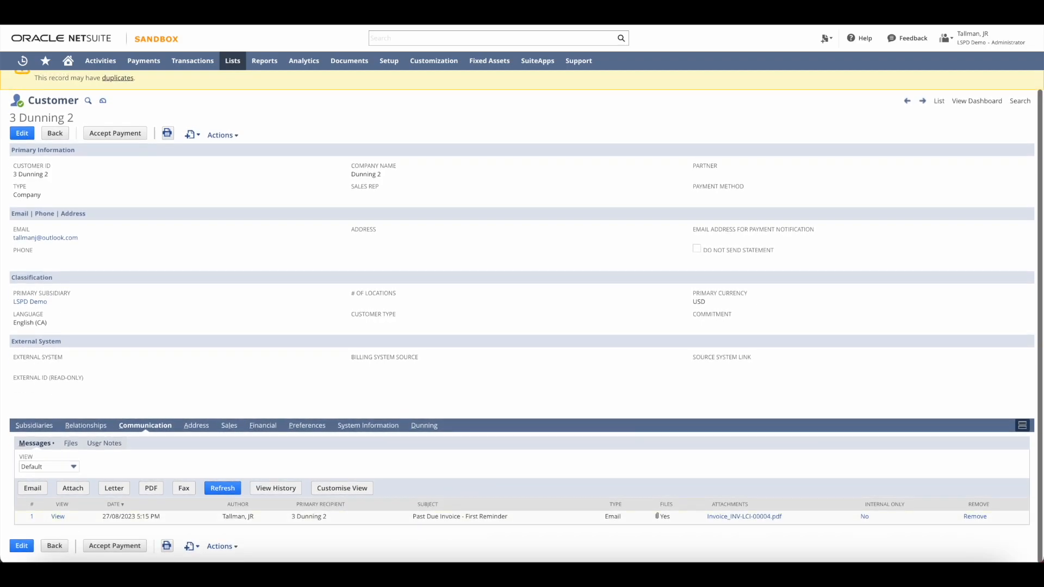
{"action": "left_click", "coordinate": [58, 517]}
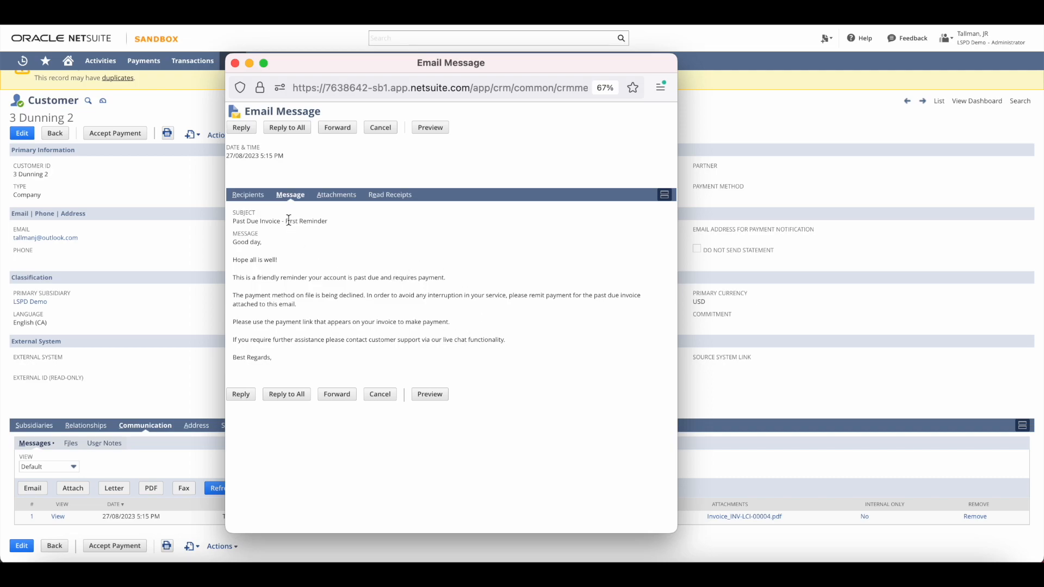
{"action": "left_click", "coordinate": [338, 196]}
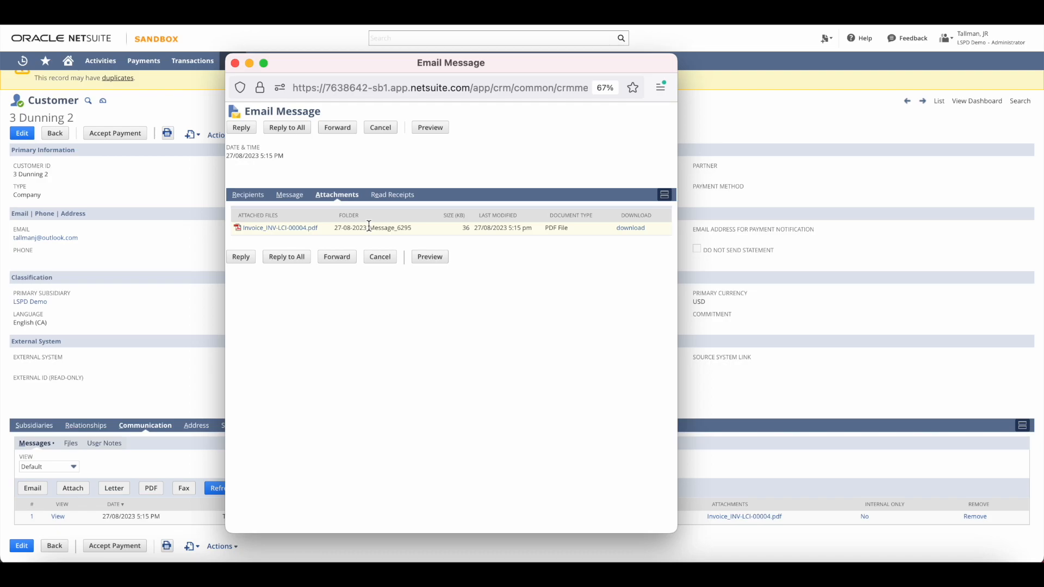
{"action": "left_click", "coordinate": [235, 63]}
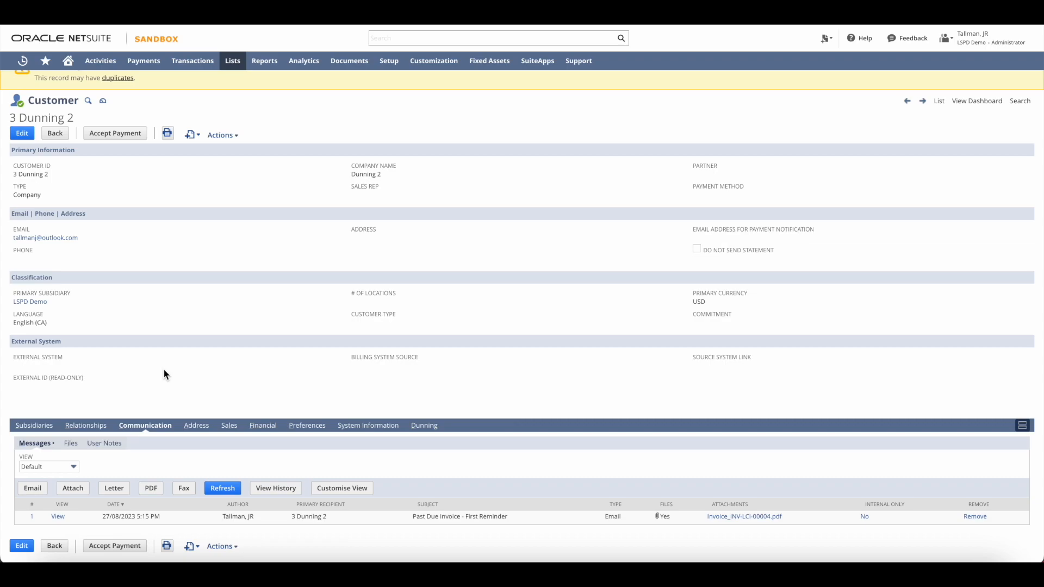
Step: Return to the Dunning Email Sending Queue from the customer record
{"action": "mouse_move", "coordinate": [389, 61]}
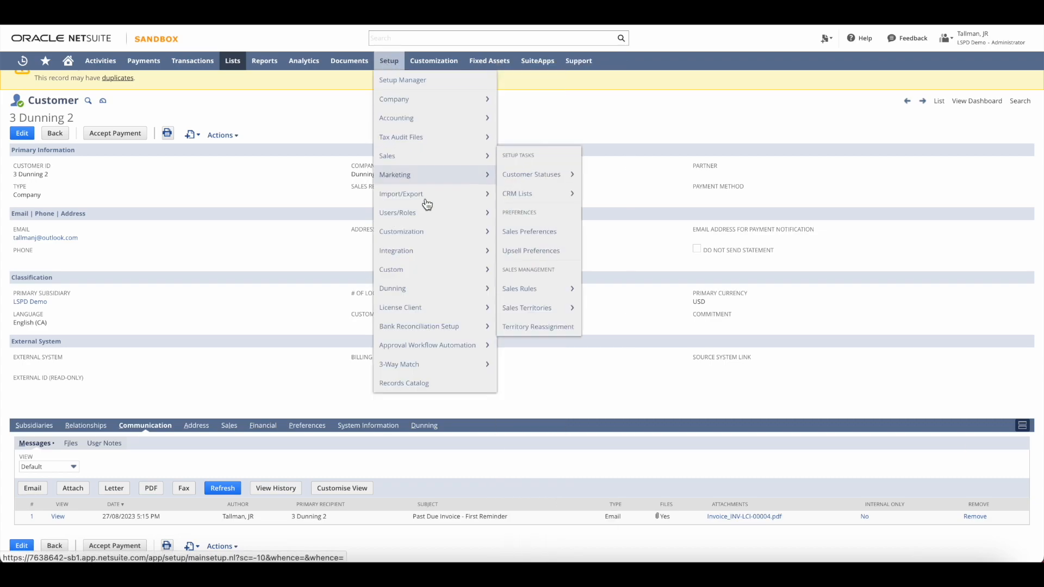
{"action": "mouse_move", "coordinate": [435, 288]}
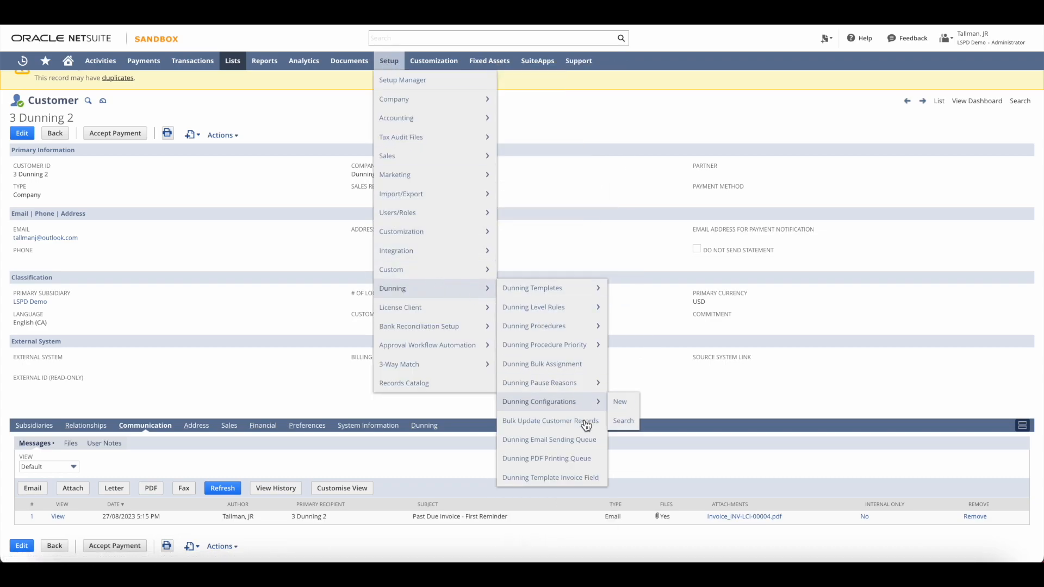
{"action": "left_click", "coordinate": [578, 446]}
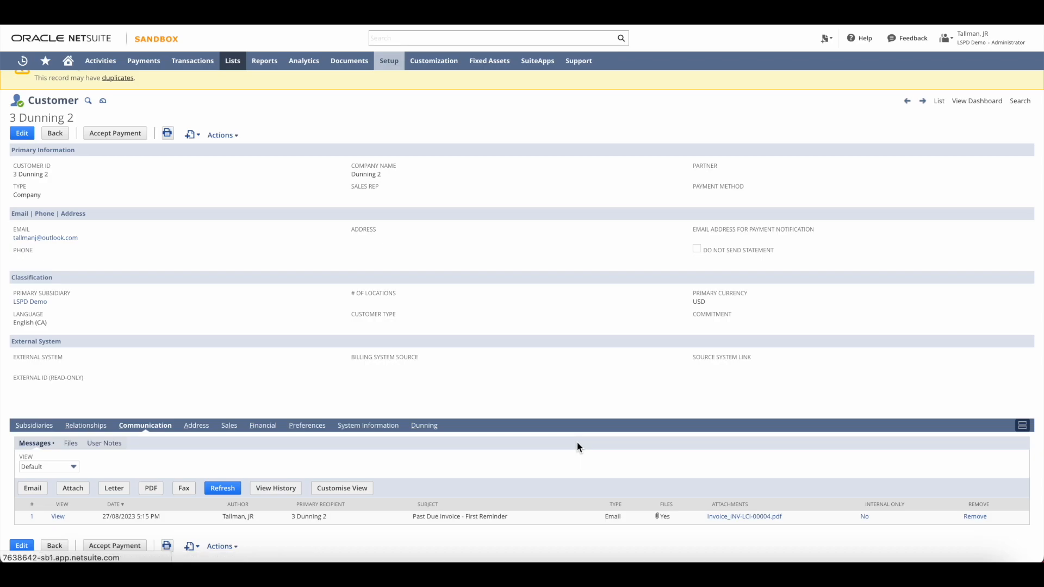